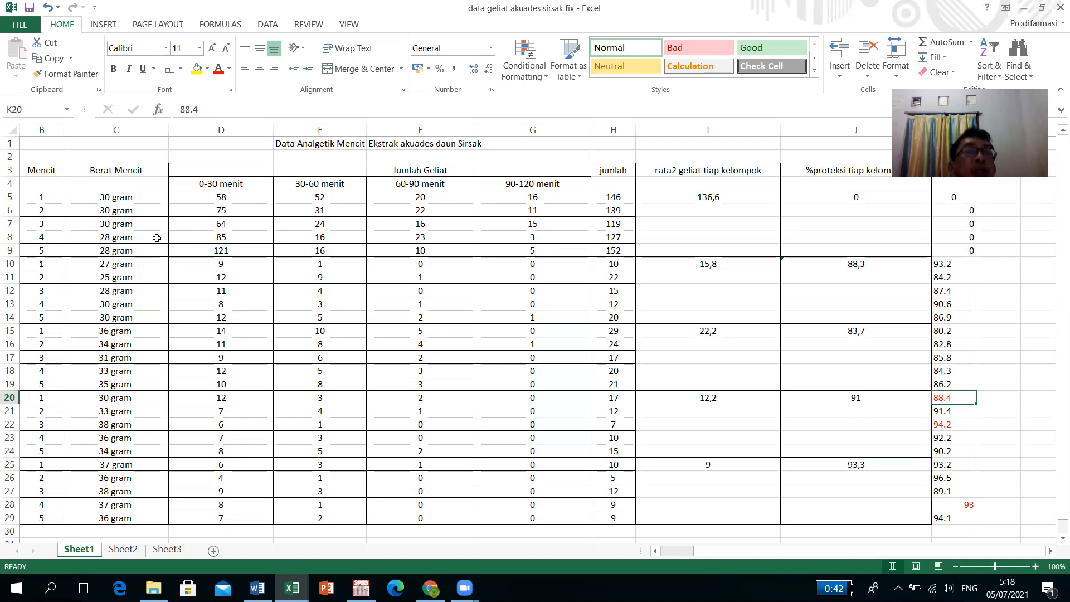
pyautogui.click(139, 234)
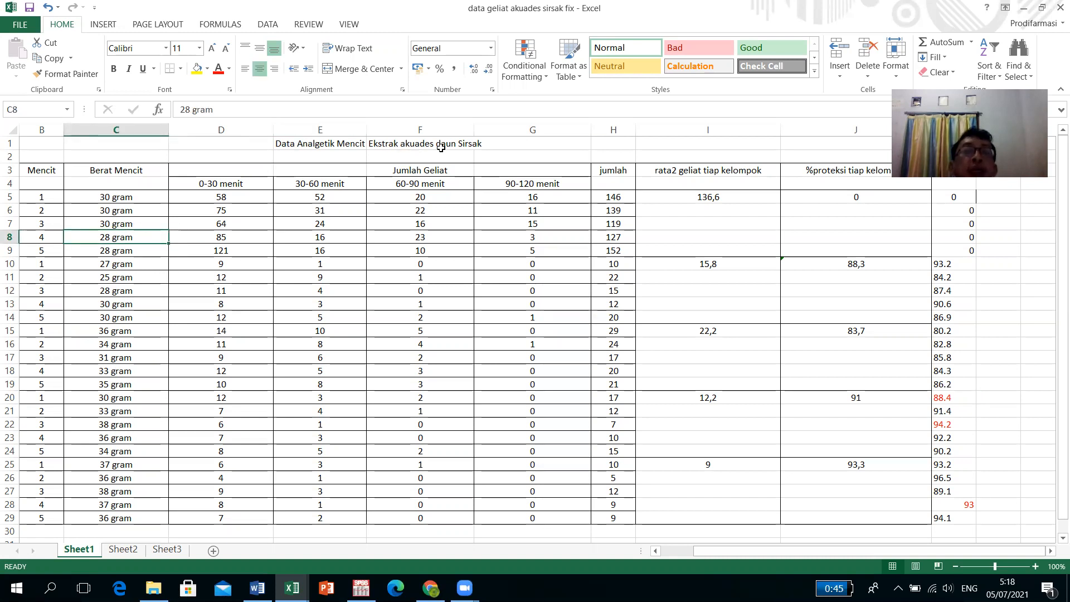
pyautogui.click(305, 146)
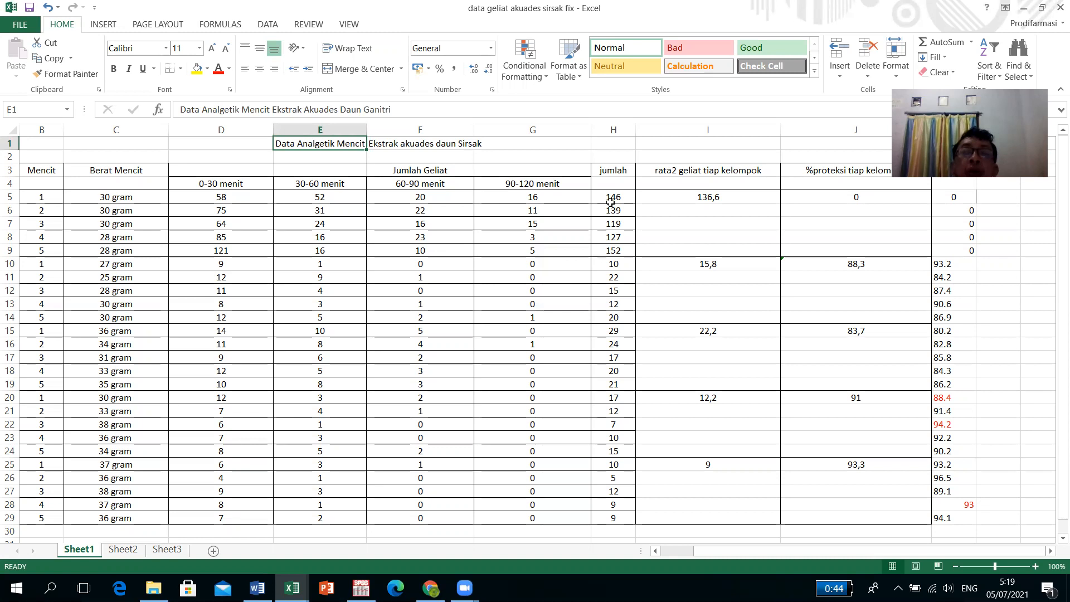
pyautogui.click(613, 222)
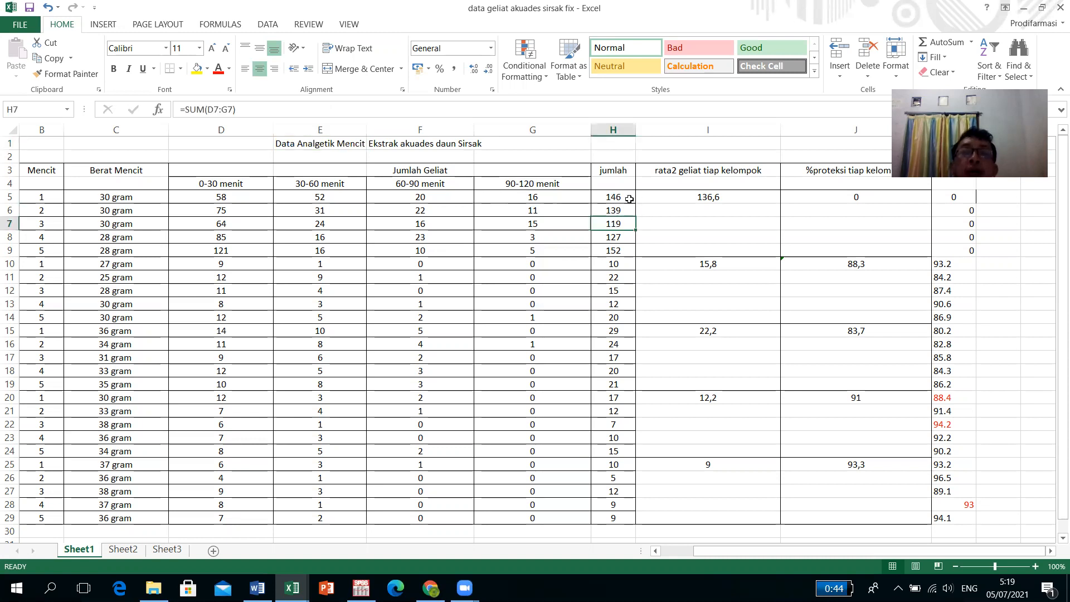
pyautogui.click(618, 198)
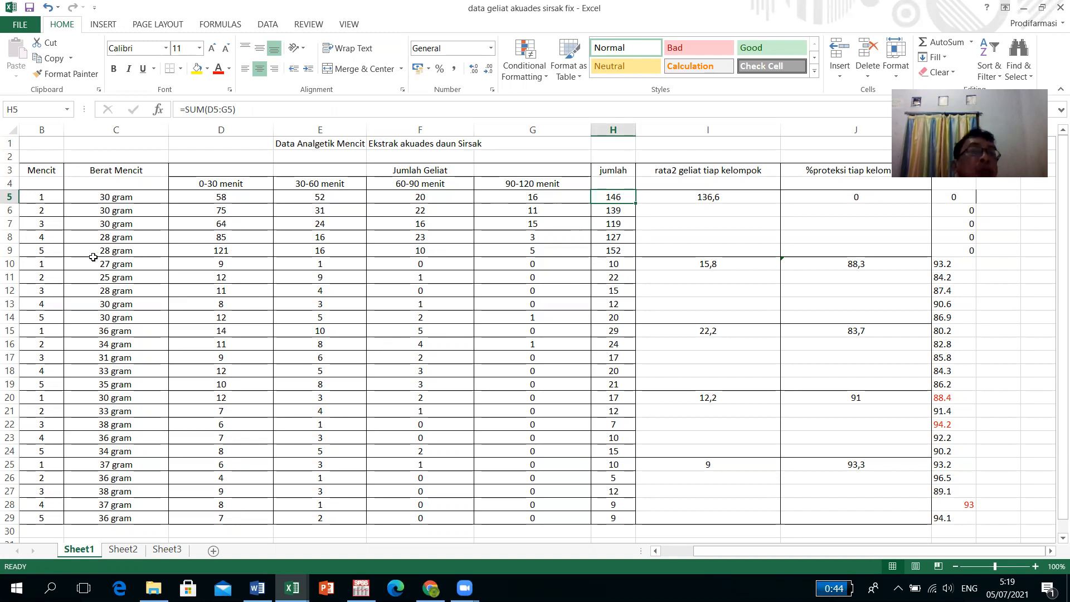
# Step: Fill the mouse numbers of the negative control group, B5:B9, with yellow
pyautogui.click(46, 195)
pyautogui.moveTo(47, 195); pyautogui.dragTo(38, 253)
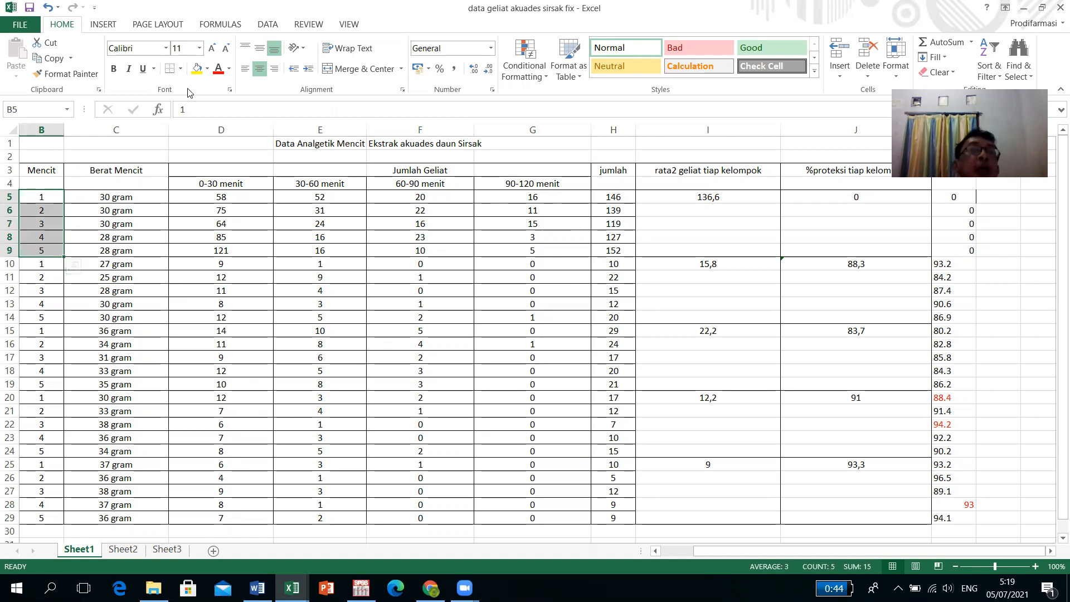
pyautogui.click(196, 69)
pyautogui.click(149, 231)
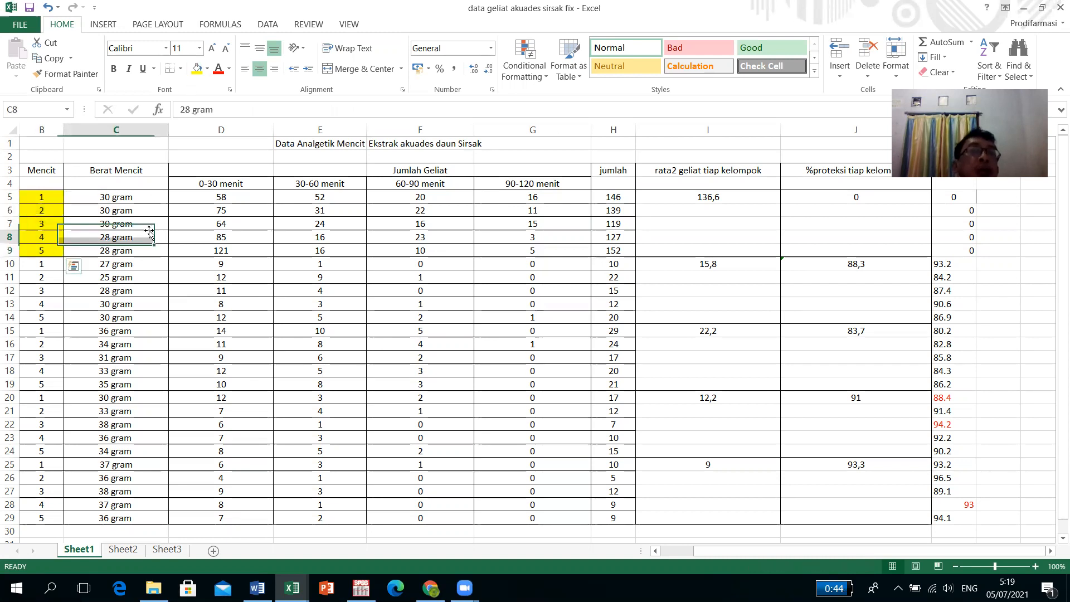
# Step: Fill the mouse numbers of the kontrol positif group, B10:B14, with the standard light green
pyautogui.click(656, 551)
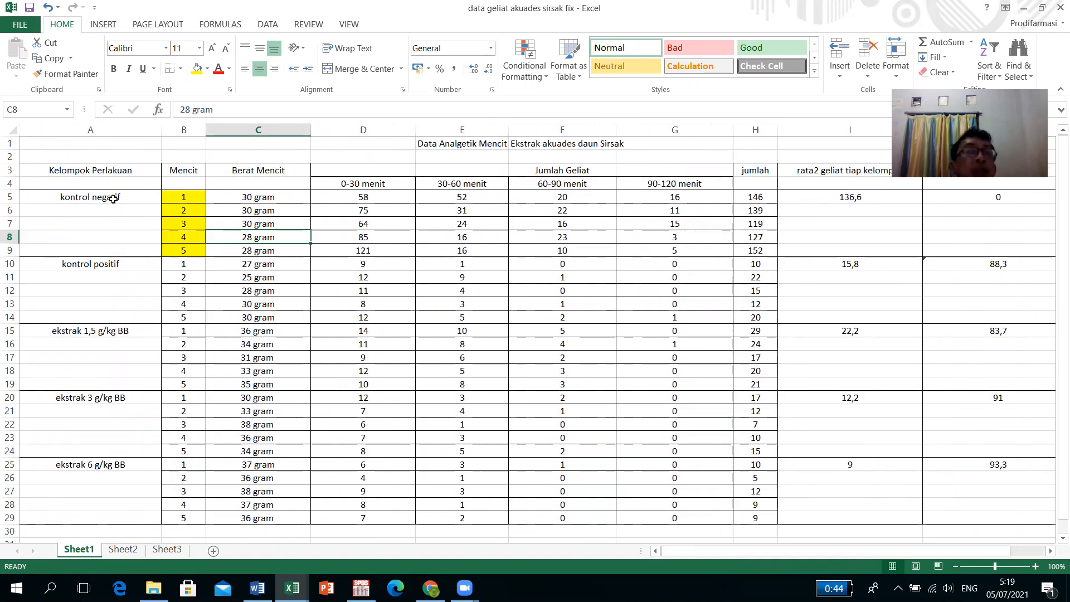
pyautogui.moveTo(116, 196); pyautogui.dragTo(112, 247)
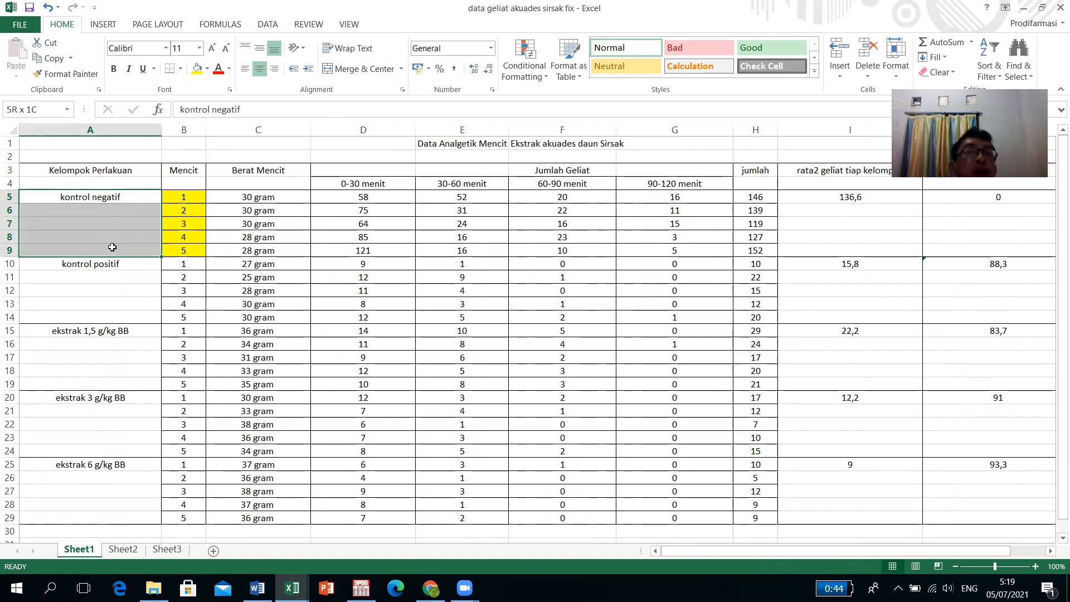
pyautogui.click(181, 275)
pyautogui.click(113, 262)
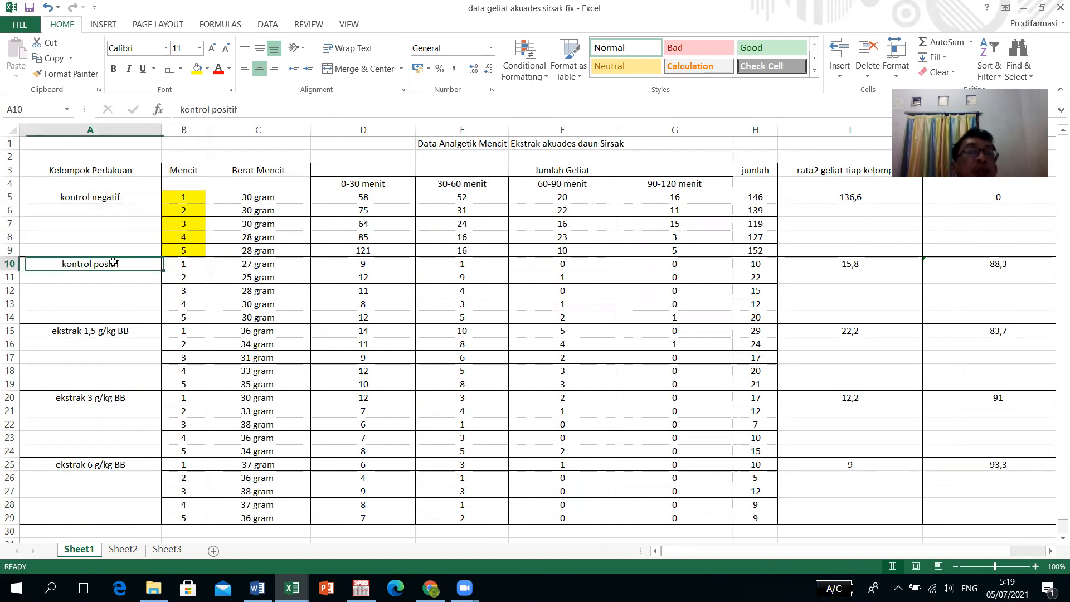
pyautogui.moveTo(181, 264); pyautogui.dragTo(181, 317)
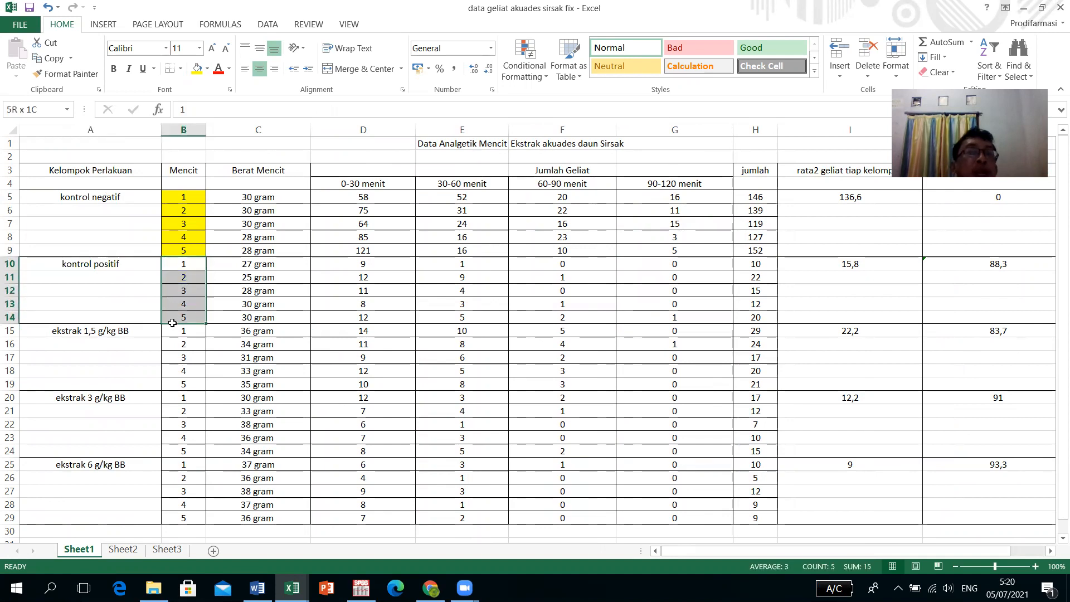
pyautogui.click(207, 69)
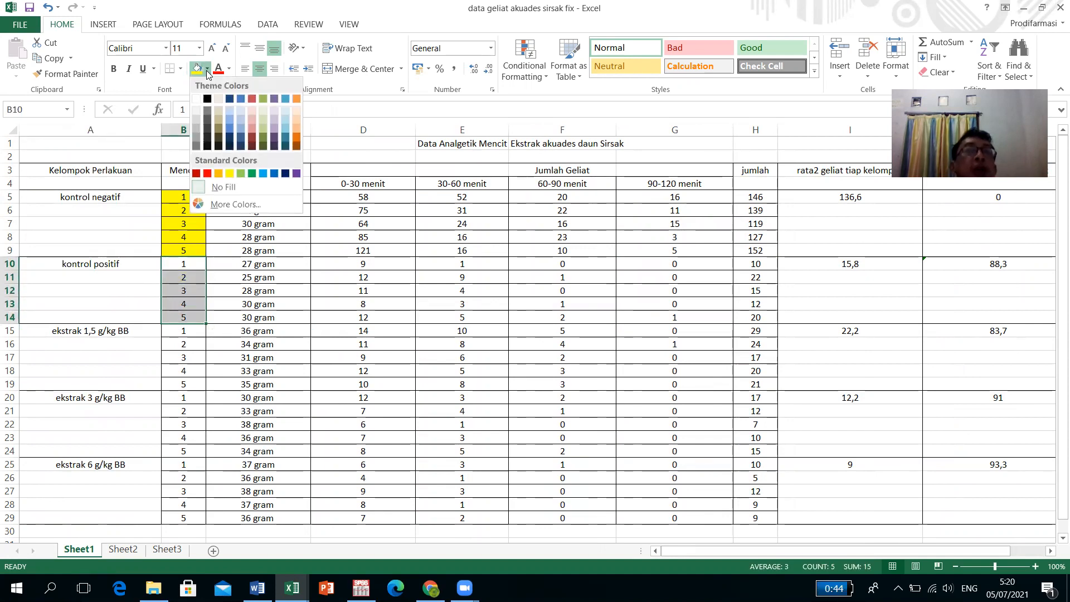
pyautogui.click(240, 173)
pyautogui.click(318, 260)
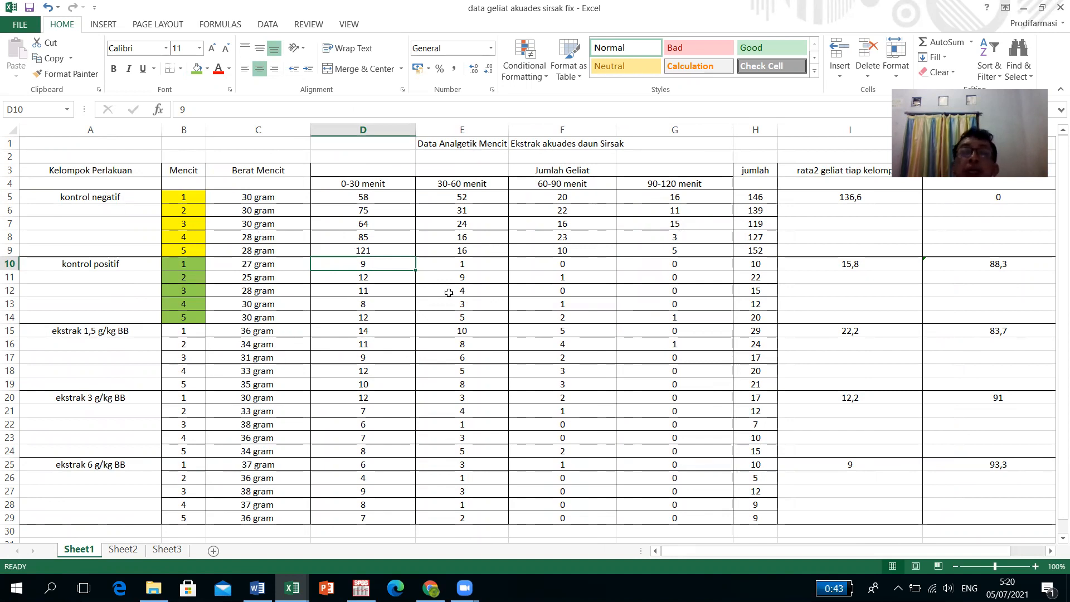
pyautogui.click(257, 198)
pyautogui.click(256, 235)
pyautogui.click(261, 279)
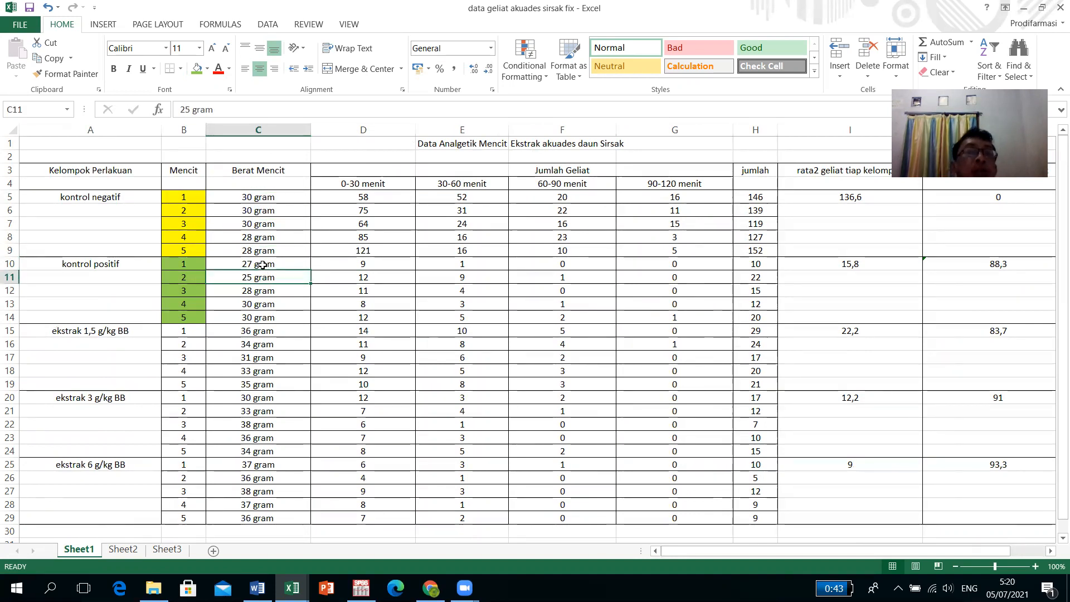
pyautogui.click(263, 266)
pyautogui.click(268, 292)
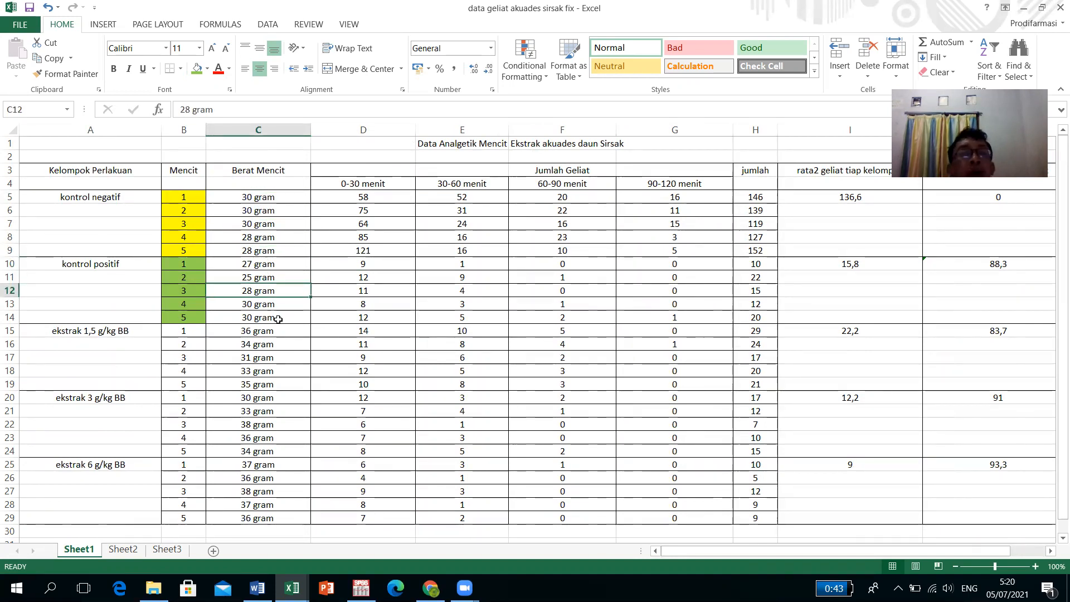
pyautogui.click(266, 319)
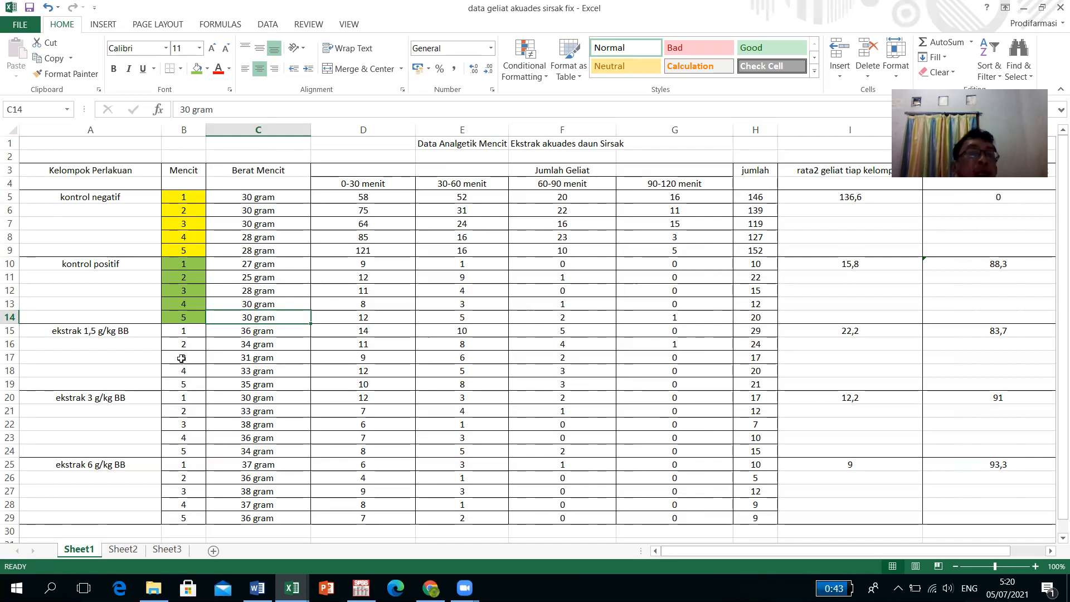
# Step: Fill the mouse numbers of the ekstrak 1,5 g/kg BB group, B15:B19, with yellow
pyautogui.click(187, 197)
pyautogui.moveTo(186, 197); pyautogui.dragTo(188, 390)
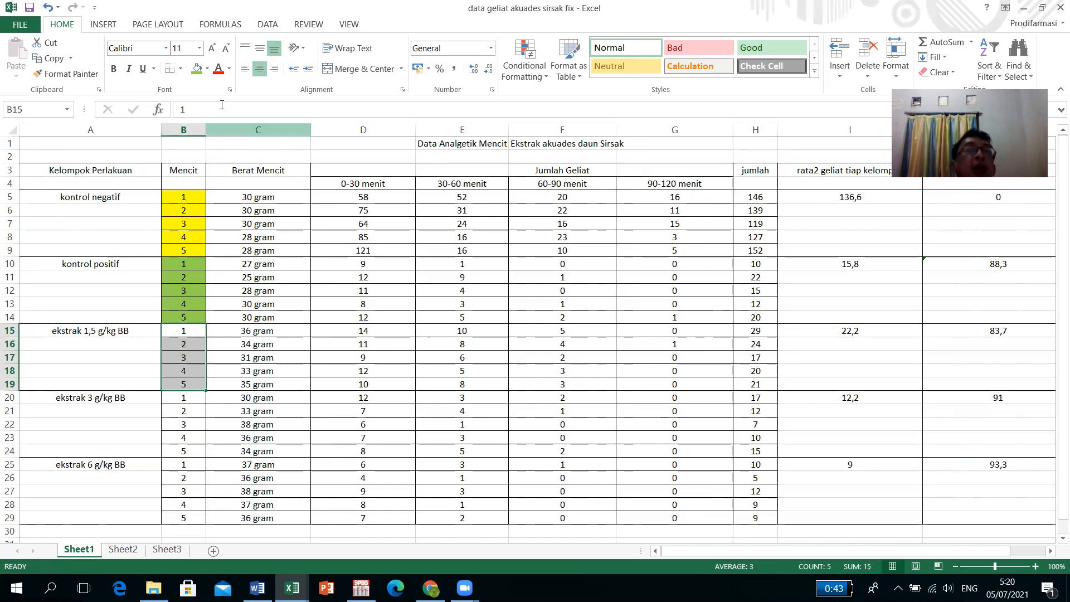
pyautogui.click(207, 69)
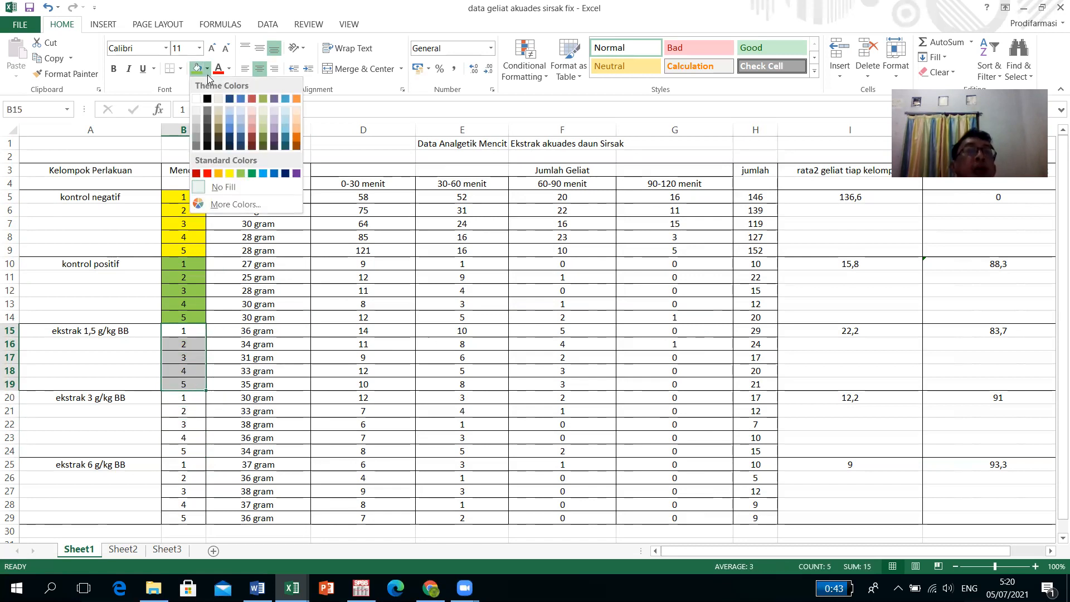
pyautogui.click(229, 177)
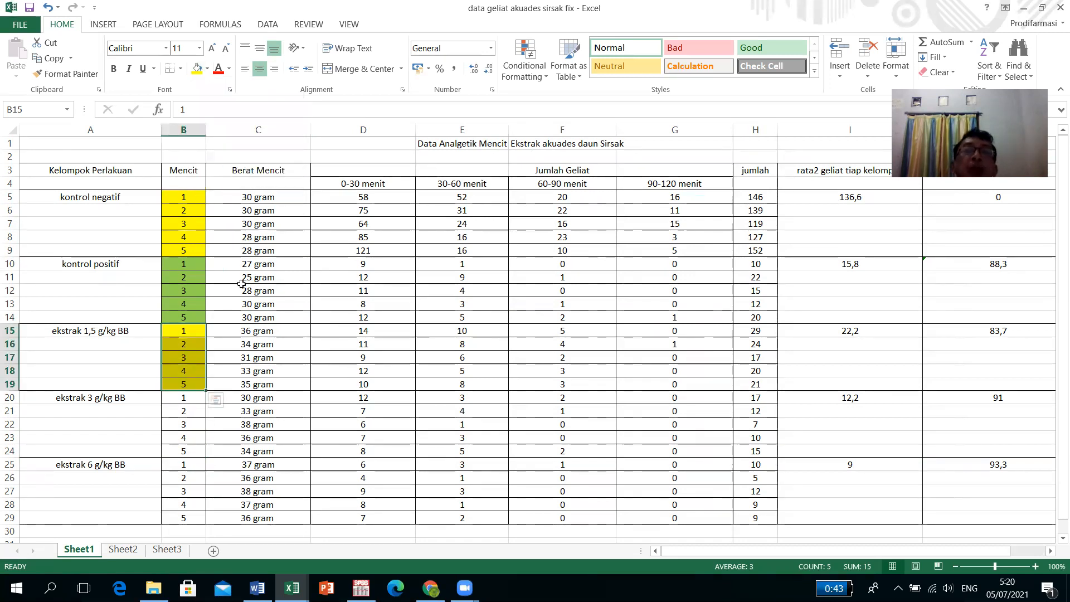
pyautogui.click(196, 332)
pyautogui.click(189, 357)
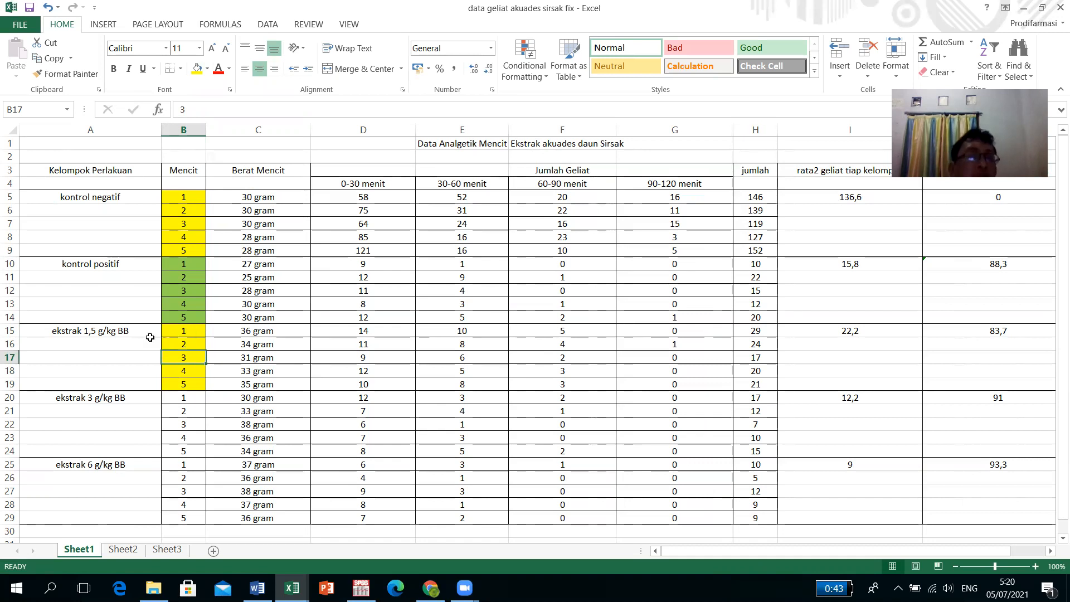
# Step: Review the ekstrak 1,5 g/kg BB and ekstrak 3 g/kg BB treatment groups and the mice belonging to them
pyautogui.moveTo(67, 329); pyautogui.dragTo(63, 388)
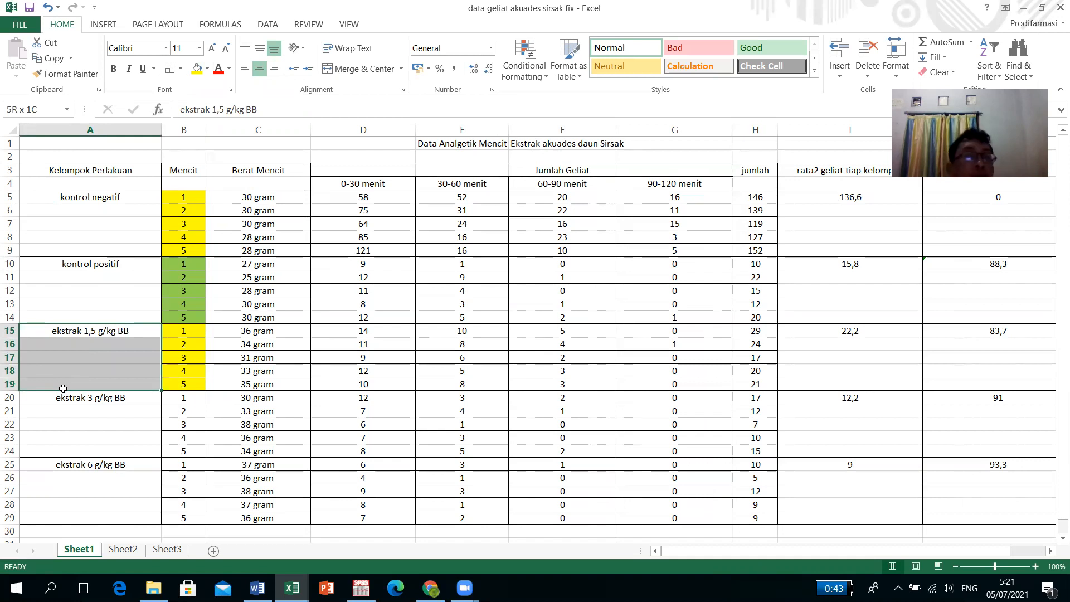
pyautogui.moveTo(63, 388); pyautogui.dragTo(64, 390)
pyautogui.click(93, 411)
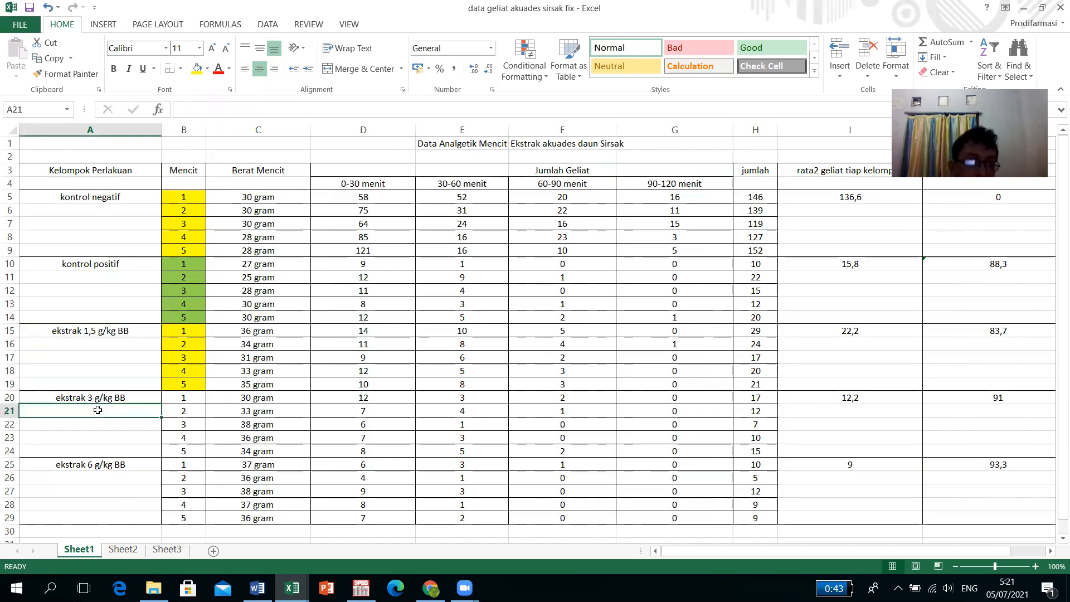
pyautogui.click(93, 397)
pyautogui.click(93, 424)
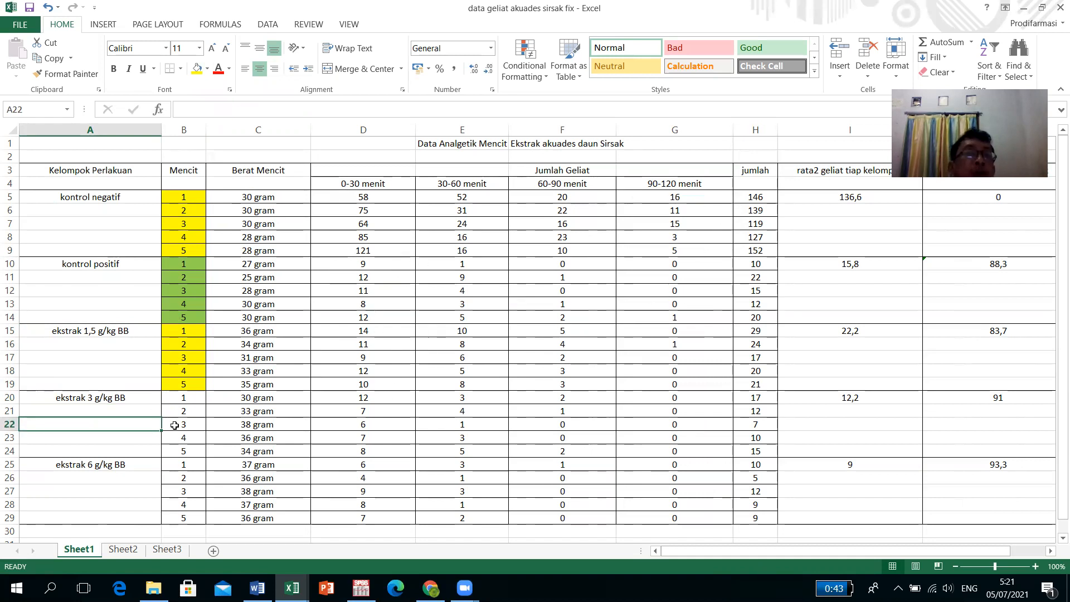
pyautogui.click(190, 396)
pyautogui.click(193, 413)
pyautogui.click(187, 439)
pyautogui.click(185, 453)
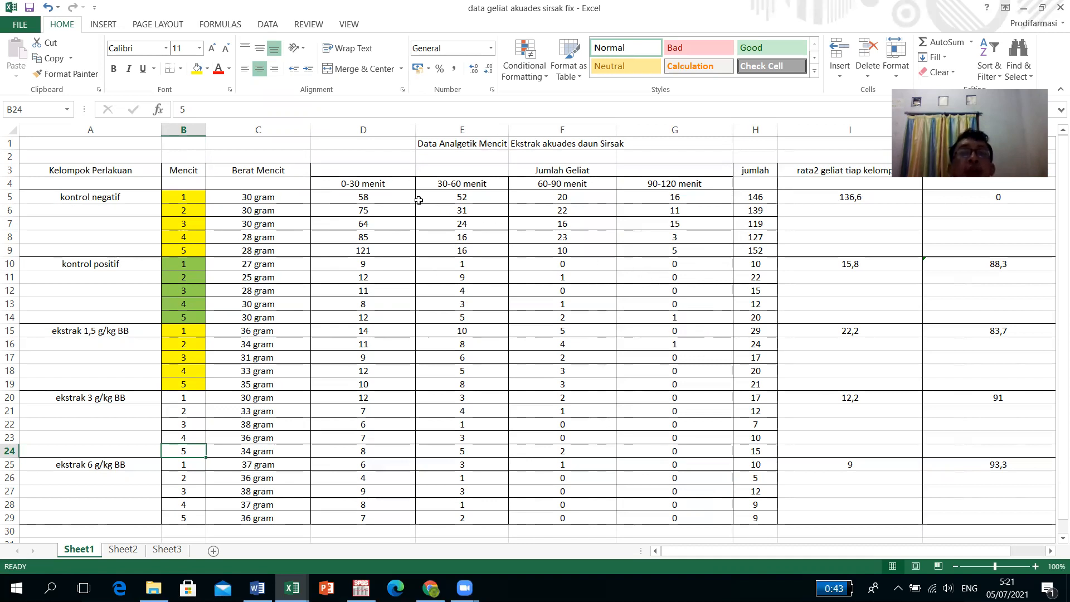
# Step: Examine the first negative control mouse's writhing counts for each 30-minute interval and the formula for its total in row 5
pyautogui.click(370, 196)
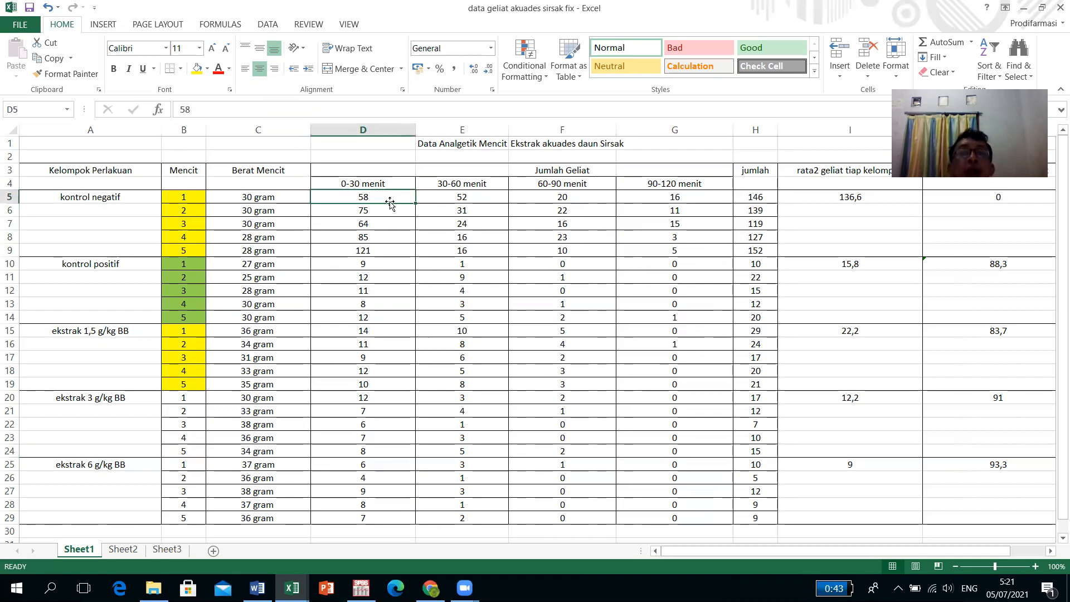
pyautogui.click(468, 199)
pyautogui.click(562, 199)
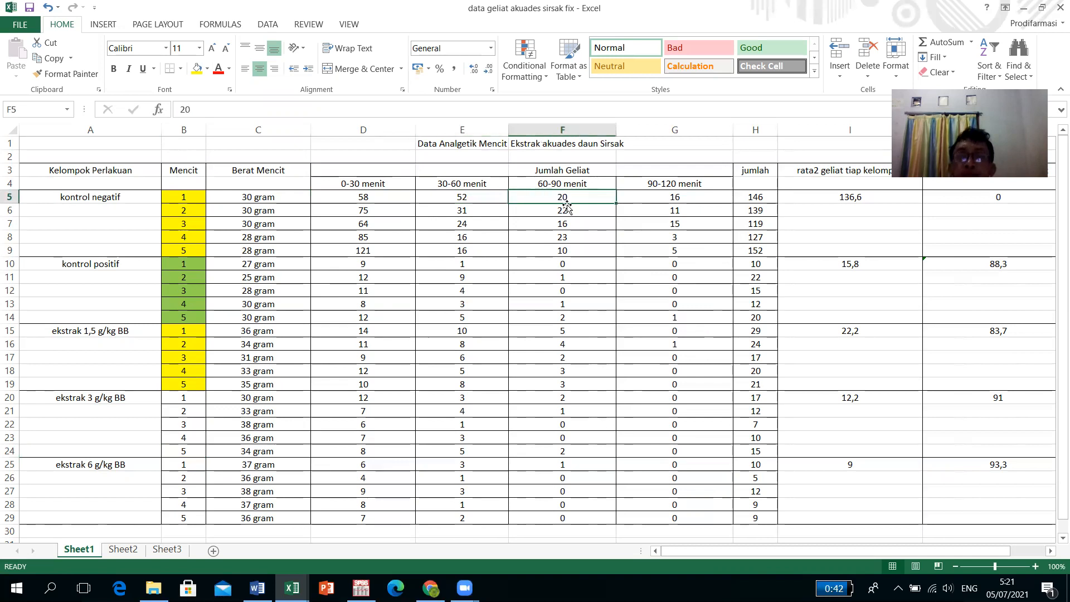
pyautogui.click(662, 195)
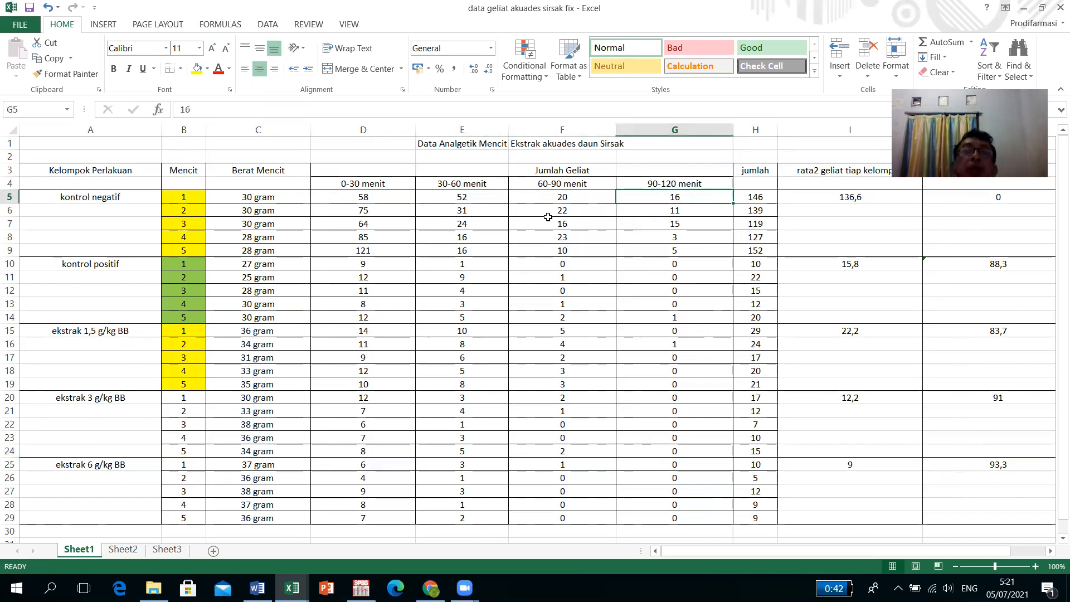
pyautogui.click(369, 198)
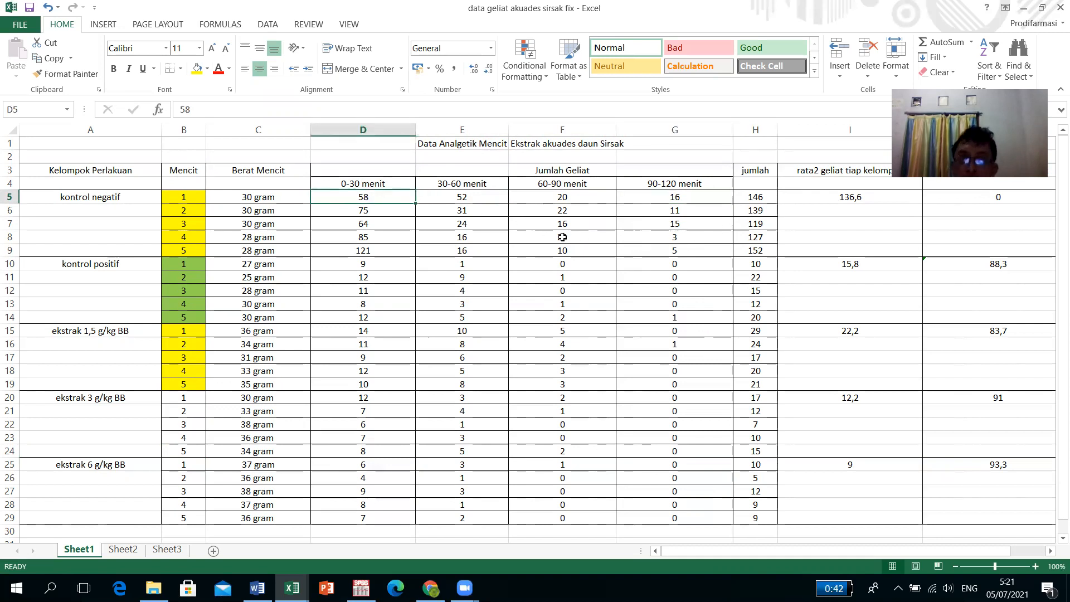
pyautogui.click(759, 198)
pyautogui.click(344, 196)
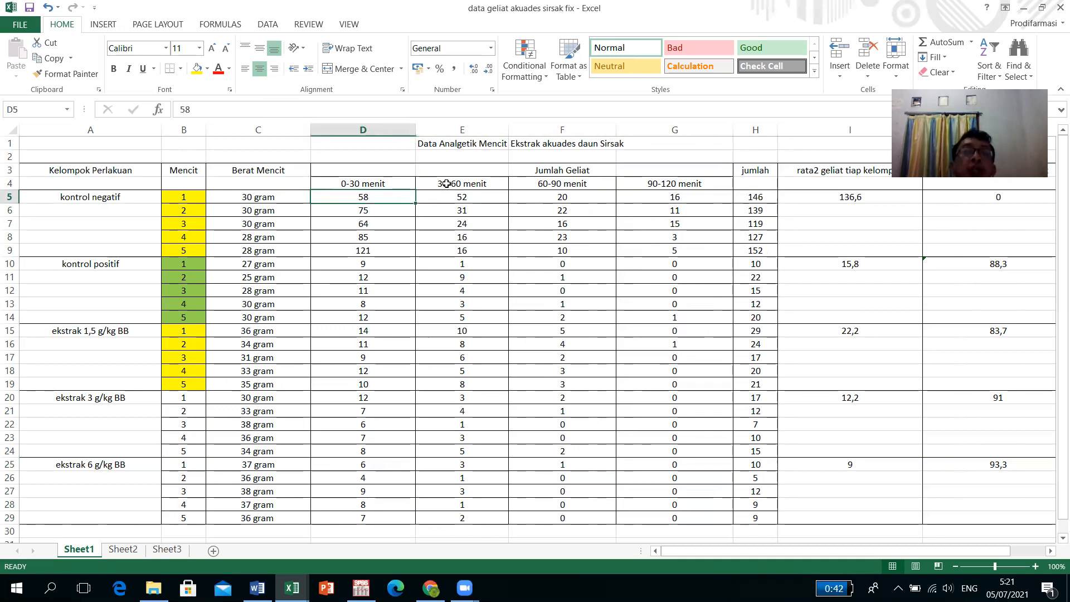
pyautogui.click(462, 195)
pyautogui.click(556, 198)
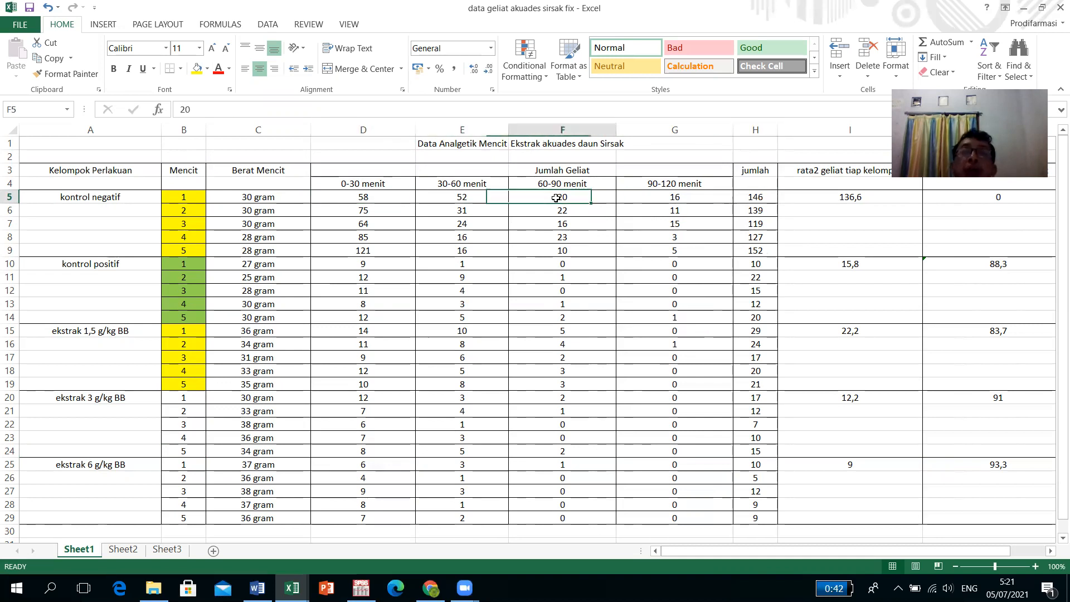
pyautogui.click(671, 199)
pyautogui.click(758, 200)
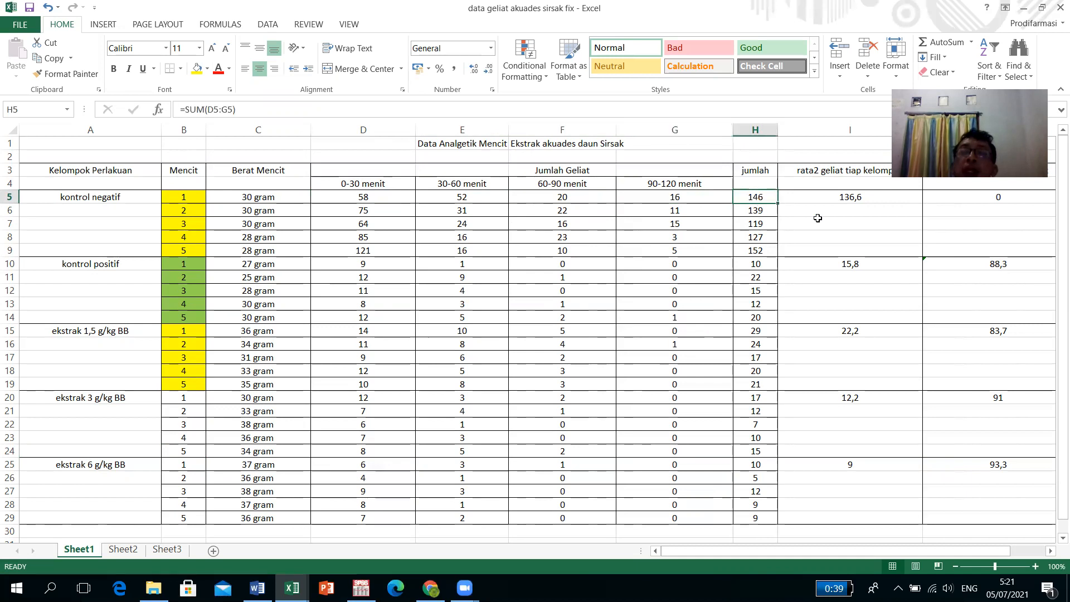
# Step: Insert an entire blank column between the jumlah column and the rata2 geliat tiap kelompok column
pyautogui.click(796, 193)
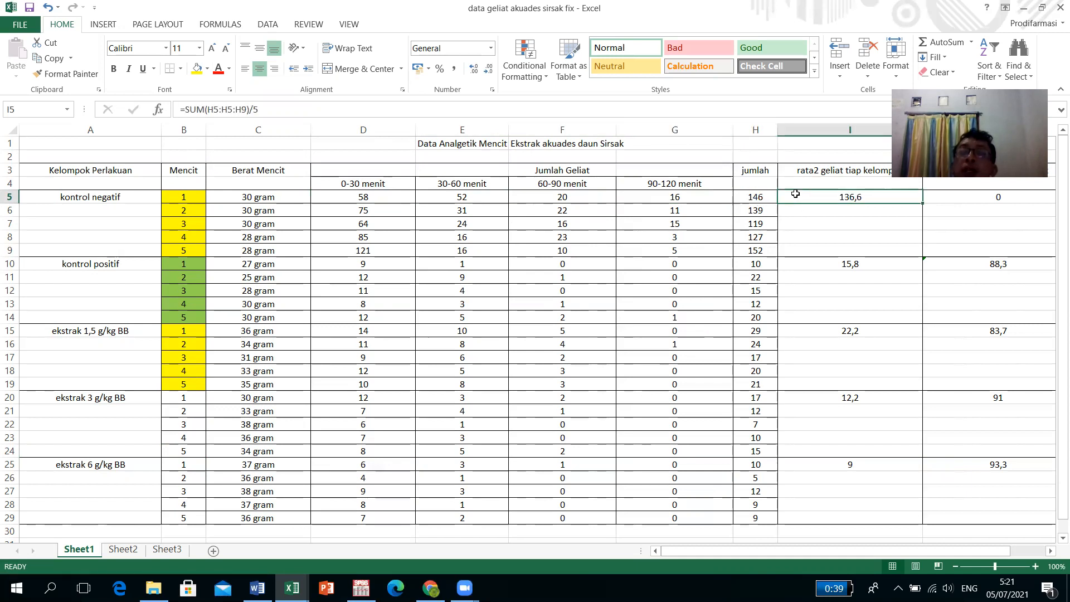
pyautogui.rightClick(796, 194)
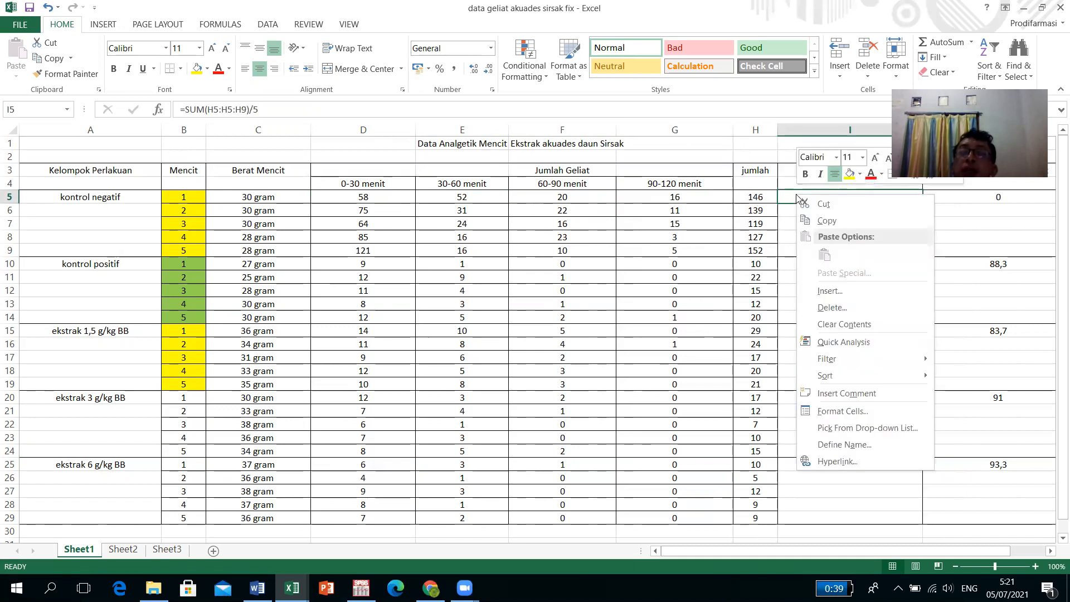
pyautogui.click(830, 290)
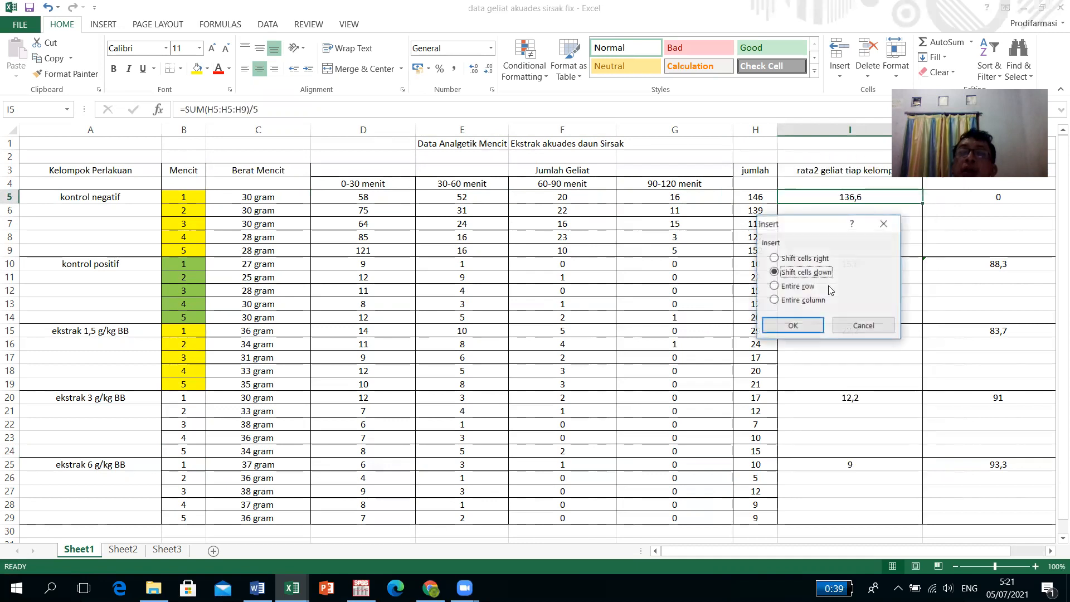
pyautogui.click(789, 301)
pyautogui.click(796, 326)
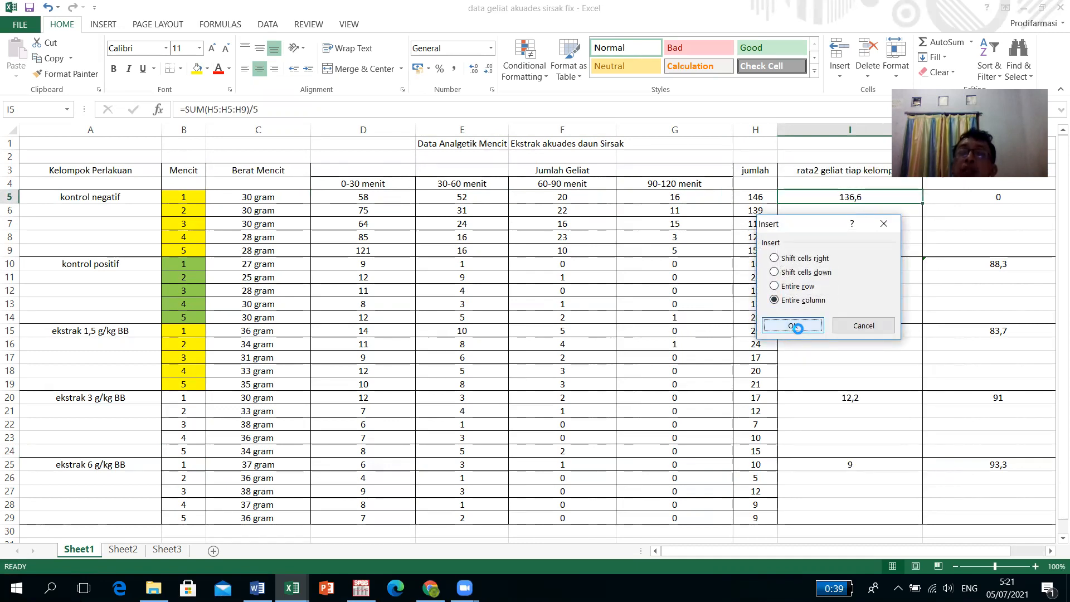
pyautogui.click(834, 290)
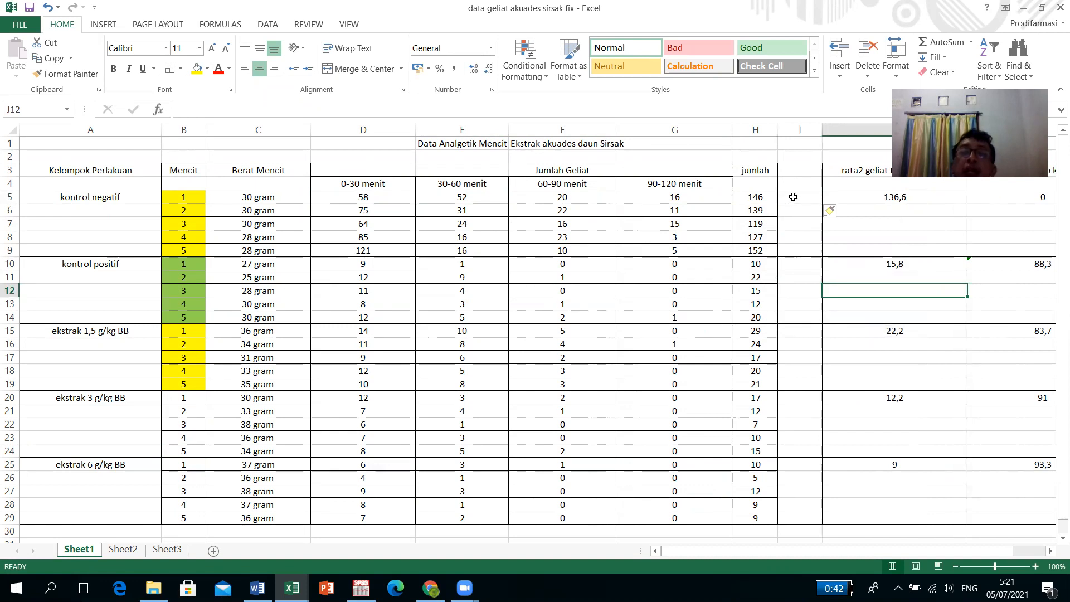
# Step: Calculate the first negative control mouse's average in I5 with the automatic AVERAGE function over D5:H5
pyautogui.click(793, 197)
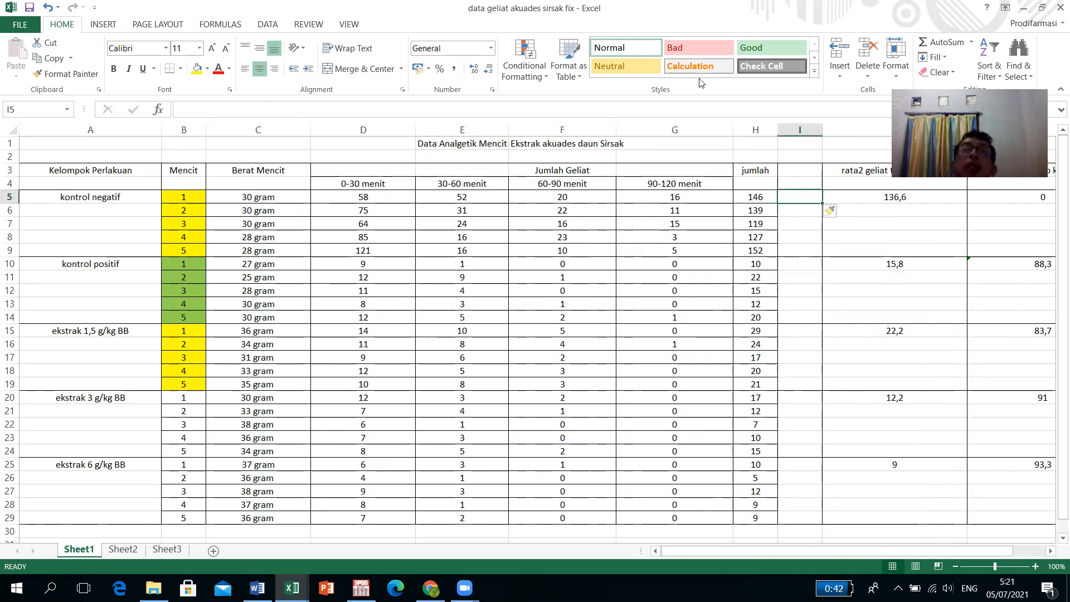
pyautogui.click(277, 28)
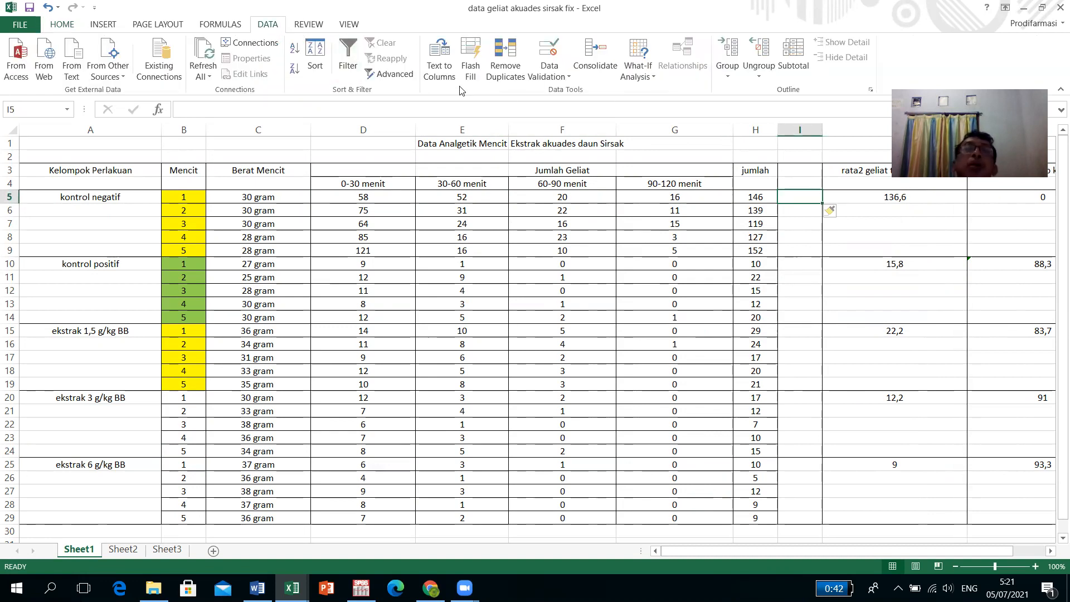
pyautogui.click(69, 24)
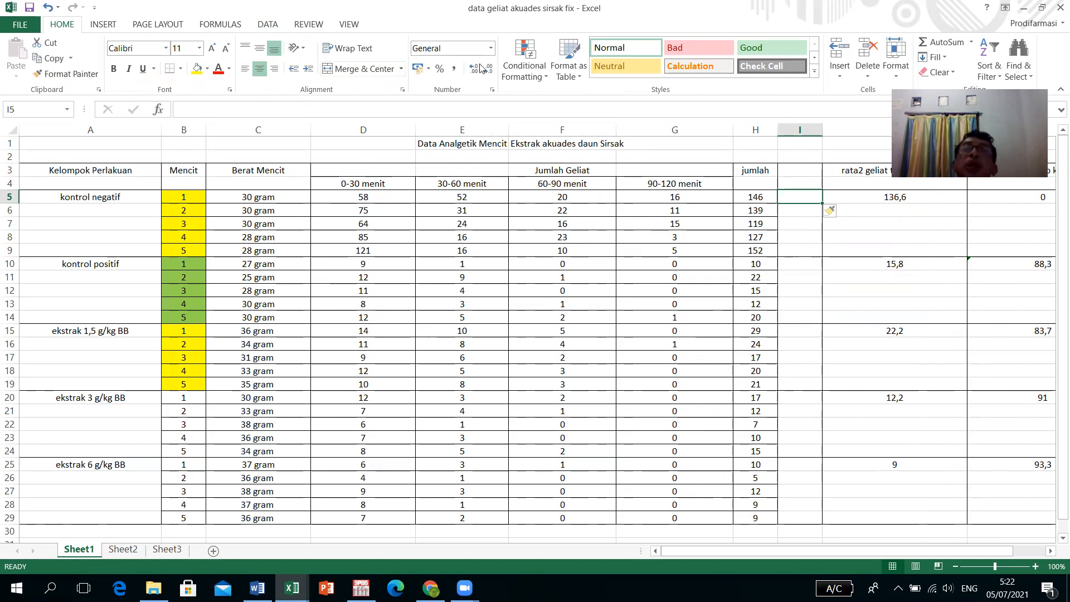
pyautogui.click(971, 45)
pyautogui.click(963, 78)
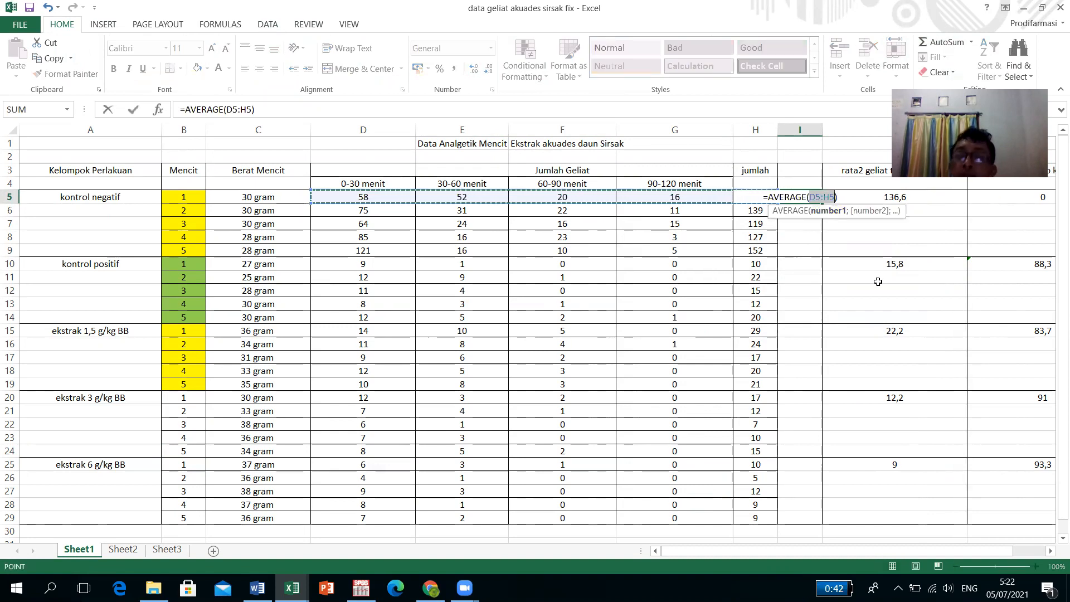
pyautogui.press('Return')
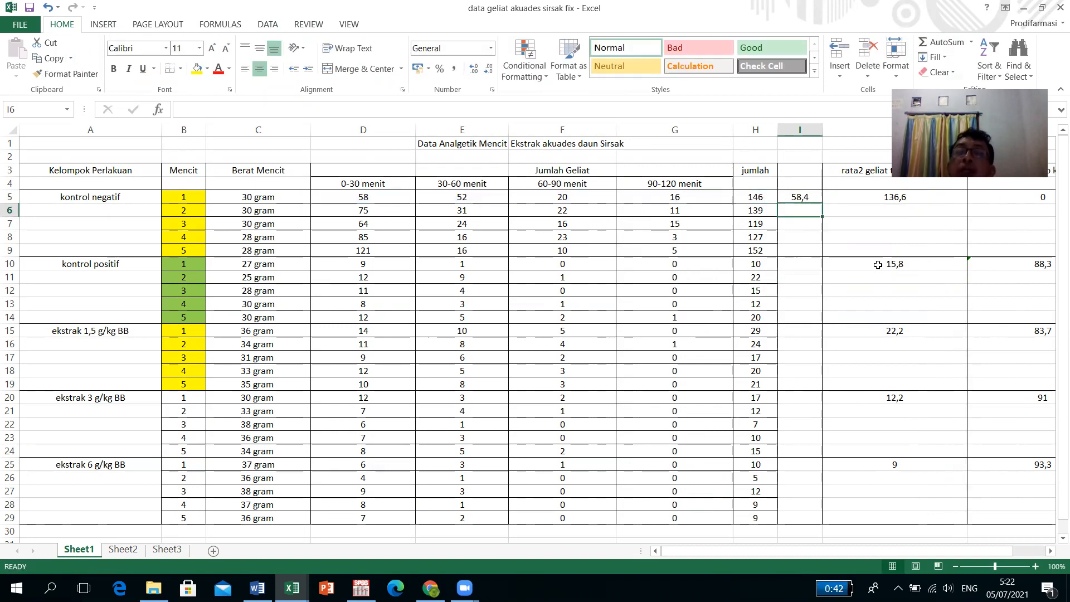
# Step: Fill the average formula from I5 down through I28 for the other mice
pyautogui.click(796, 200)
pyautogui.moveTo(822, 203); pyautogui.dragTo(824, 519)
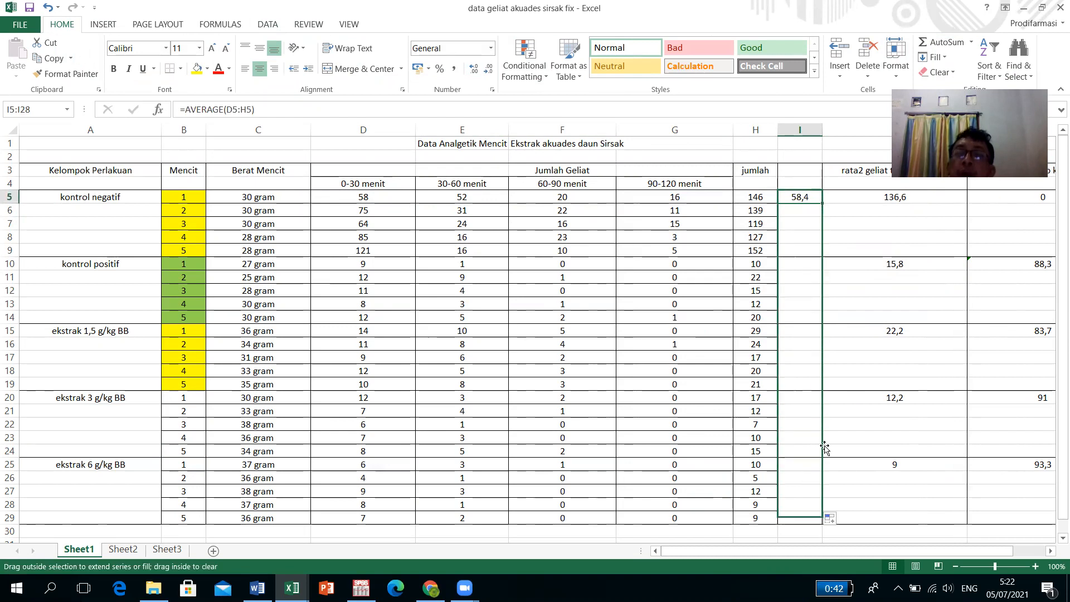
pyautogui.click(809, 355)
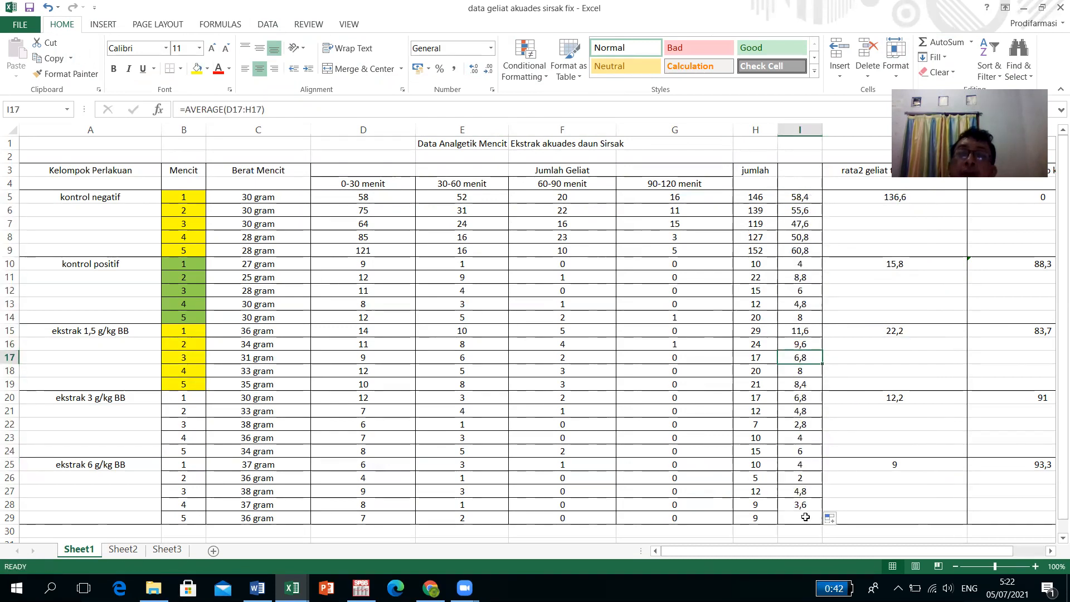
# Step: Copy the average in I28 and paste only its value into I29
pyautogui.click(805, 505)
pyautogui.rightClick(806, 505)
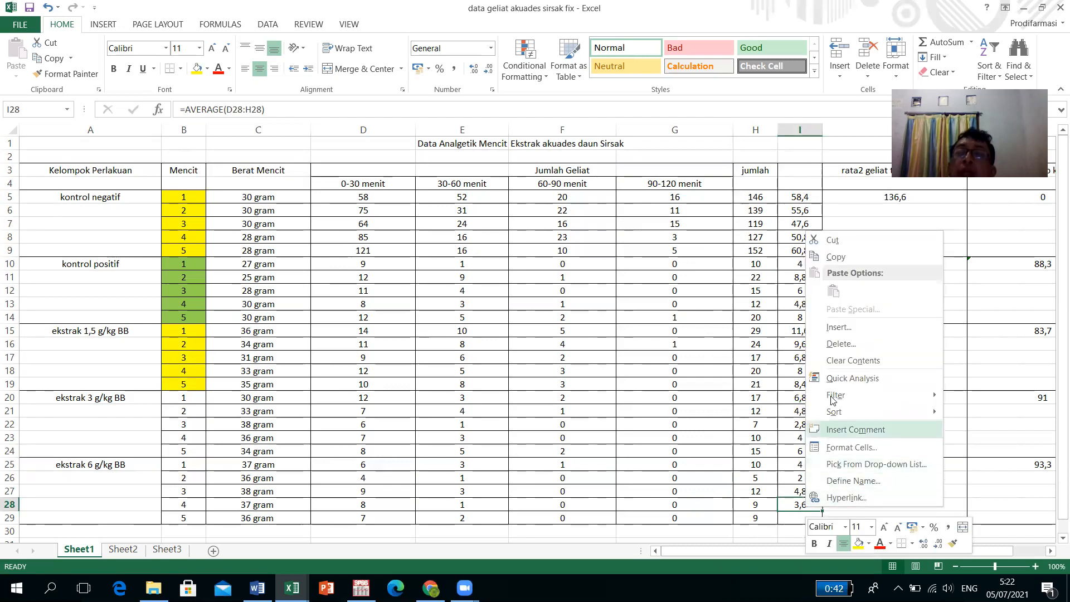
pyautogui.click(834, 257)
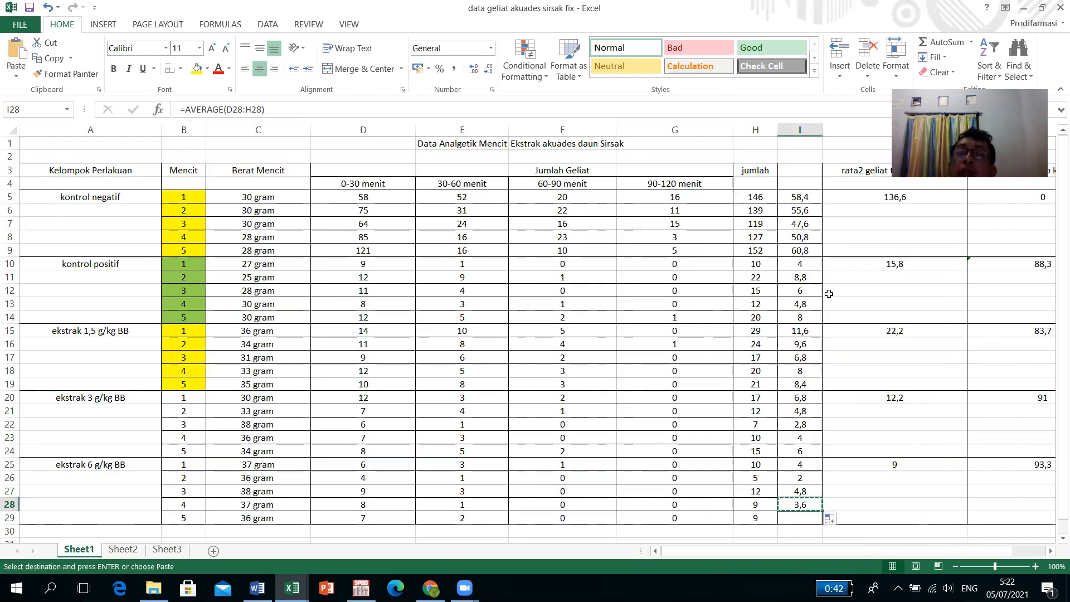
pyautogui.click(802, 518)
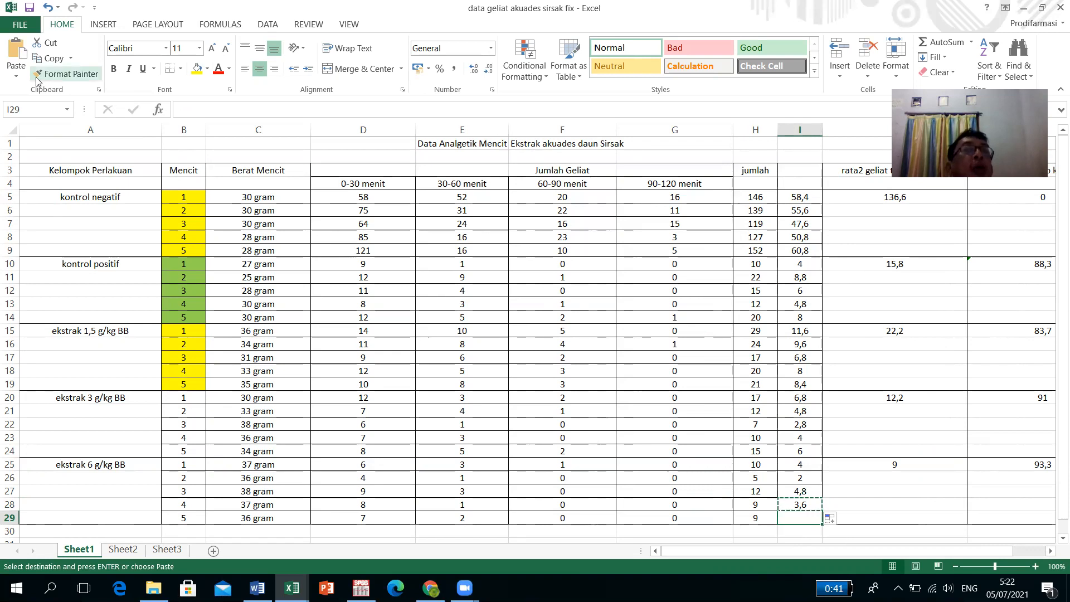
pyautogui.click(17, 77)
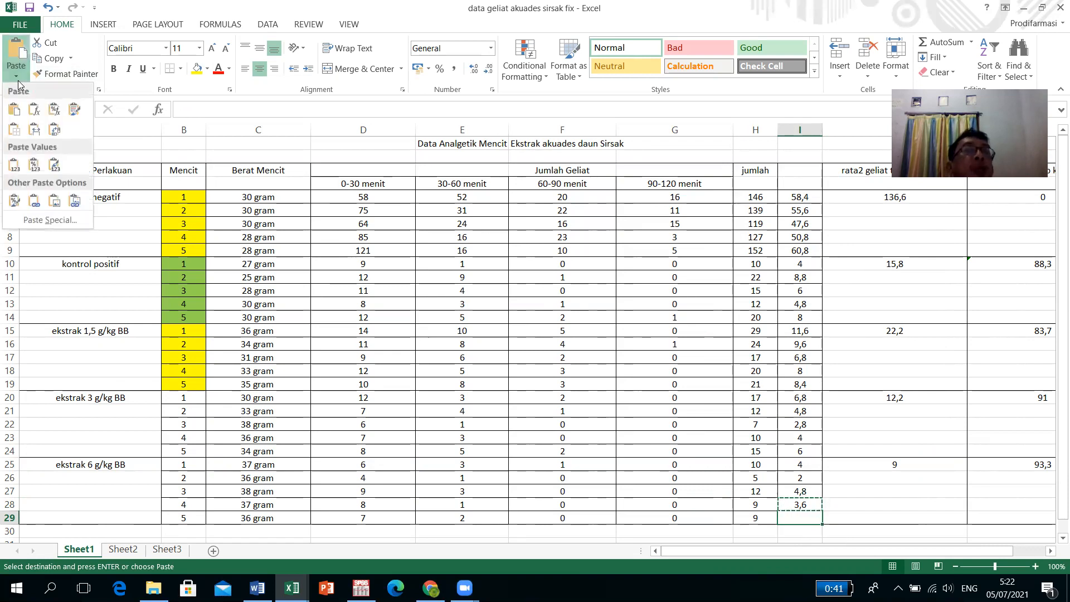
pyautogui.click(14, 164)
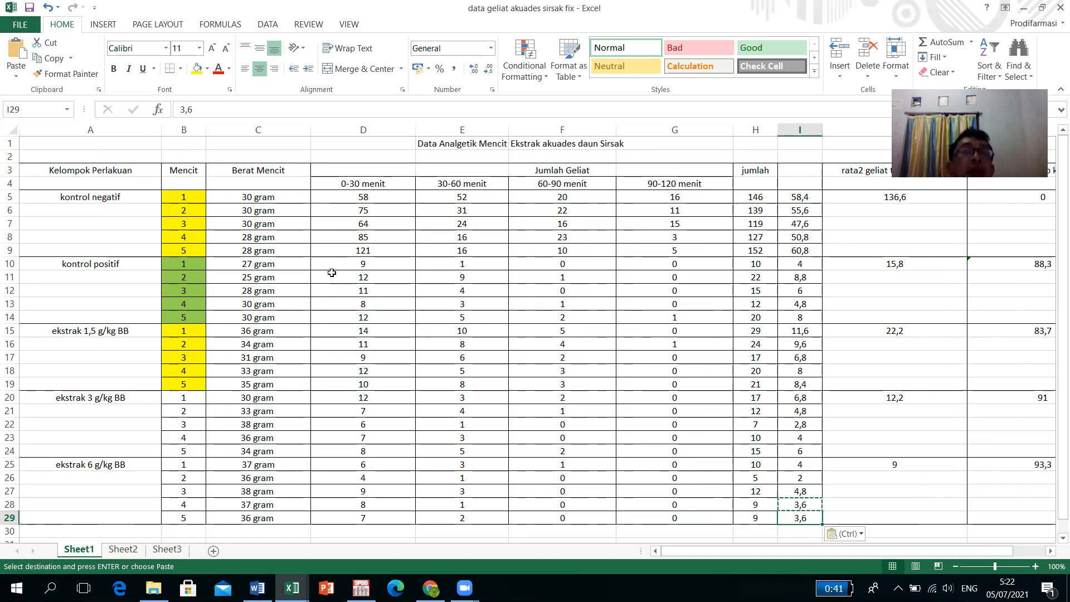
# Step: Replace the fixed value in I29 with the copied average formula and end the copy mode
pyautogui.click(17, 76)
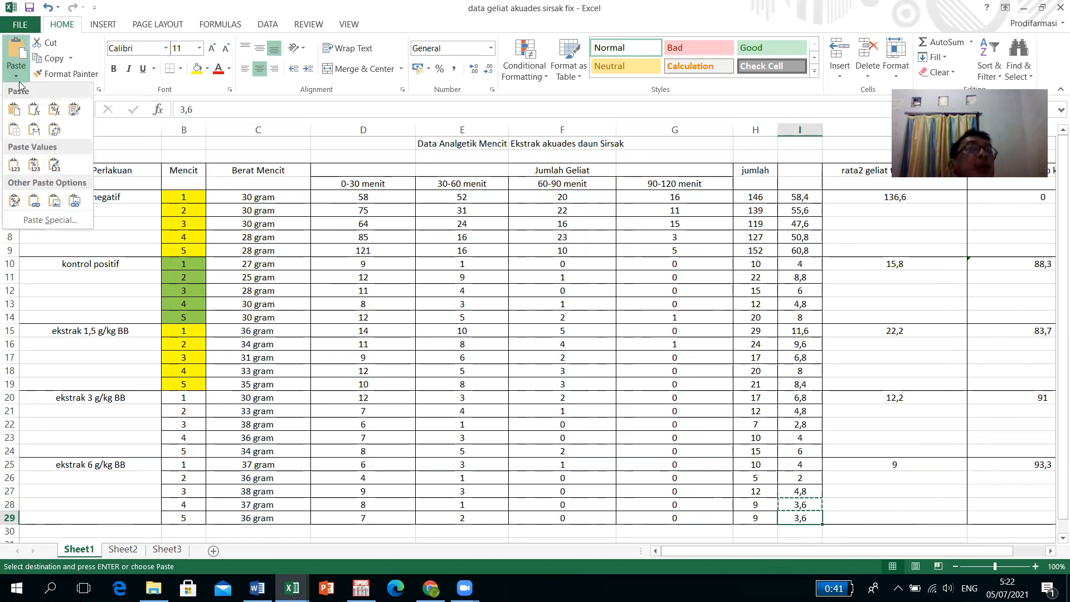
pyautogui.click(35, 110)
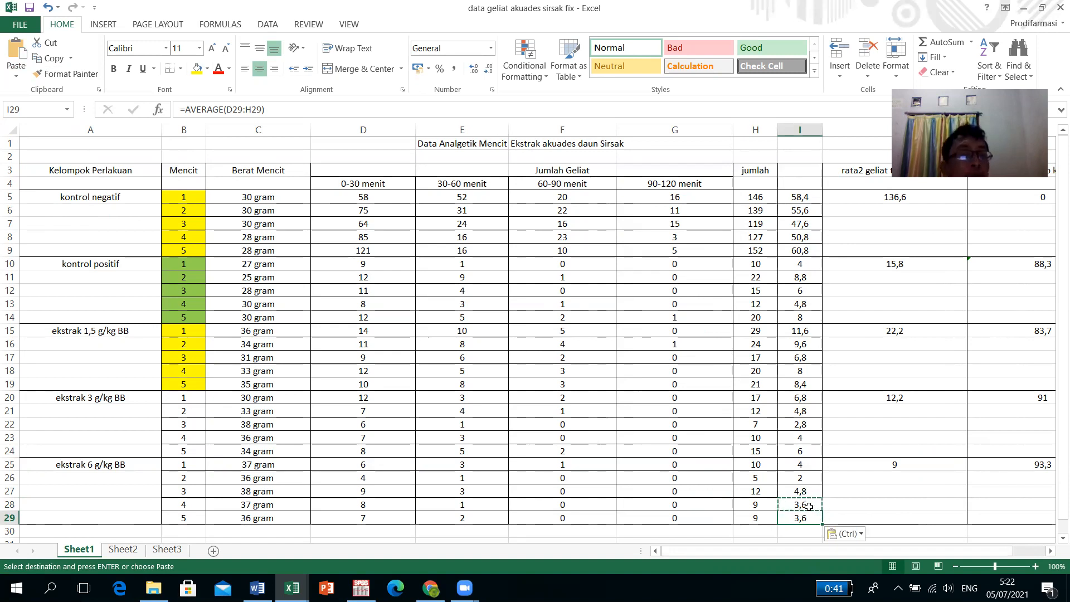
pyautogui.press('Escape')
pyautogui.press('Return')
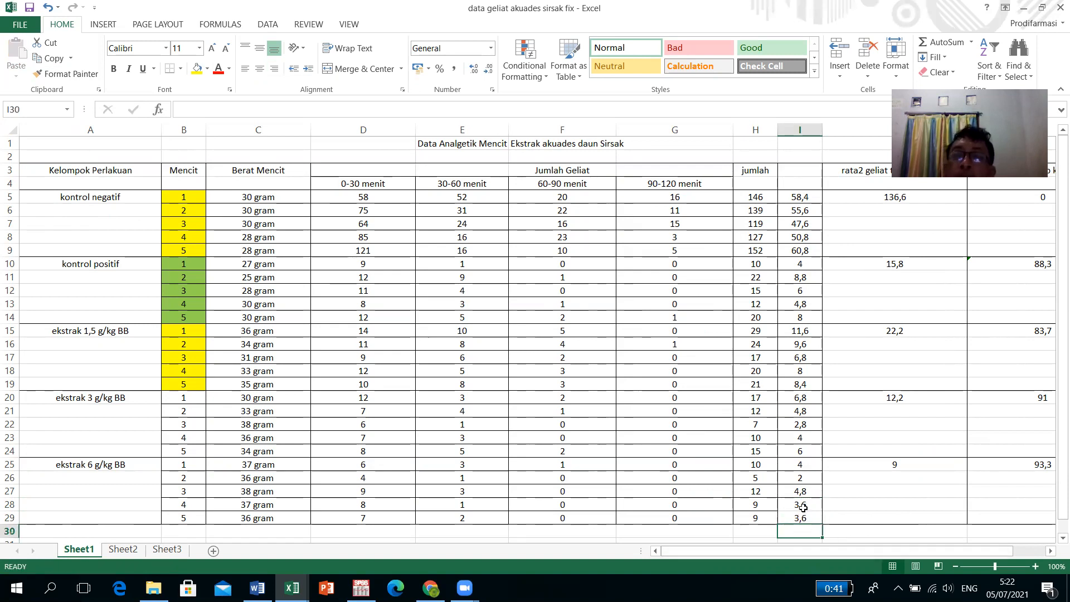
# Step: Copy the average in I28 and paste it into I29 as a formula for the last mouse
pyautogui.click(803, 508)
pyautogui.rightClick(803, 505)
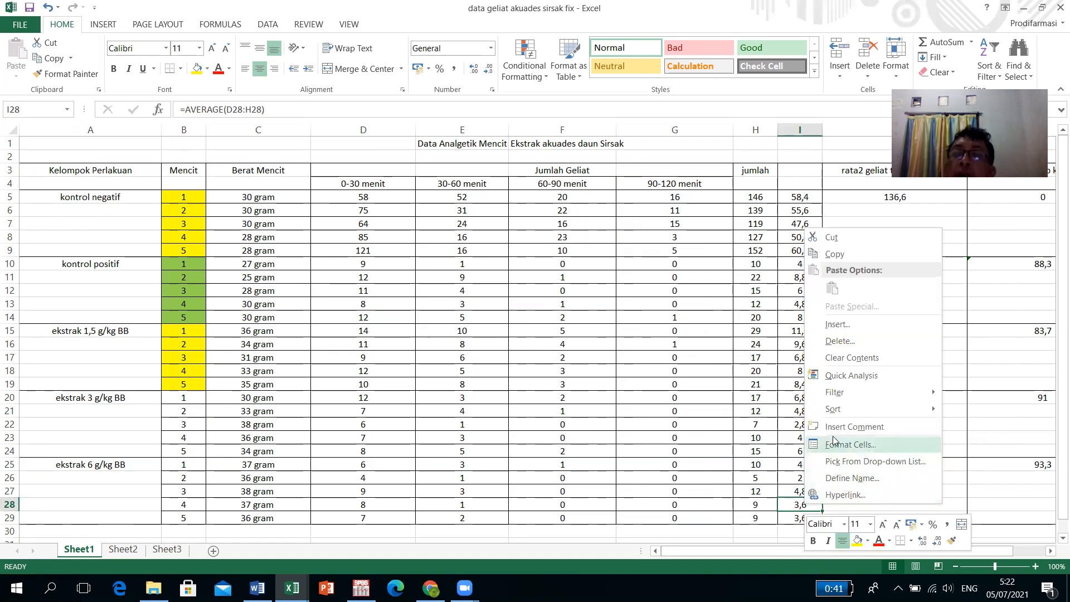
pyautogui.click(835, 253)
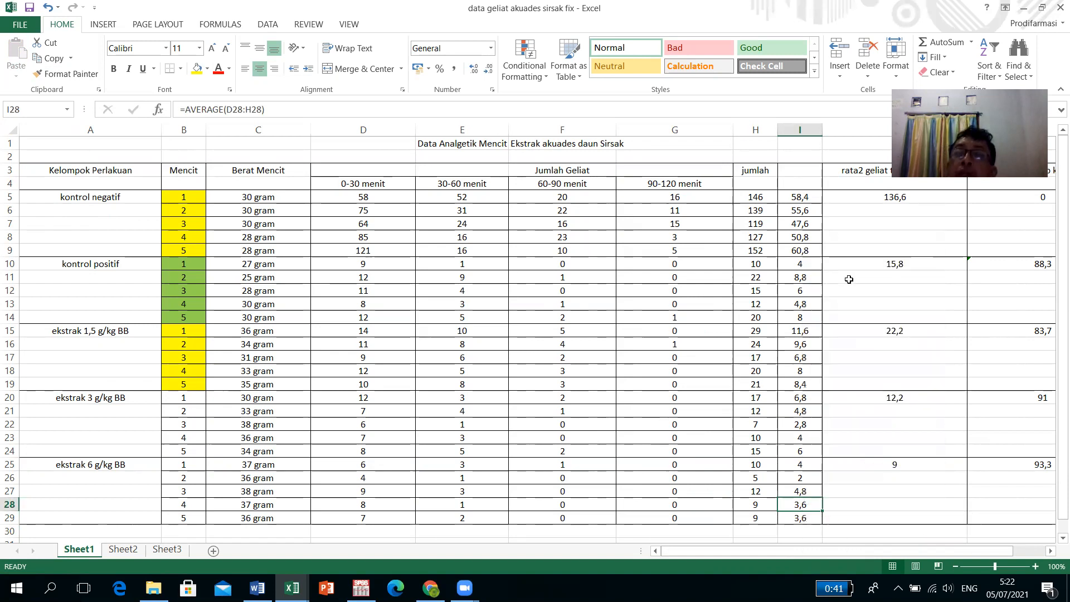
pyautogui.click(811, 519)
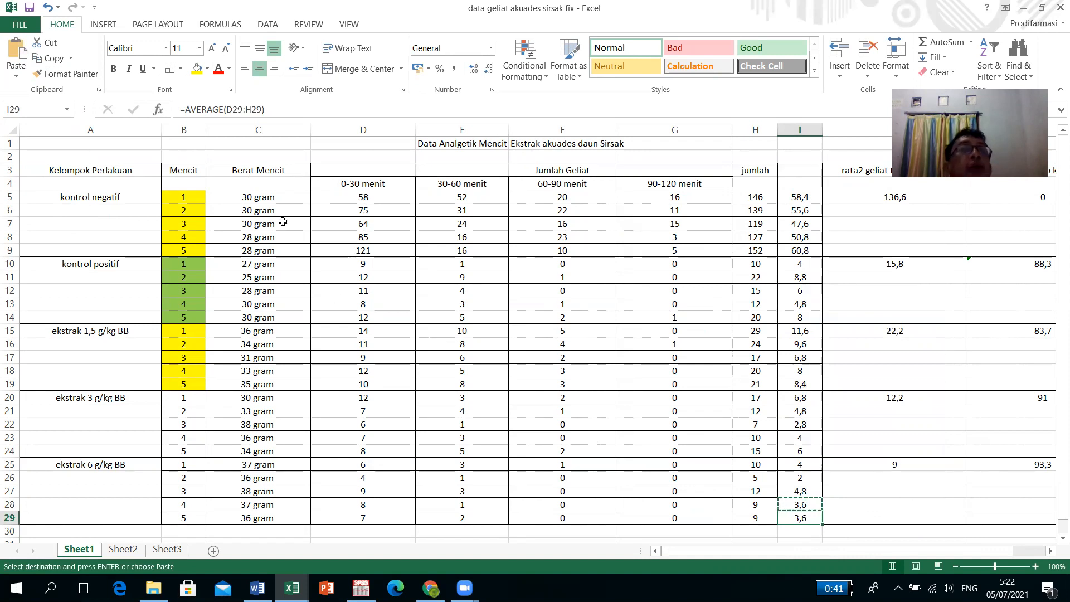
pyautogui.click(17, 74)
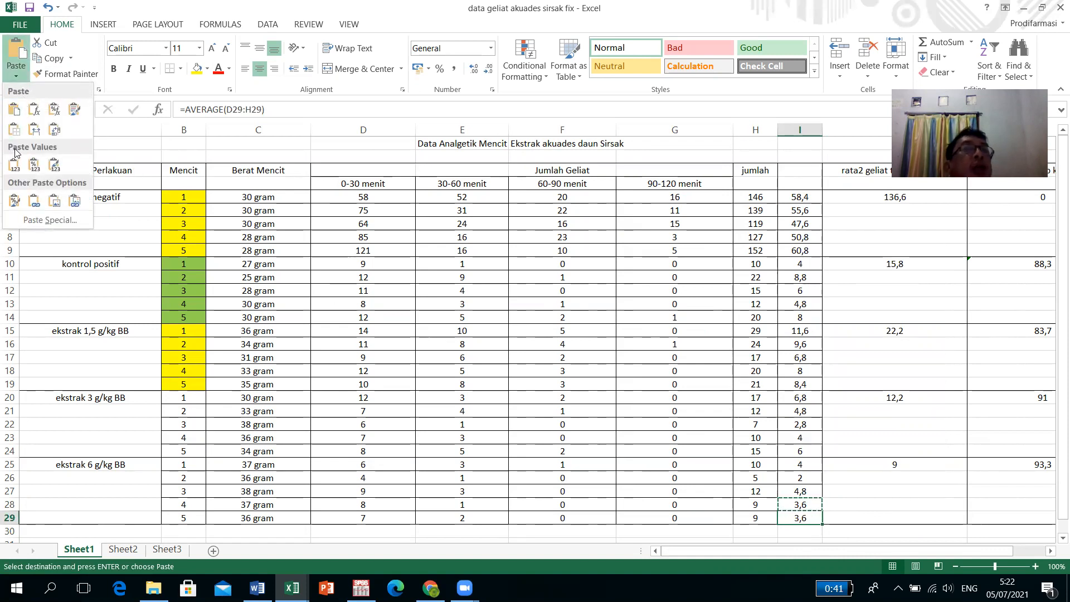
pyautogui.click(34, 110)
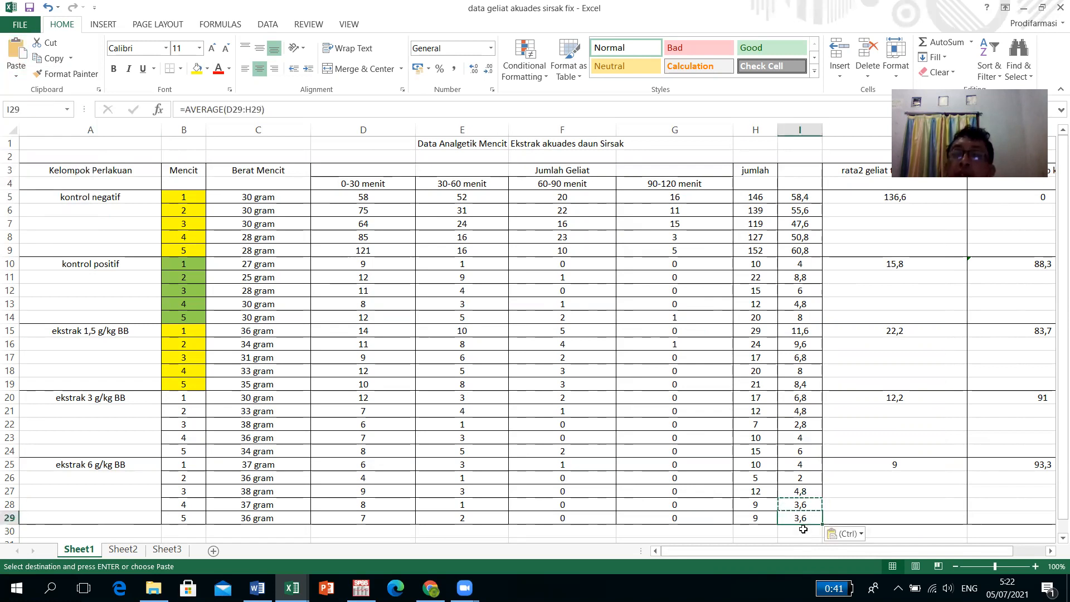
# Step: Check the column I average formulas for the ekstrak 6 g/kg BB group
pyautogui.click(802, 466)
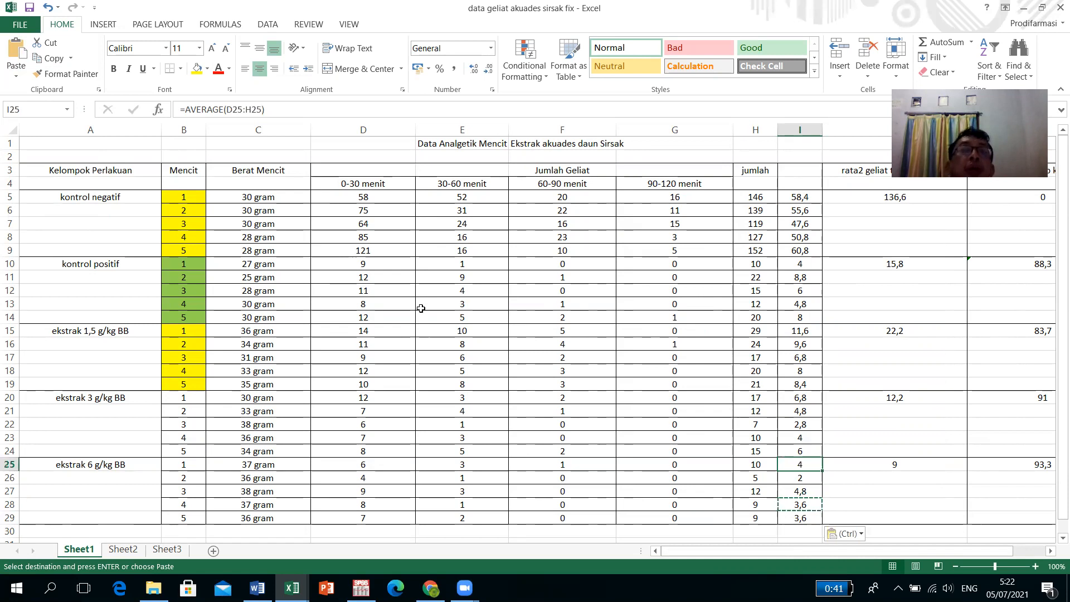
pyautogui.moveTo(767, 530); pyautogui.dragTo(800, 532)
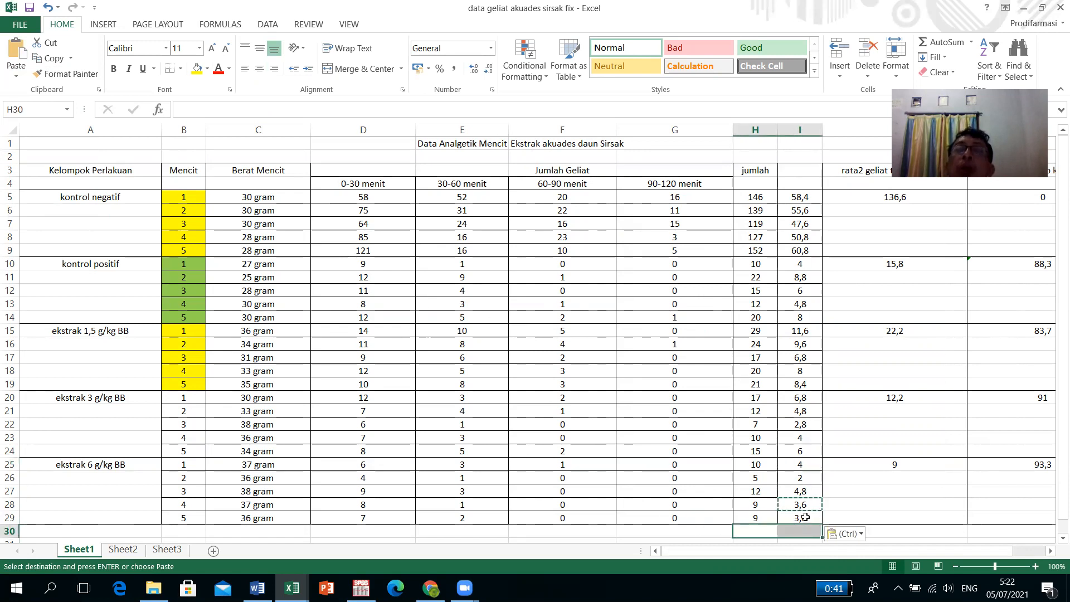
pyautogui.click(805, 518)
pyautogui.click(677, 434)
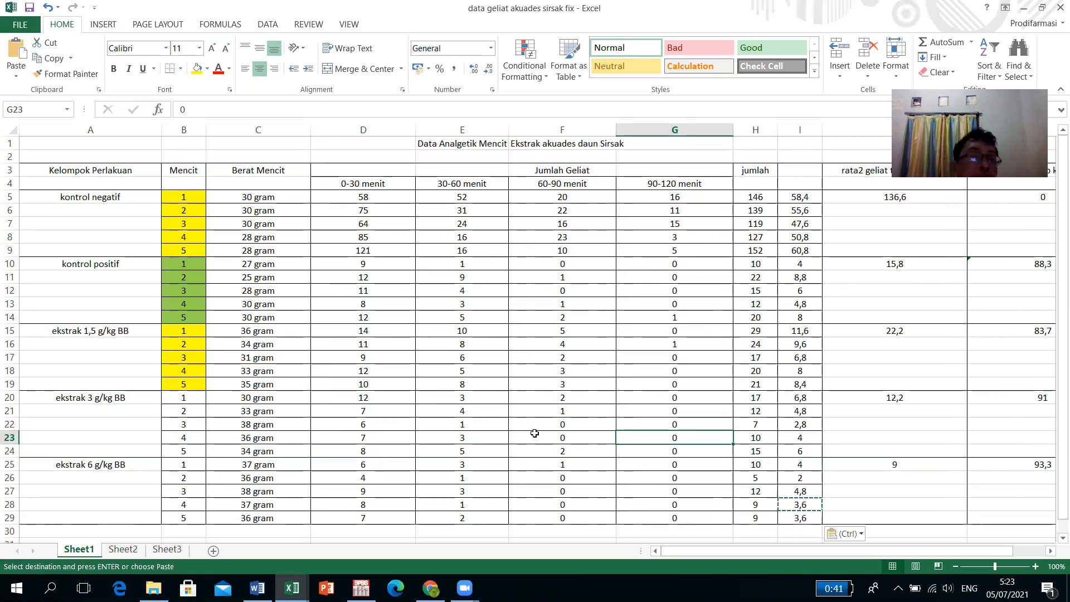
# Step: Enter the note "datanya normal" in cell B2 of Sheet2
pyautogui.click(132, 553)
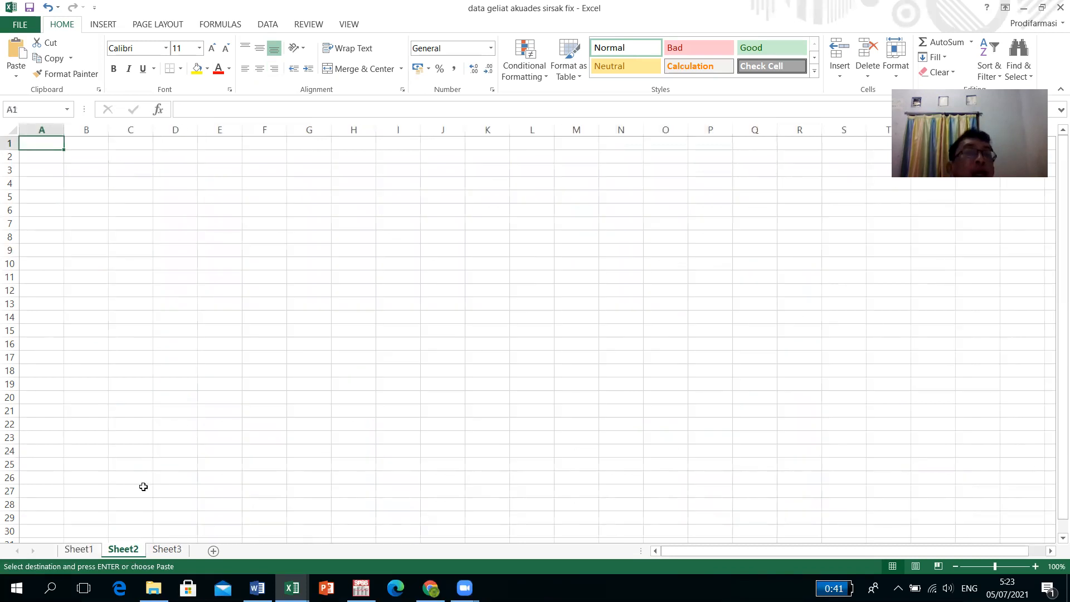
pyautogui.click(87, 160)
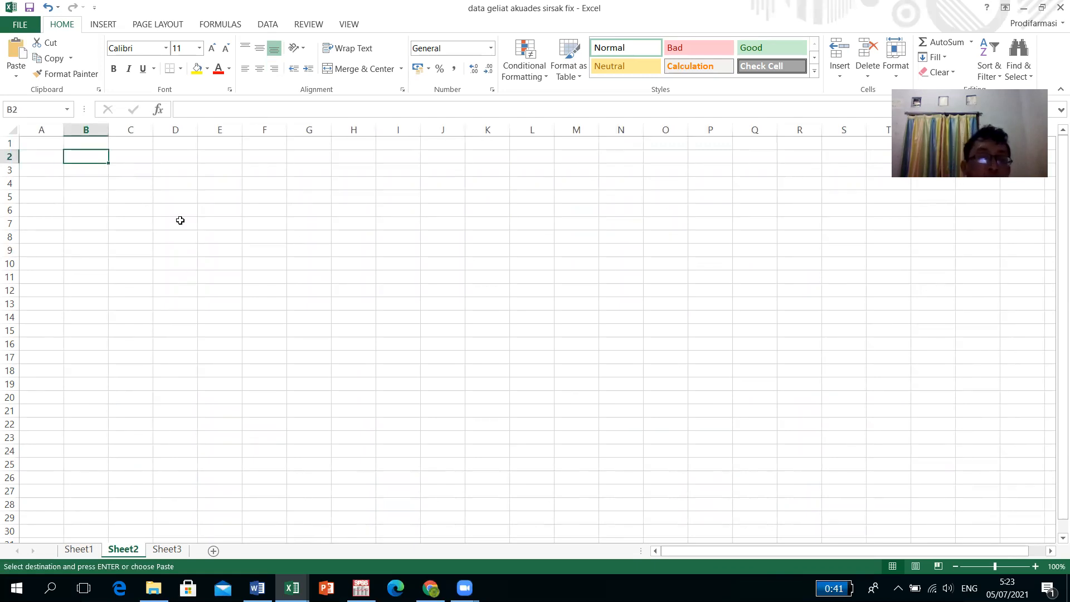
pyautogui.write('datanya n')
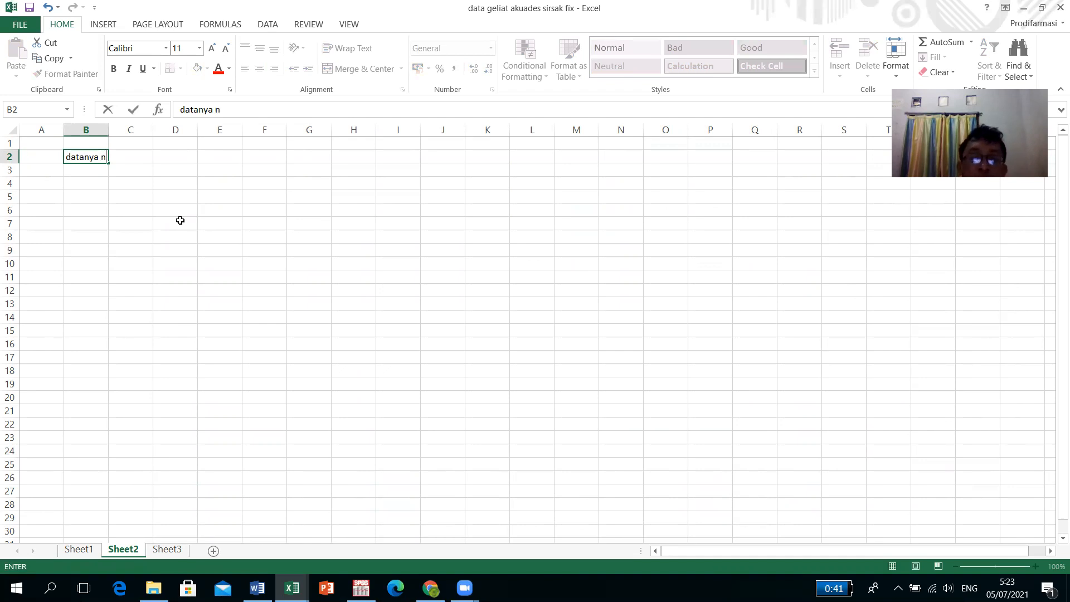
pyautogui.write('ormal')
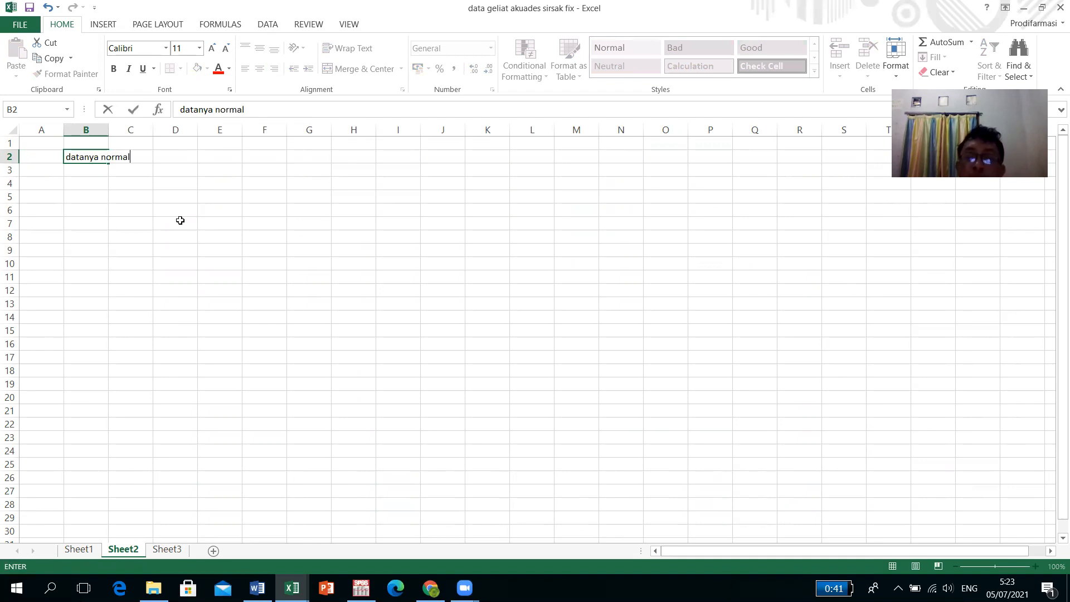
pyautogui.press('Return')
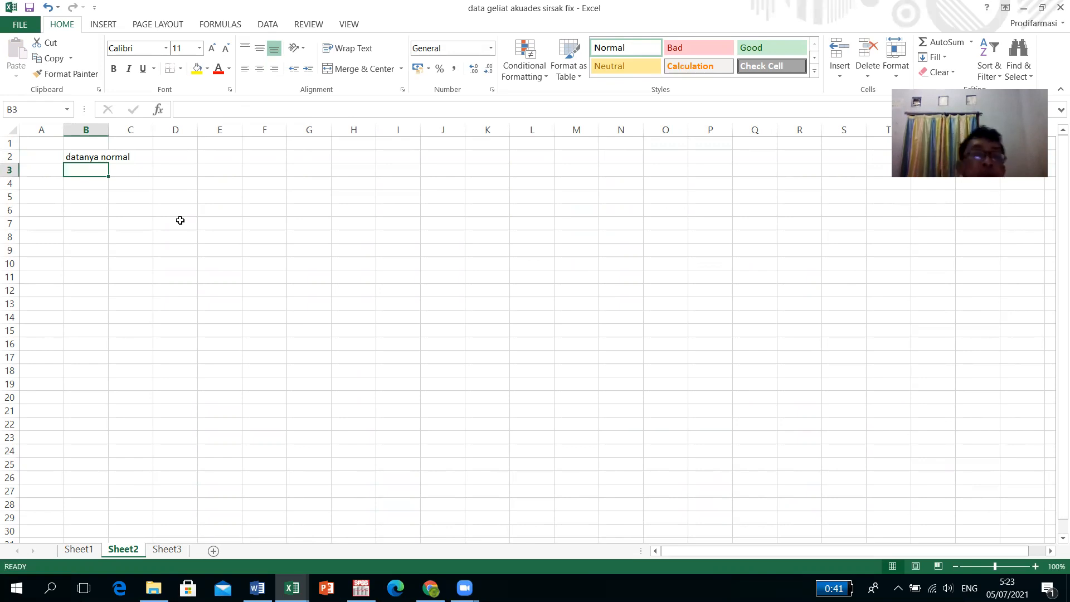
# Step: Enter the note "dari berbeda, jumlah lebih 2" in cell B3, below the first note
pyautogui.write('dar')
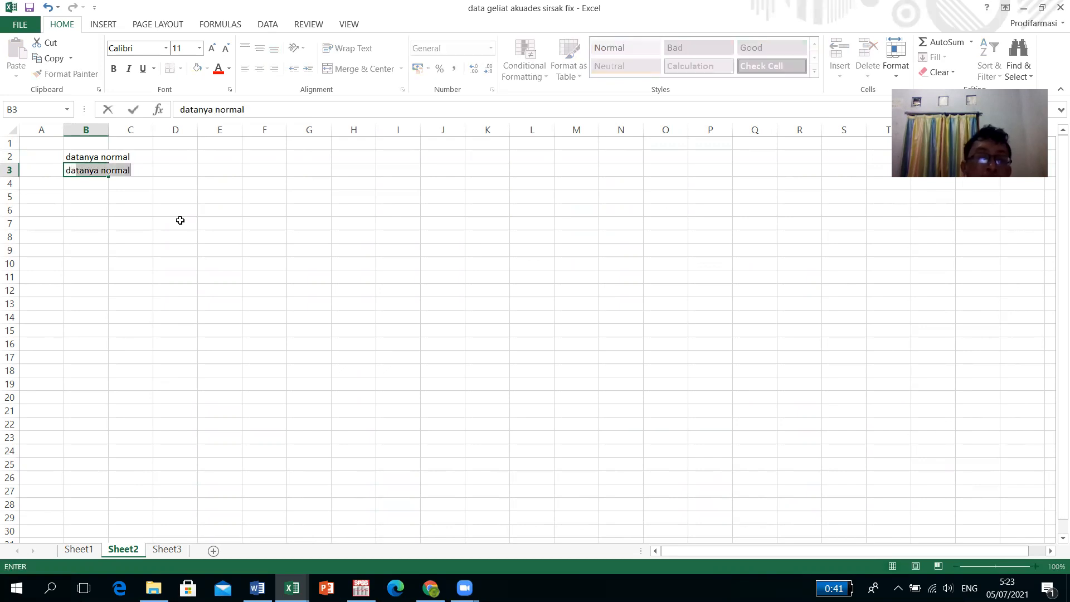
pyautogui.write('i berbeda')
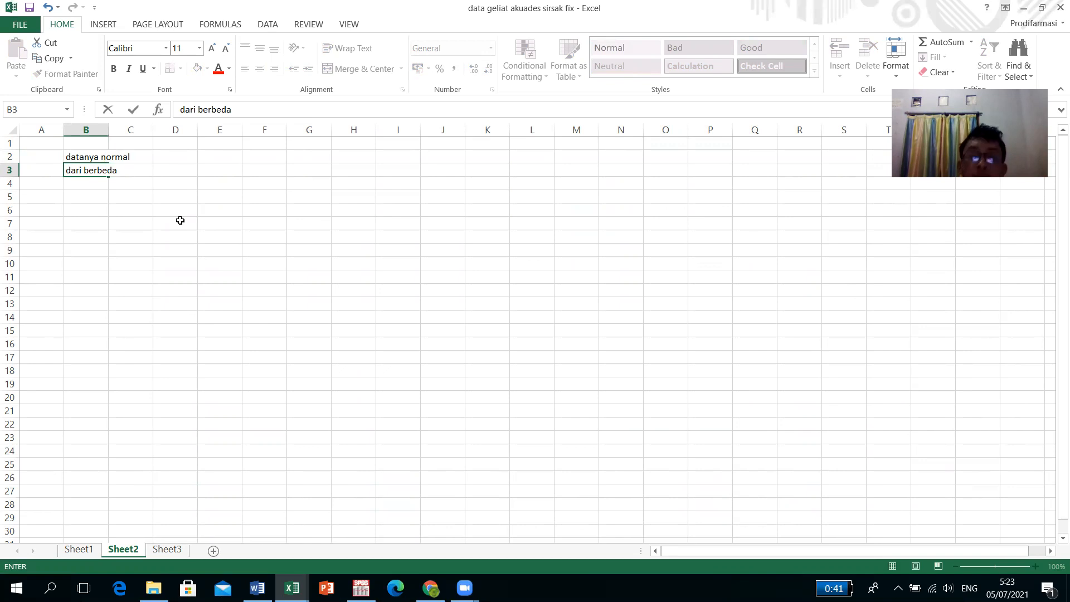
pyautogui.write(', jumlah lebih 2')
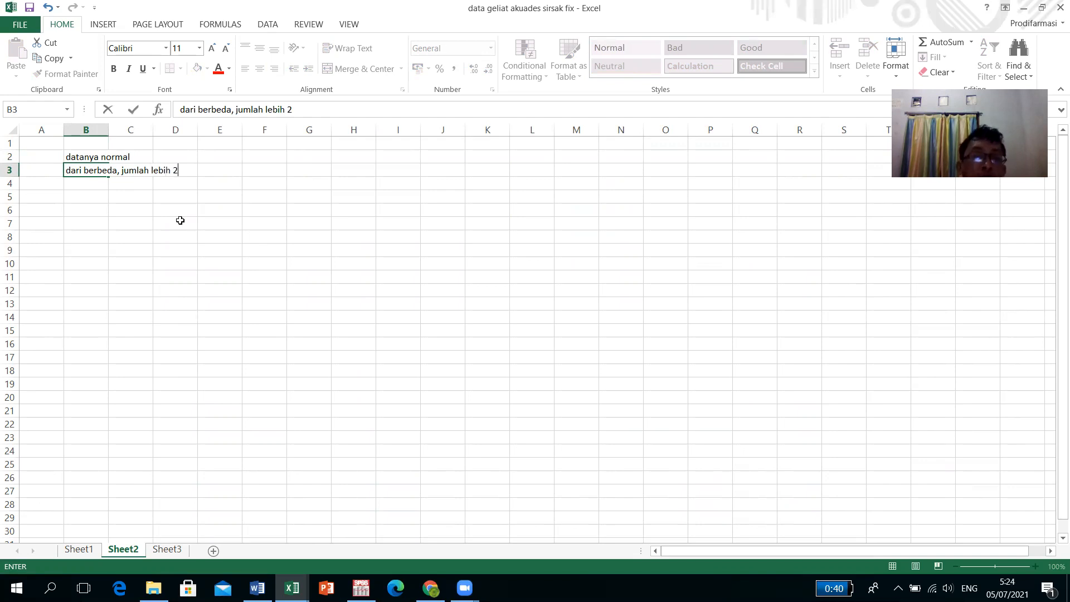
pyautogui.press('Return')
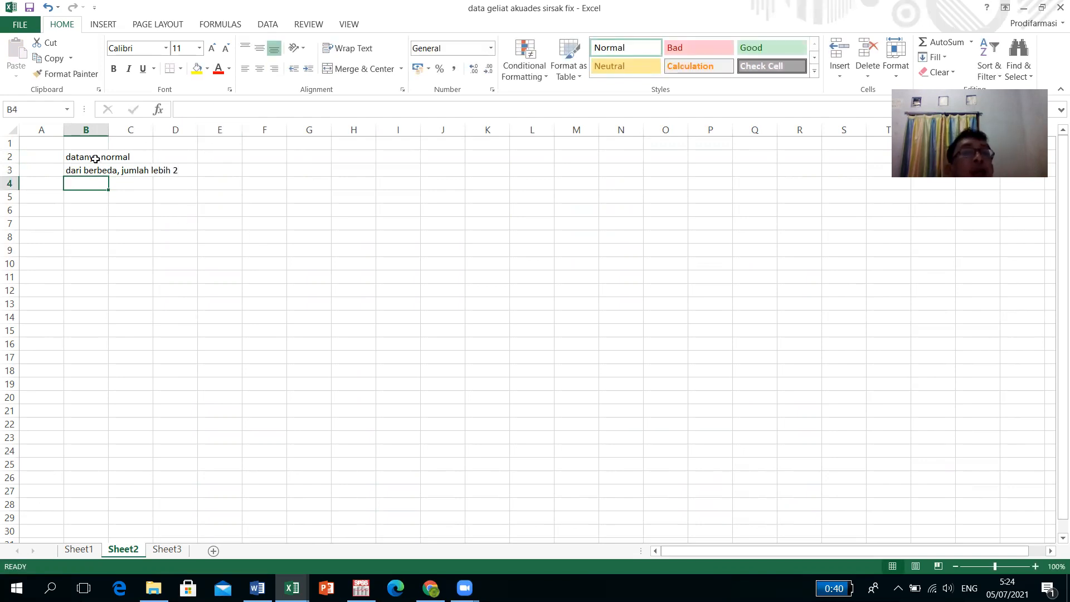
# Step: Review the two data condition notes in B2 and B3
pyautogui.click(95, 159)
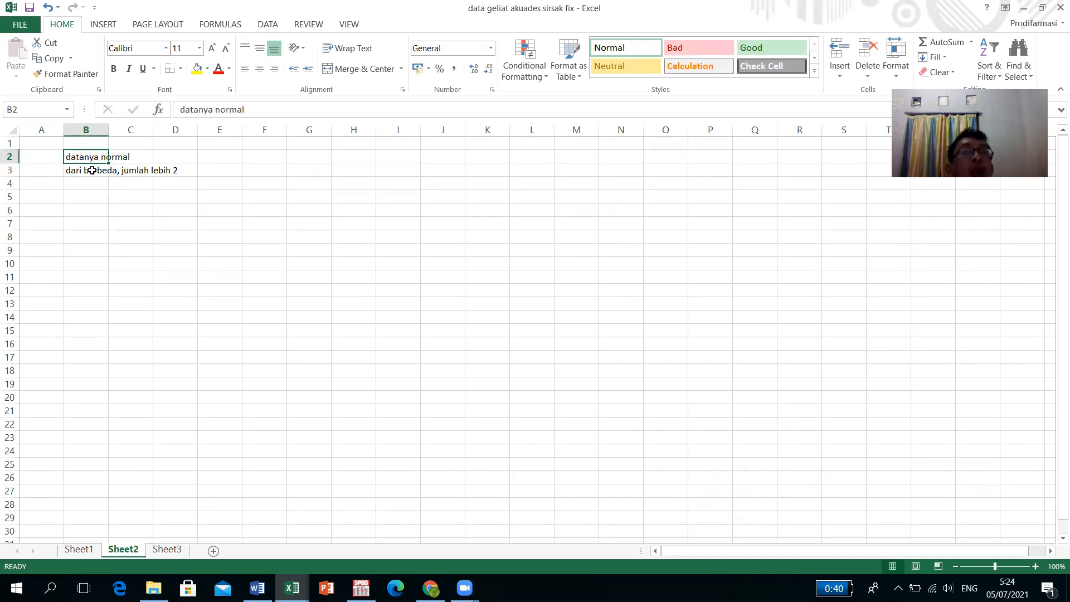
pyautogui.click(92, 171)
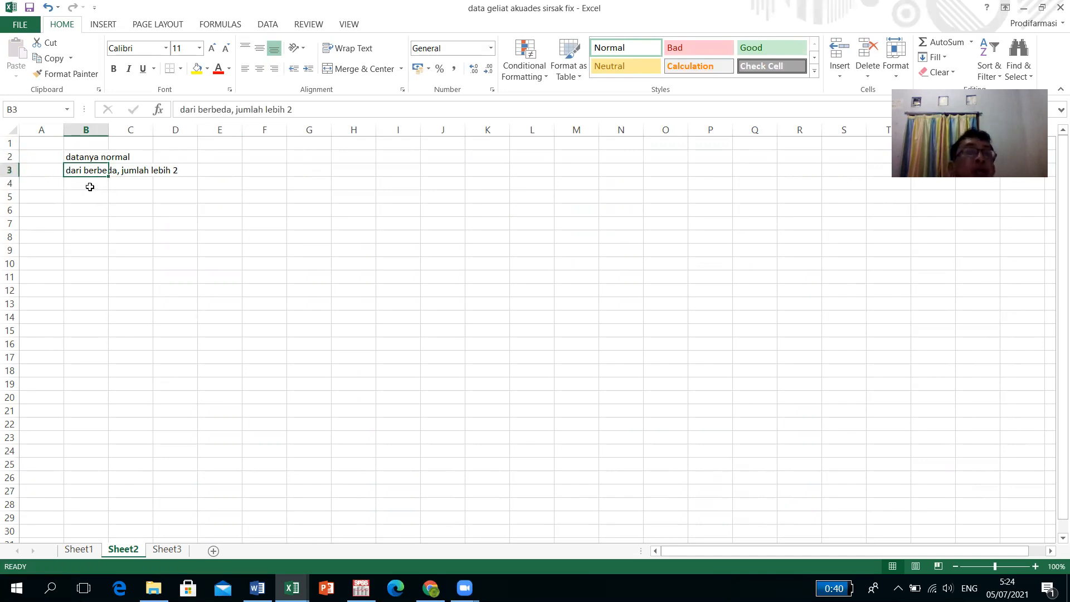
pyautogui.click(90, 187)
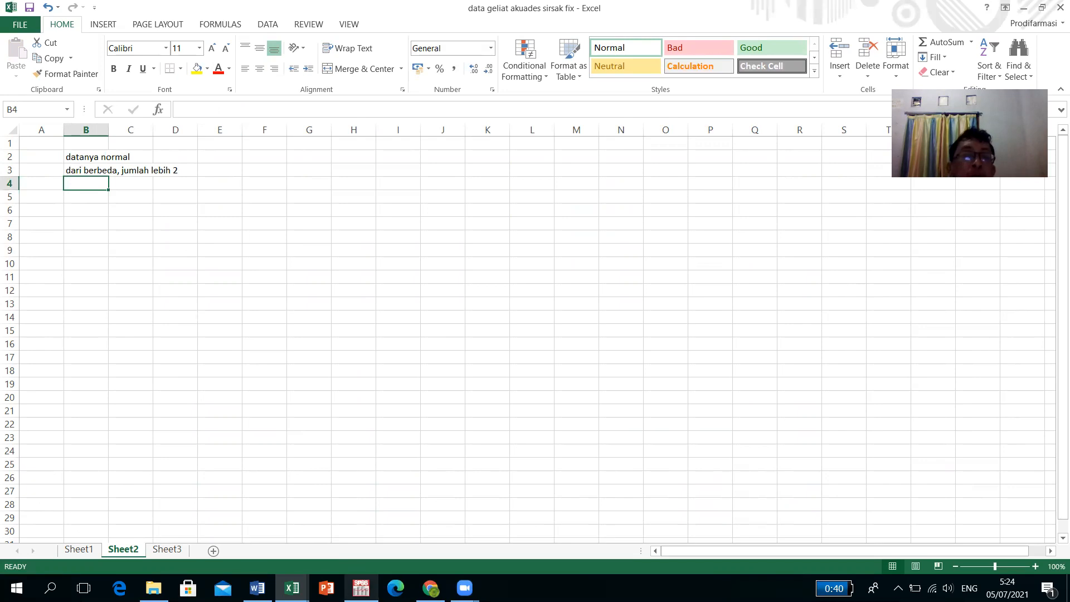
# Step: Copy the average values of all the mice, cells I5 to I29, from Sheet1 of the akuades sirsak workbook
pyautogui.click(291, 588)
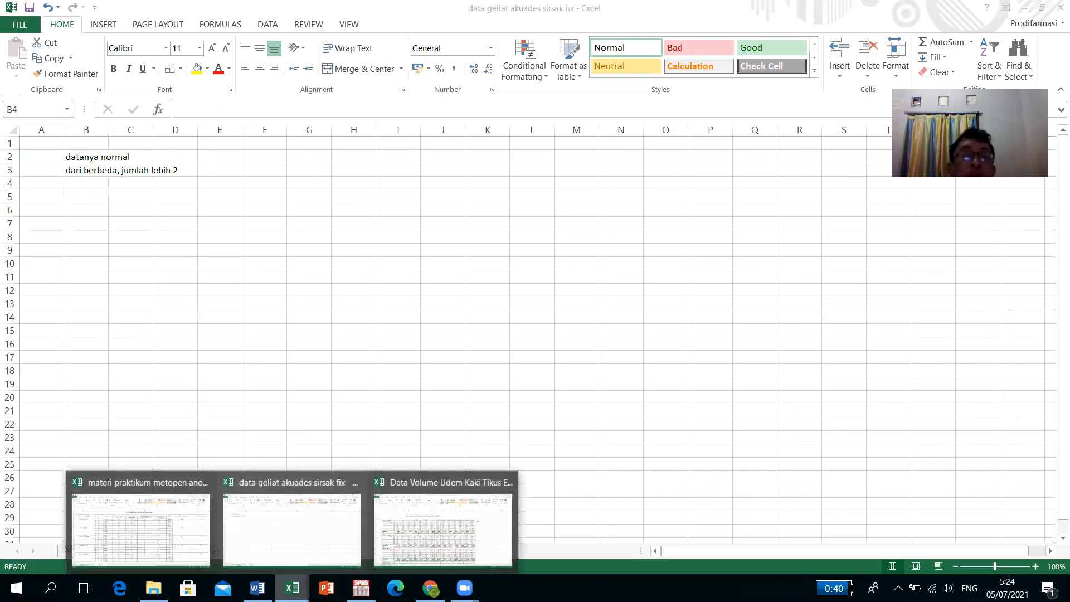
pyautogui.click(340, 539)
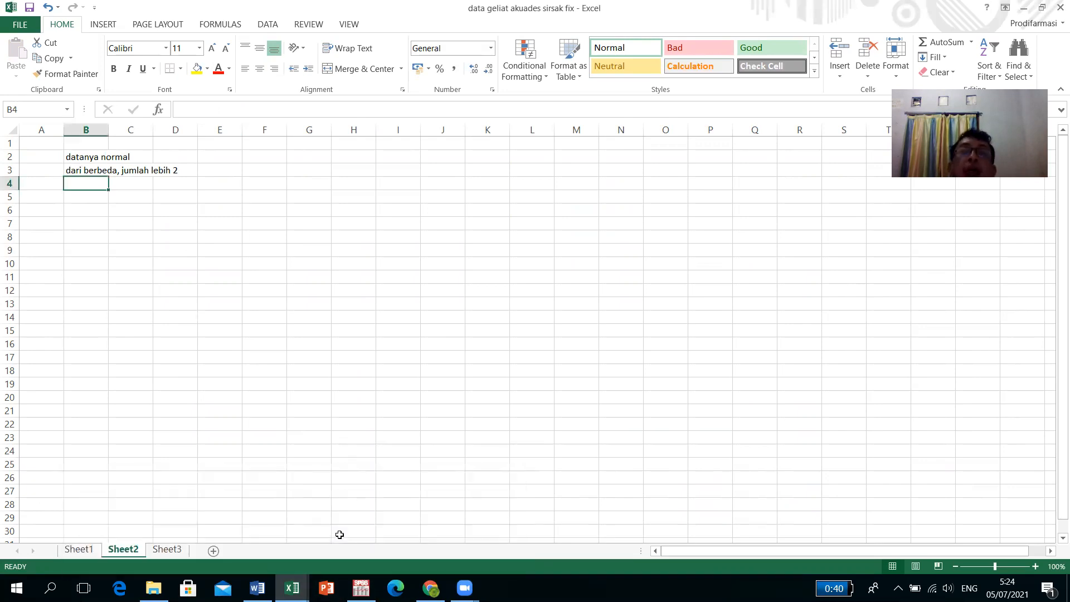
pyautogui.click(79, 549)
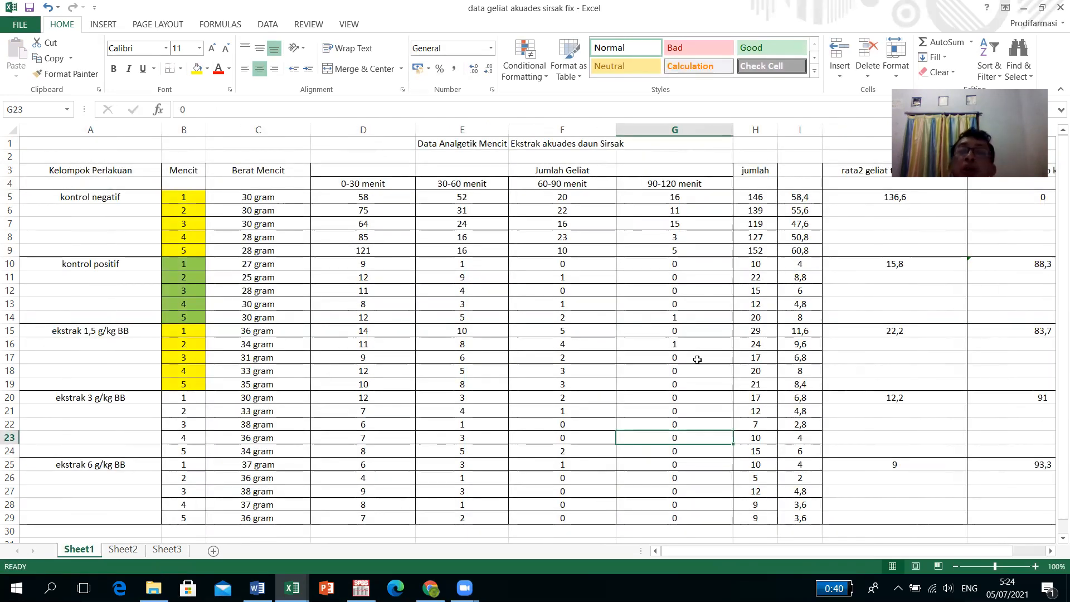
pyautogui.scroll(-2, 697, 360)
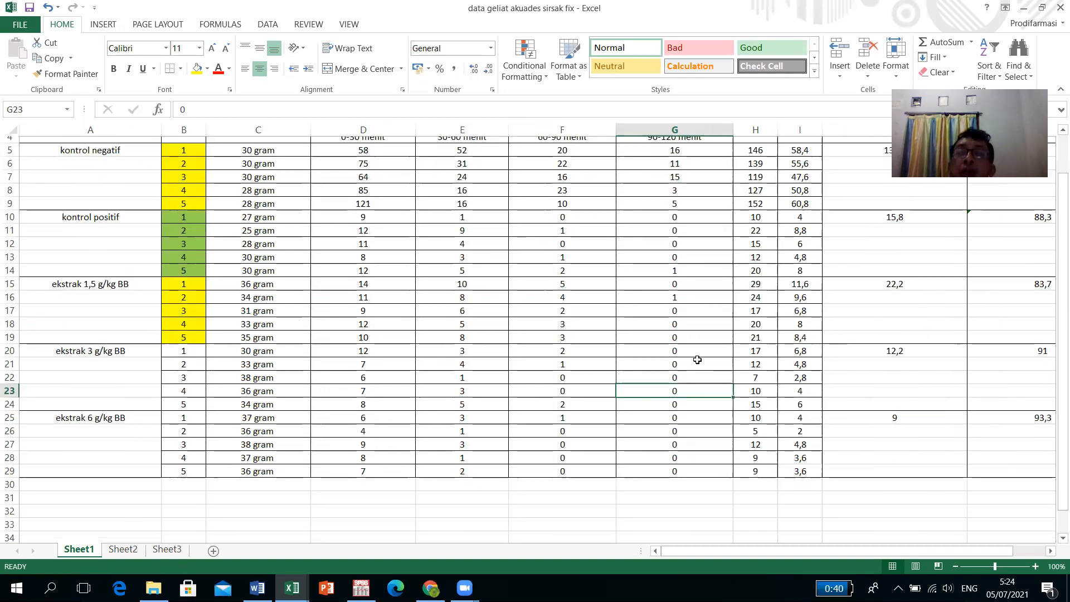
pyautogui.scroll(2, 708, 356)
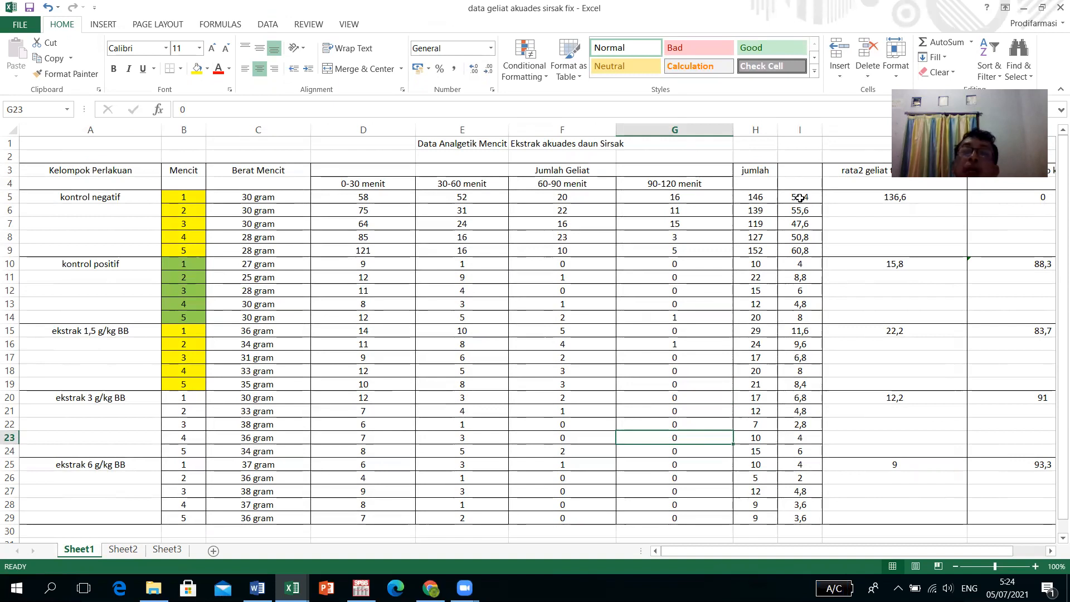
pyautogui.moveTo(800, 194); pyautogui.dragTo(800, 518)
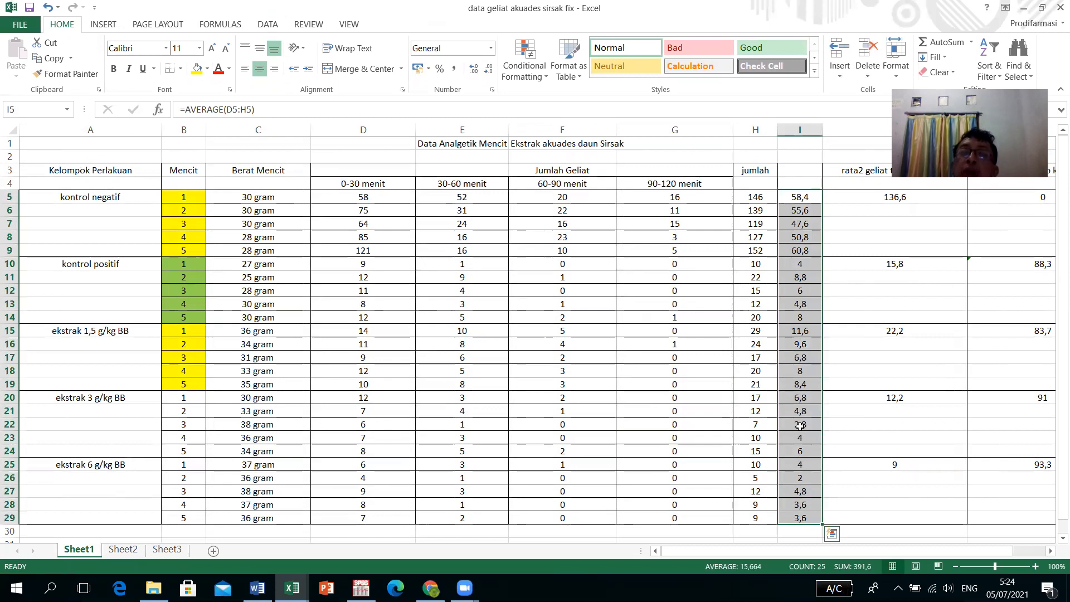
pyautogui.rightClick(807, 253)
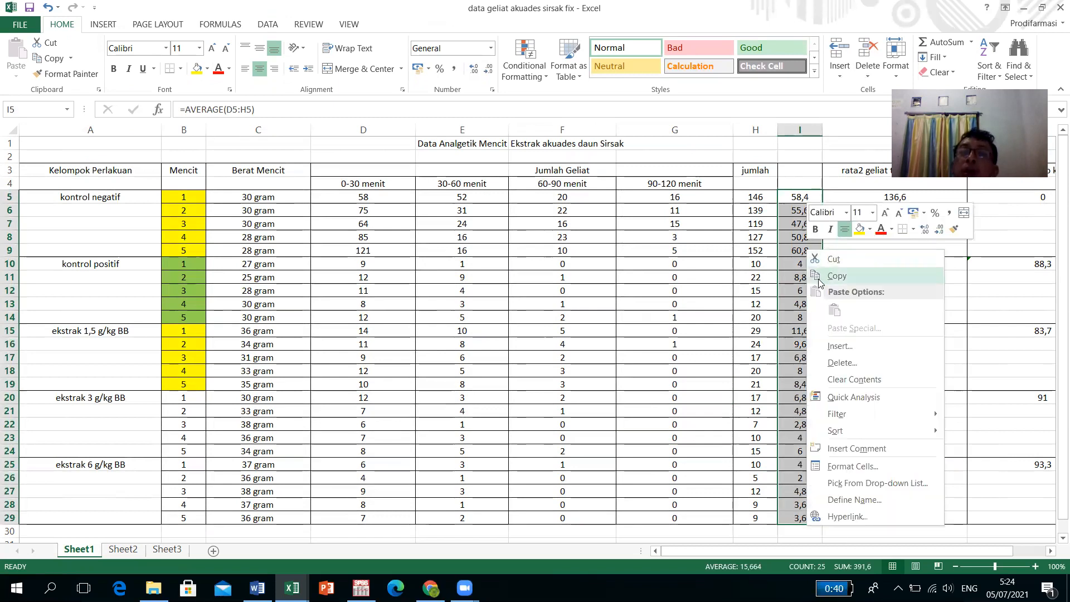
pyautogui.click(822, 276)
# Step: Switch to the SPSS Data Editor and paste the copied averages into the first column, starting at row 1
pyautogui.click(368, 586)
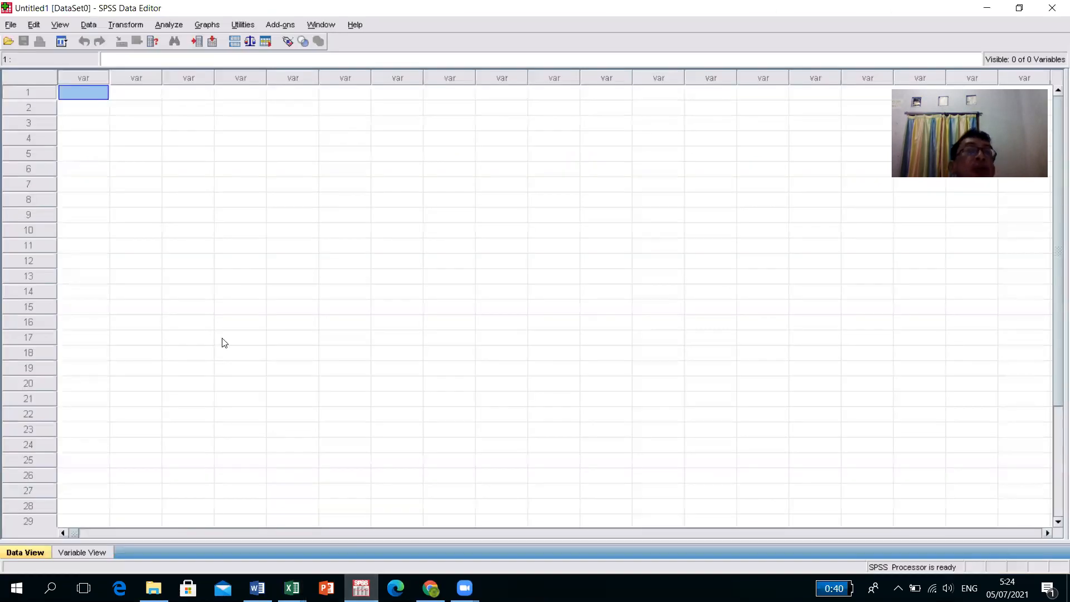
pyautogui.click(83, 552)
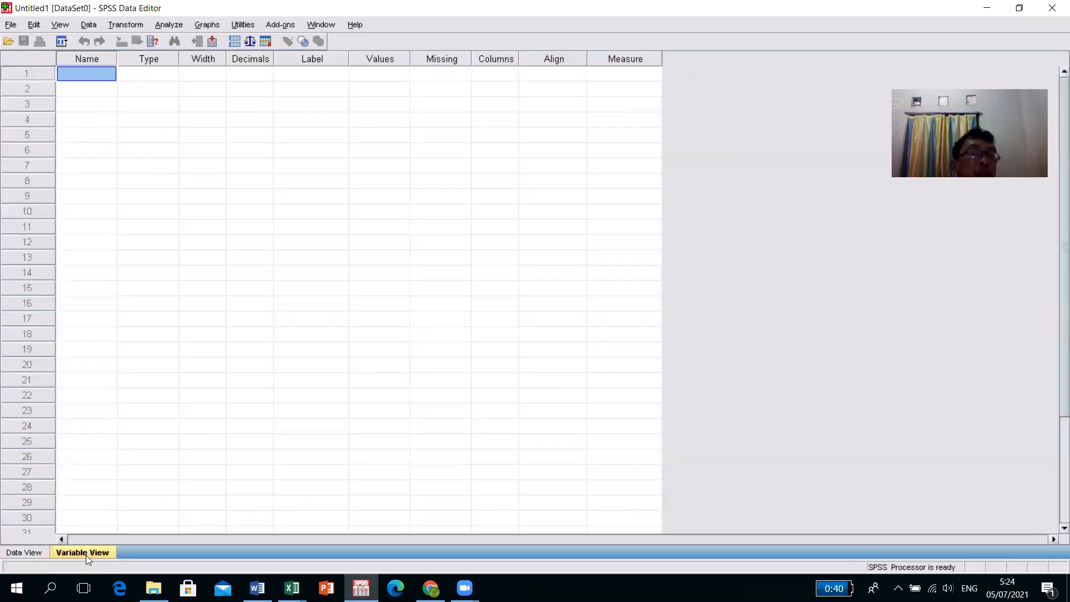
pyautogui.click(27, 553)
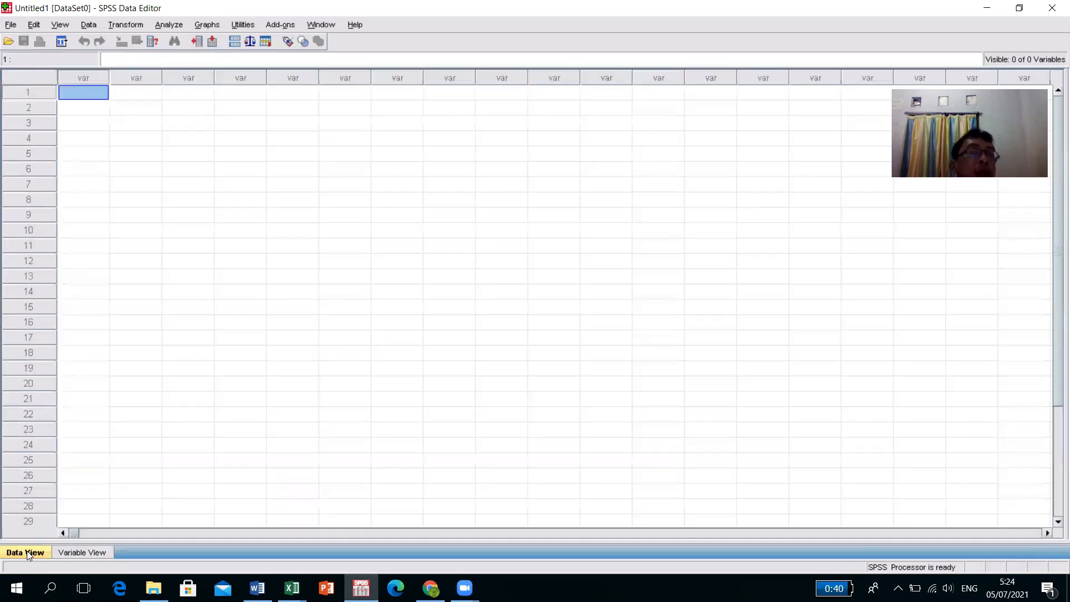
pyautogui.click(34, 26)
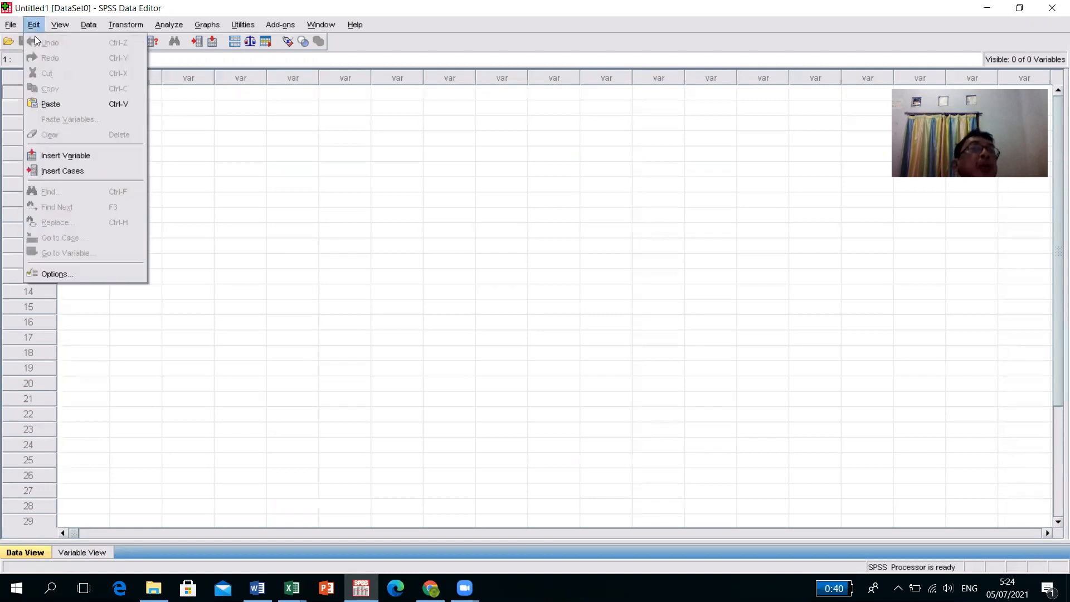
pyautogui.click(47, 104)
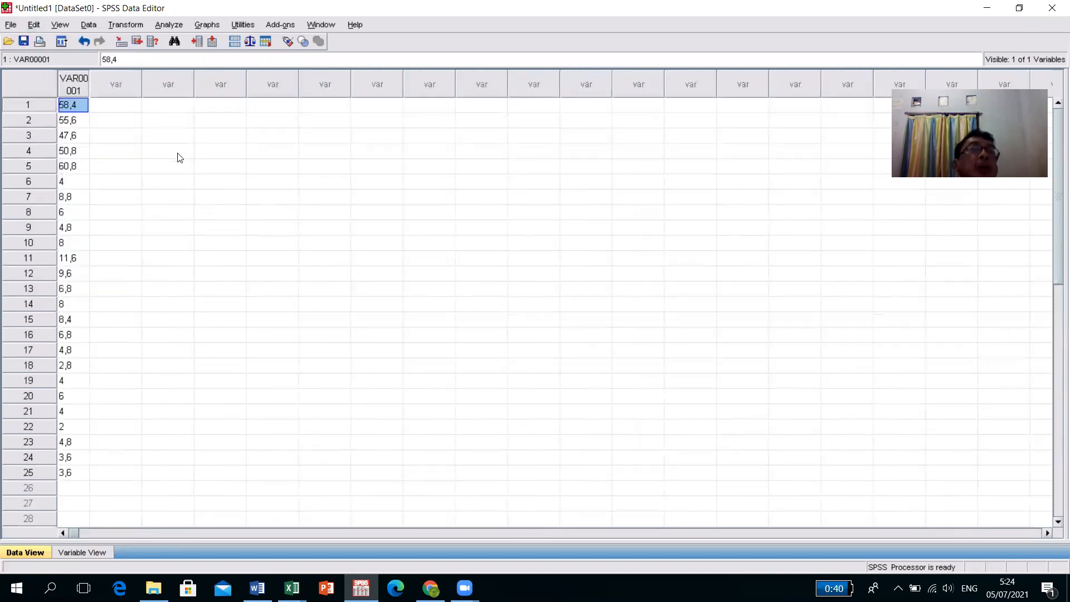
pyautogui.click(155, 154)
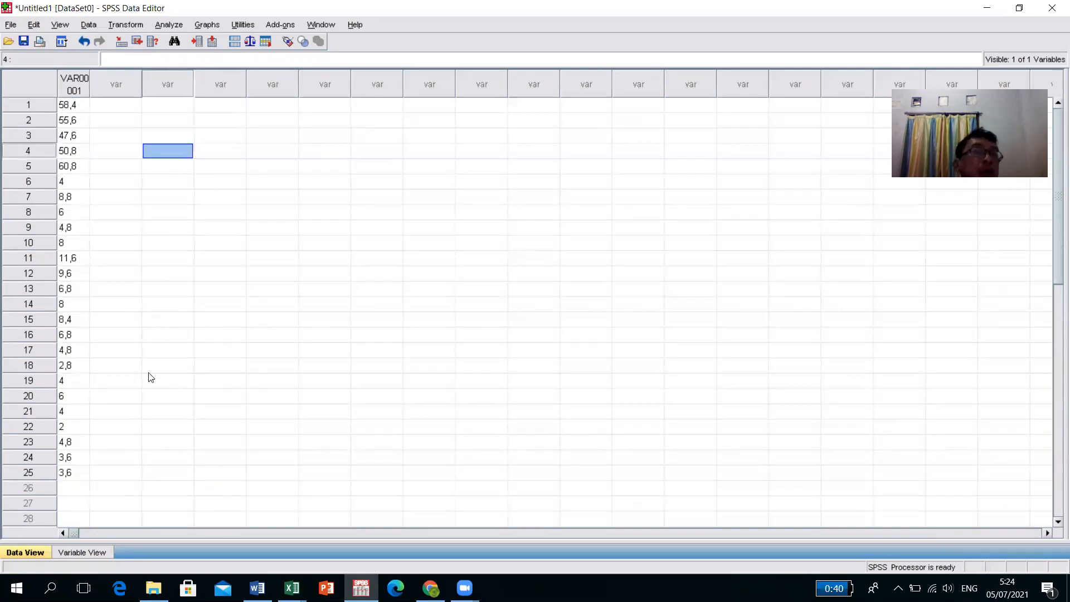
pyautogui.click(68, 444)
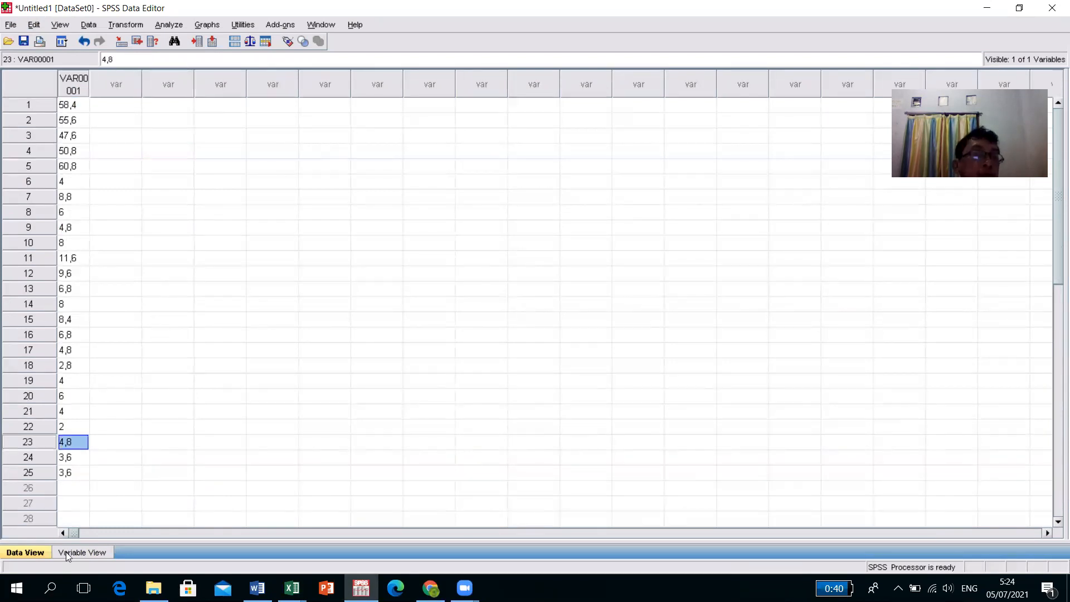
# Step: Enter group code 1 in row 1 of the second column and copy it into rows 2 to 5
pyautogui.click(102, 109)
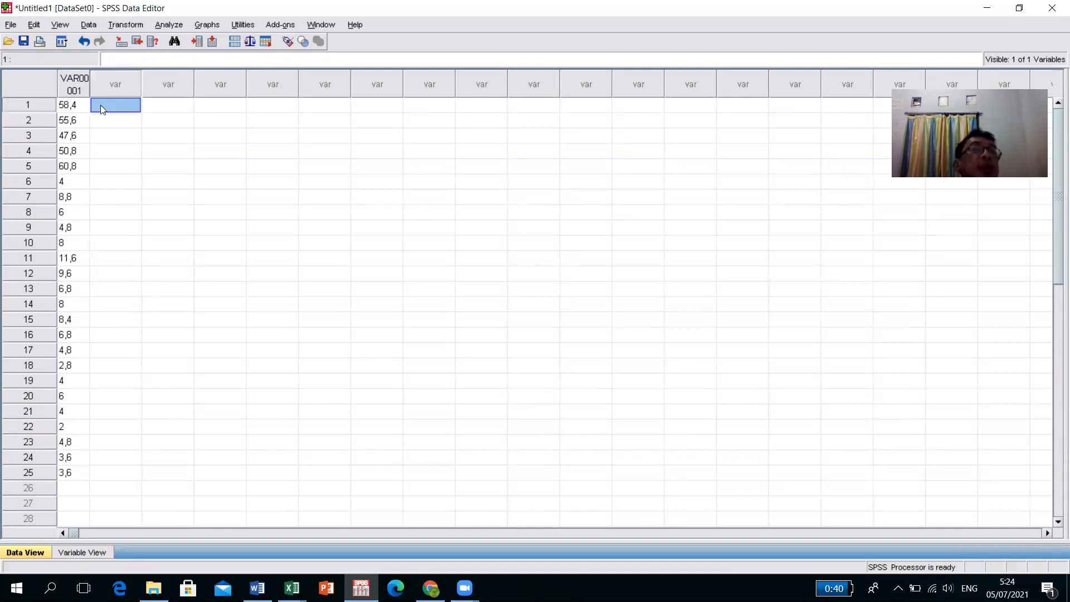
pyautogui.write('1')
pyautogui.click(151, 213)
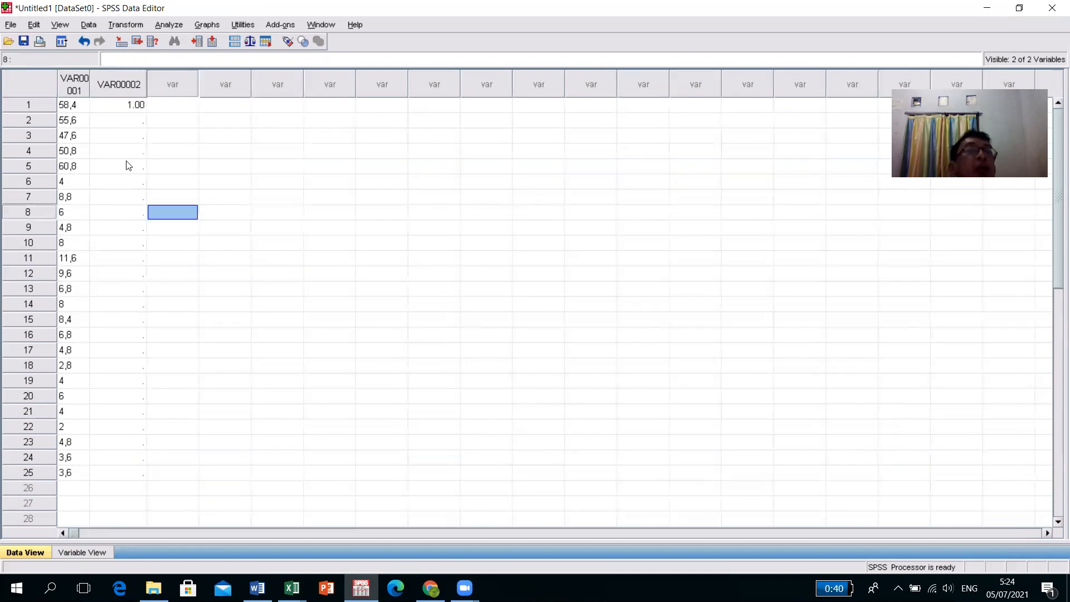
pyautogui.click(137, 109)
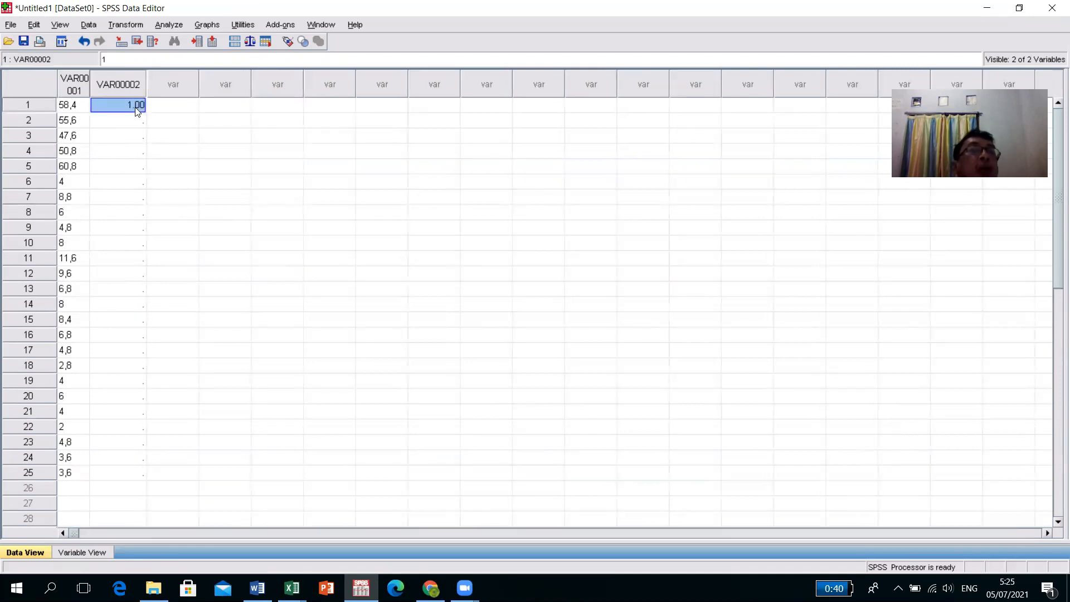
pyautogui.rightClick(136, 108)
pyautogui.click(149, 131)
pyautogui.click(133, 120)
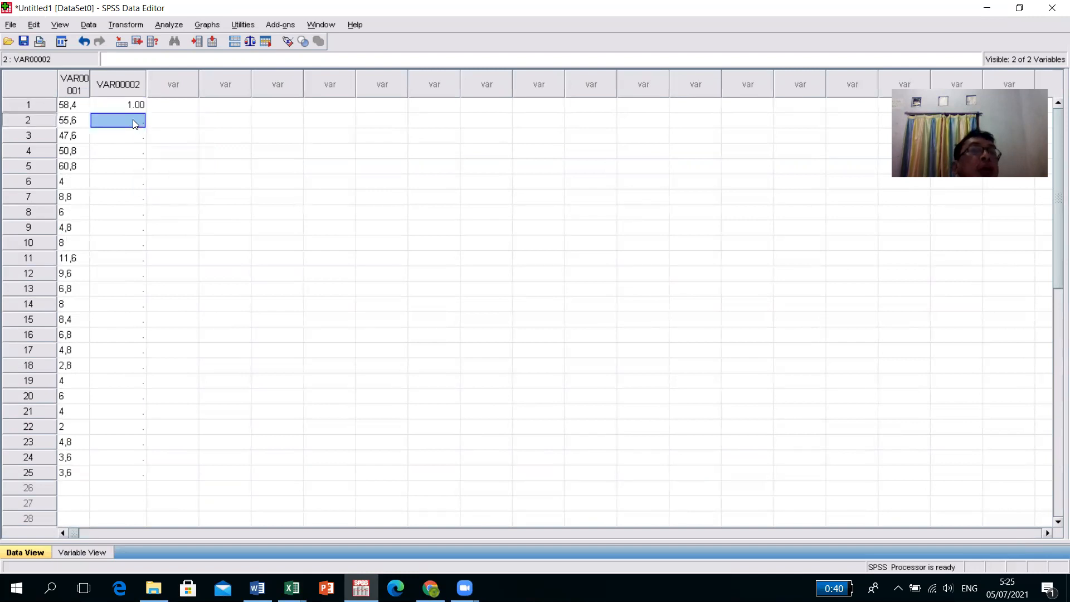
pyautogui.moveTo(133, 119); pyautogui.dragTo(126, 162)
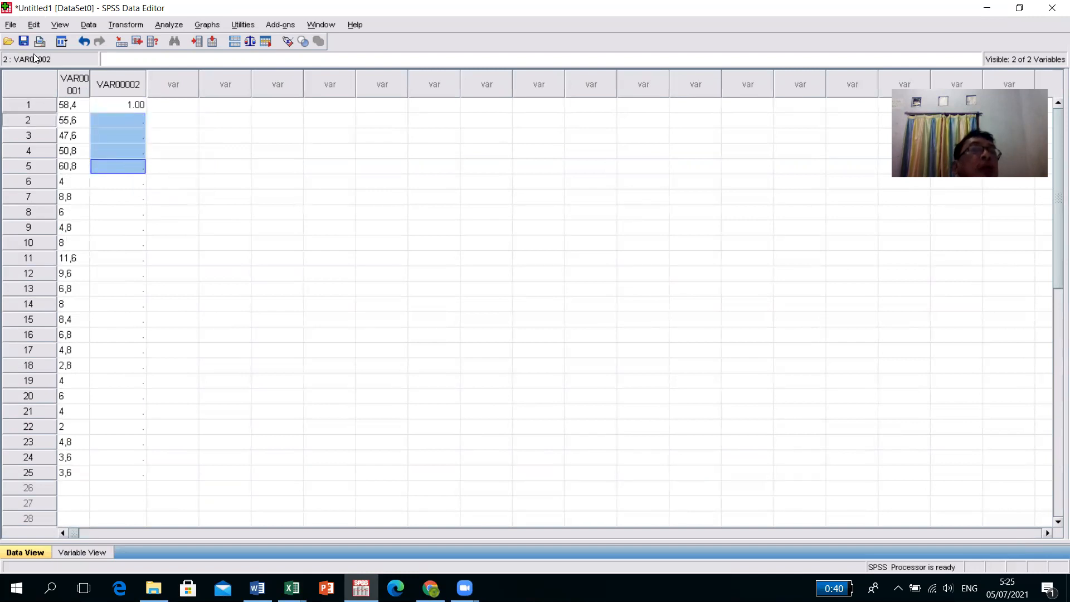
pyautogui.click(33, 24)
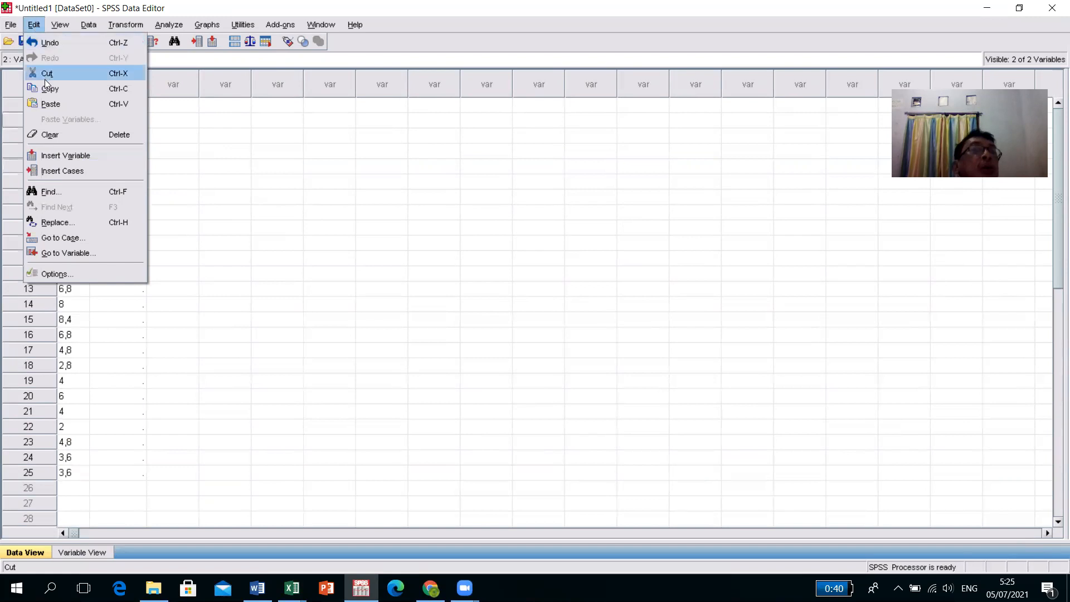
pyautogui.click(49, 104)
# Step: Enter group code 2 in row 6 of the second column and copy it into rows 7 to 10
pyautogui.click(130, 197)
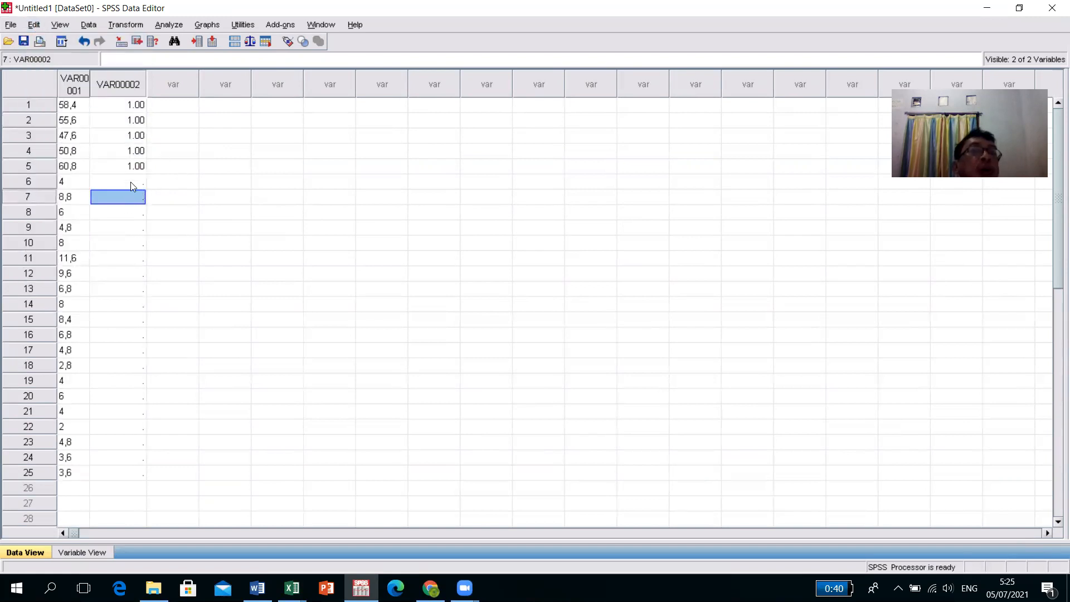
pyautogui.click(131, 181)
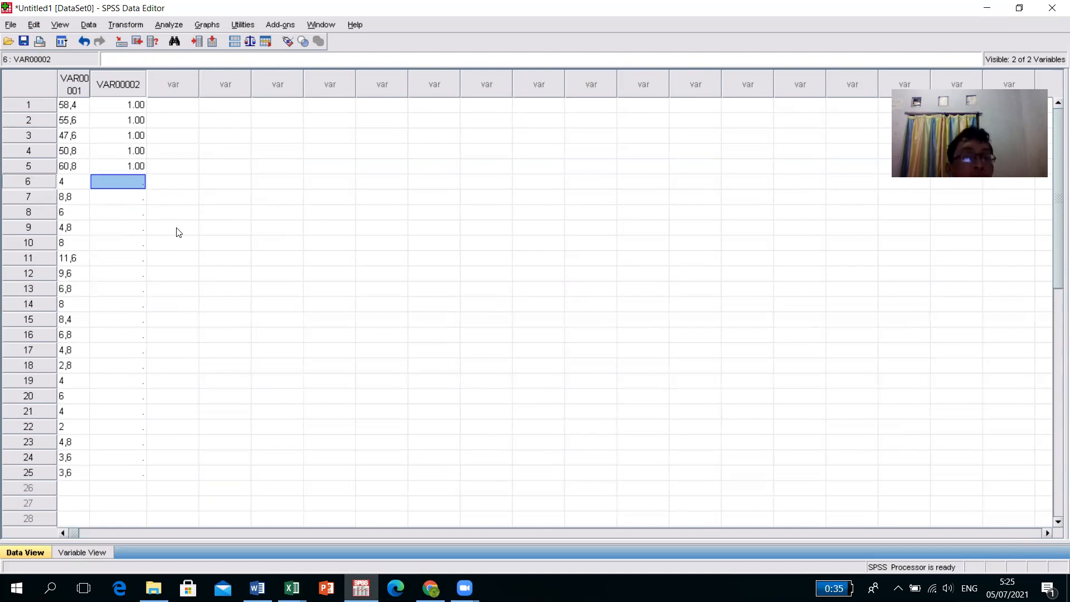
pyautogui.write('2')
pyautogui.click(179, 243)
pyautogui.click(130, 182)
pyautogui.rightClick(131, 182)
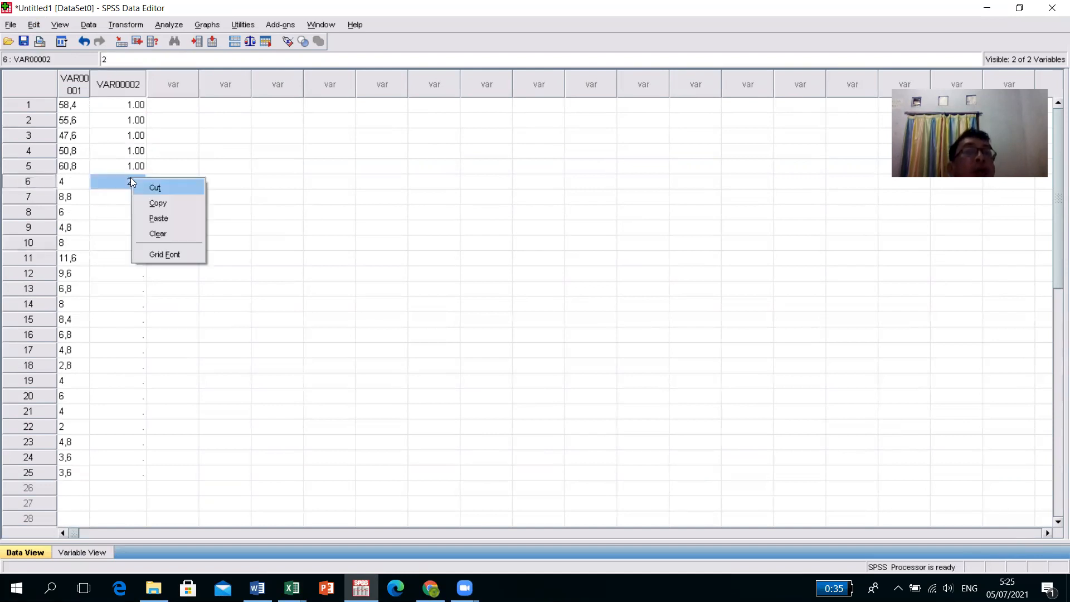
pyautogui.click(143, 197)
pyautogui.click(133, 200)
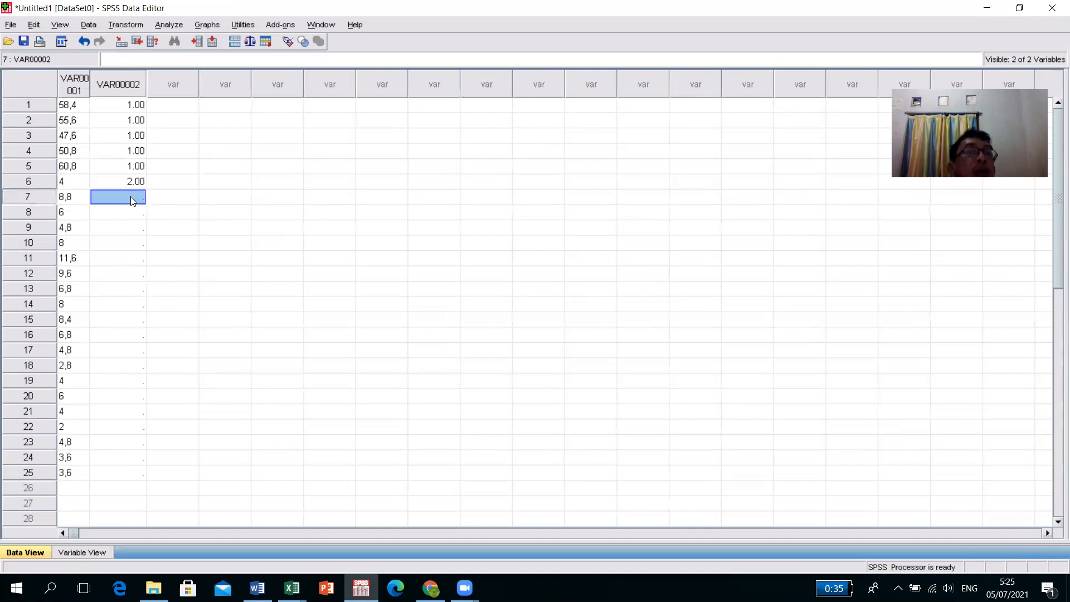
pyautogui.moveTo(130, 196); pyautogui.dragTo(124, 239)
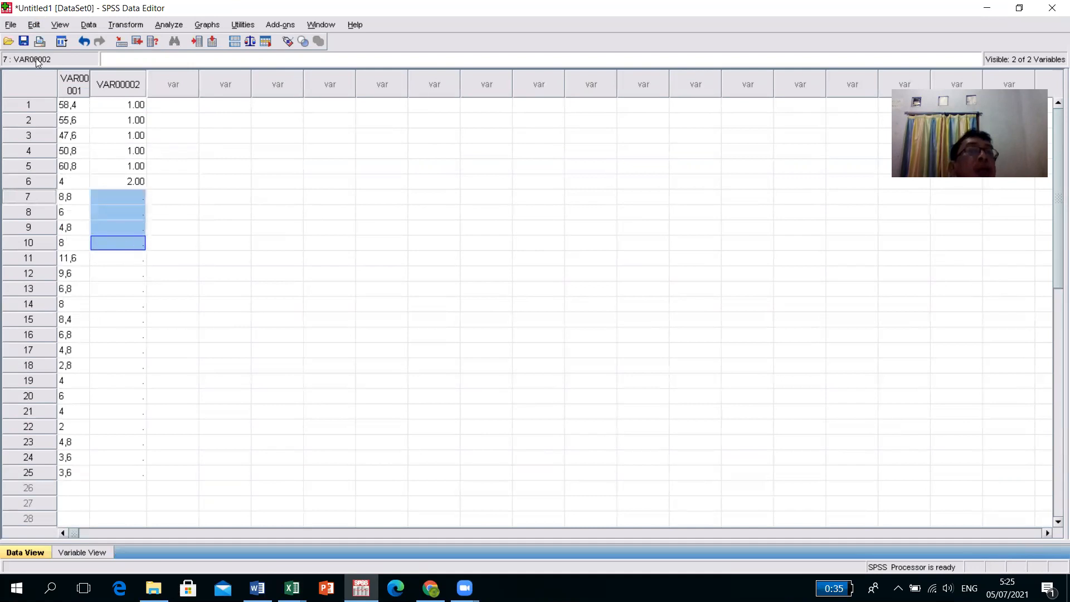
pyautogui.click(33, 25)
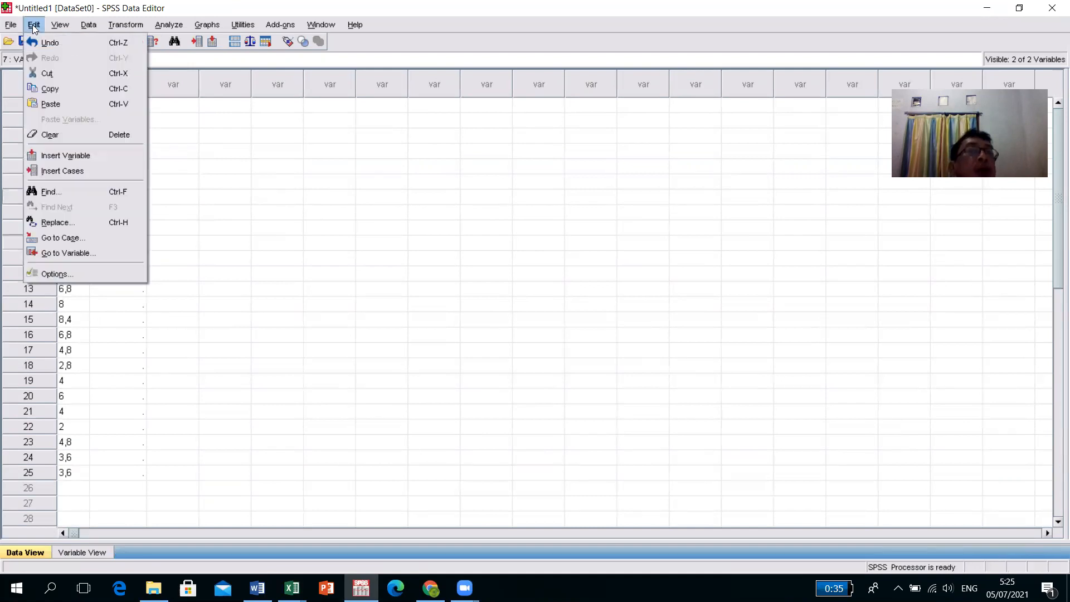
pyautogui.click(46, 105)
pyautogui.click(232, 245)
# Step: Enter group code 3 in row 11 of the second column and copy it into rows 12 to 15
pyautogui.click(125, 260)
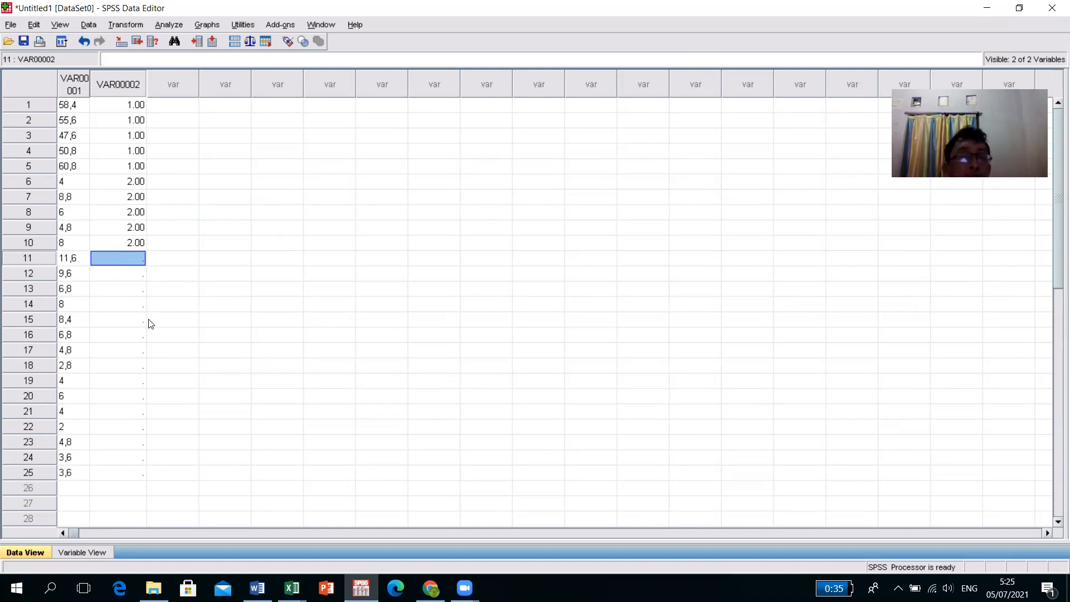
pyautogui.write('3')
pyautogui.click(136, 290)
pyautogui.click(134, 257)
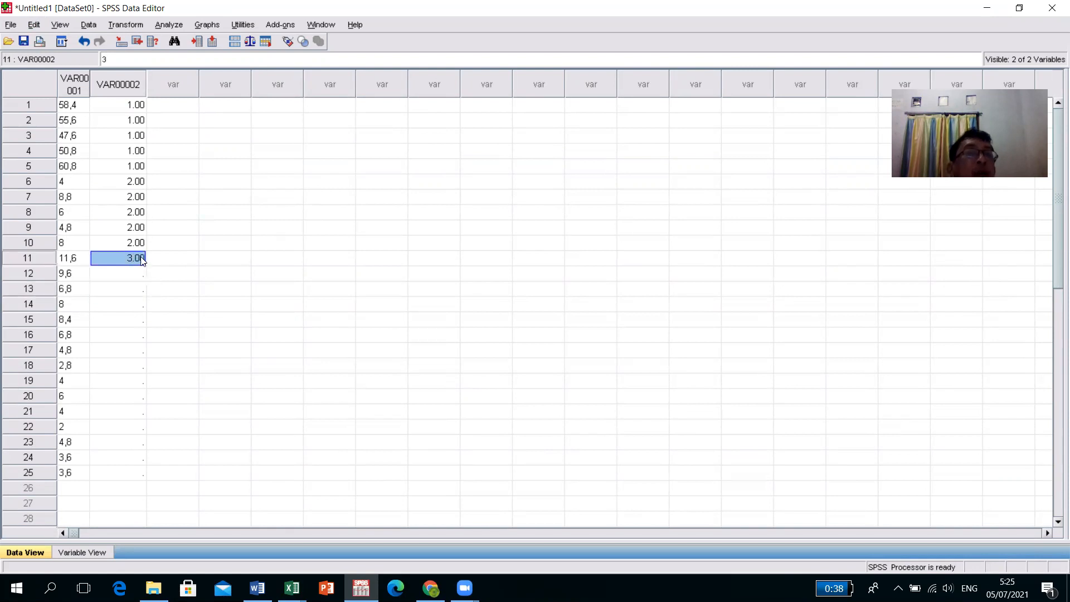
pyautogui.rightClick(139, 259)
pyautogui.click(150, 277)
pyautogui.click(134, 273)
pyautogui.keyDown('shift'); pyautogui.click(125, 319); pyautogui.keyUp('shift')
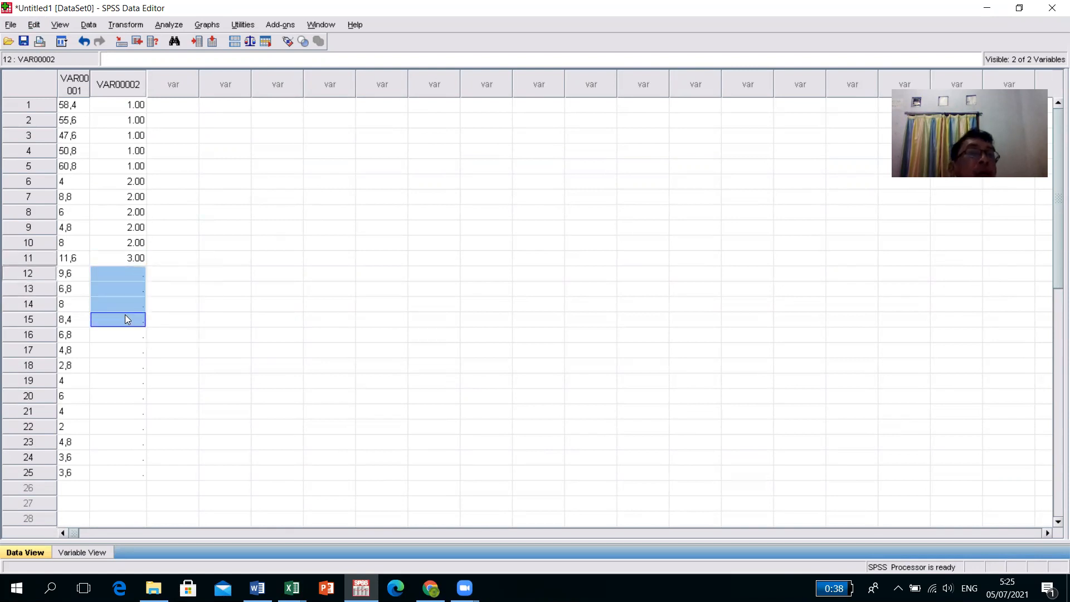
pyautogui.click(33, 25)
pyautogui.click(45, 103)
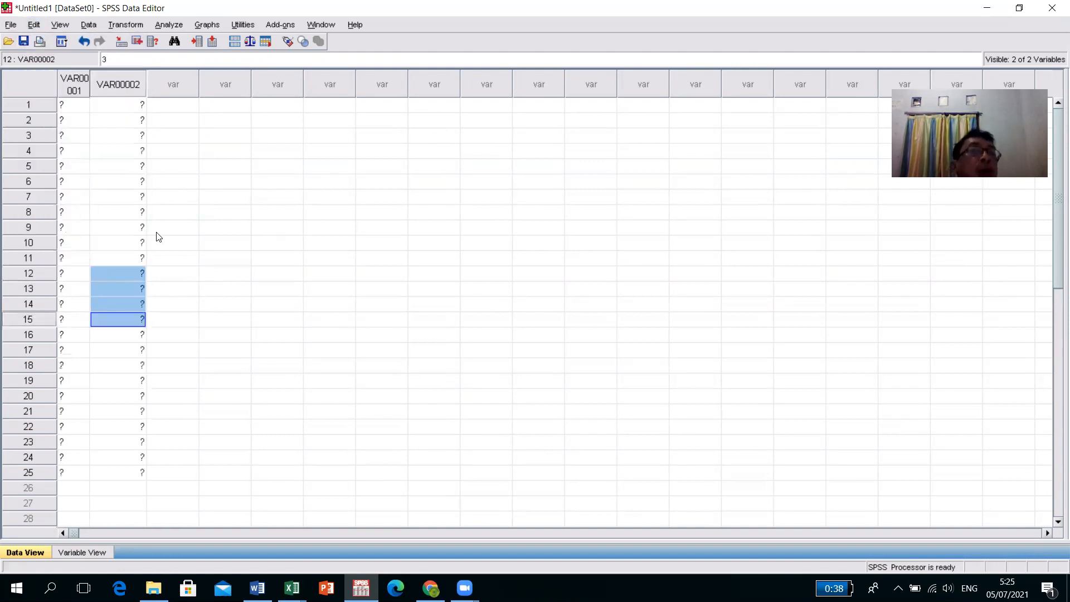
pyautogui.click(255, 320)
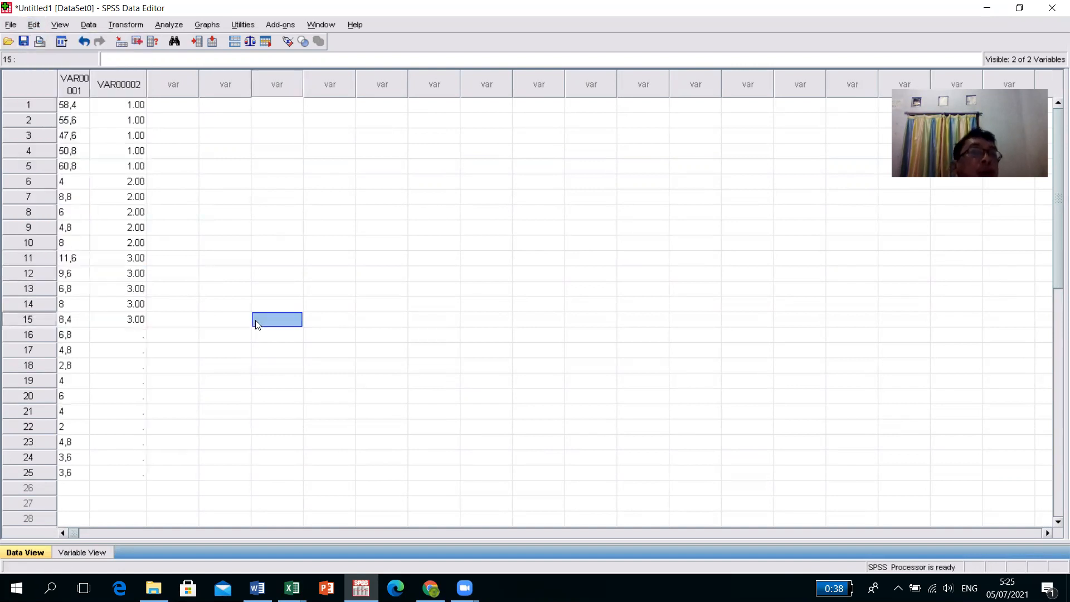
# Step: Enter group code 4 in row 16 of the second column and copy it into rows 17 to 20
pyautogui.click(131, 336)
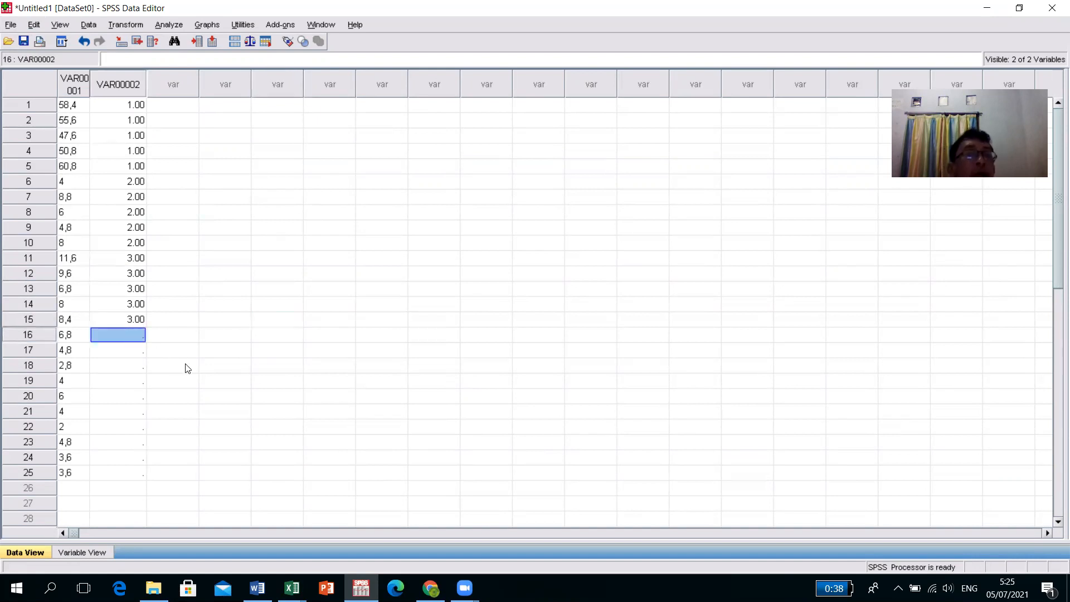
pyautogui.write('4')
pyautogui.click(187, 367)
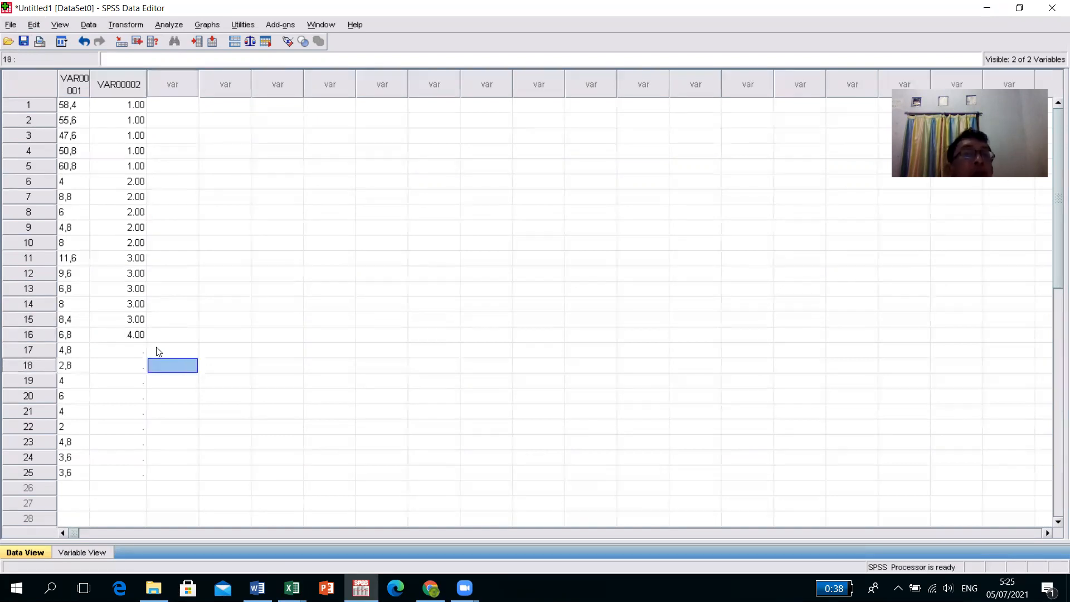
pyautogui.click(137, 336)
pyautogui.rightClick(138, 336)
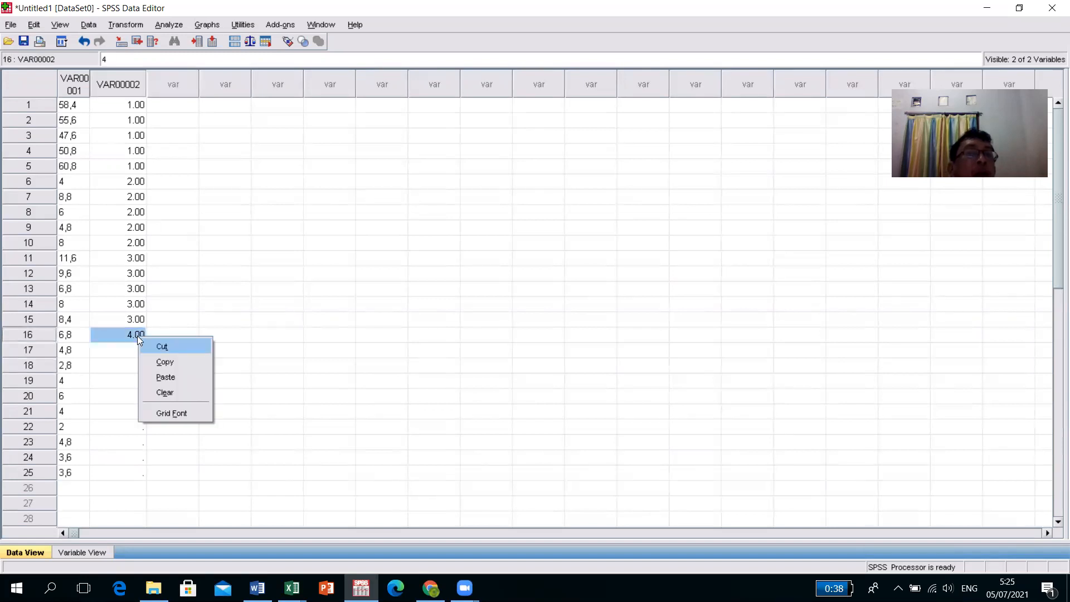
pyautogui.click(153, 360)
pyautogui.click(137, 349)
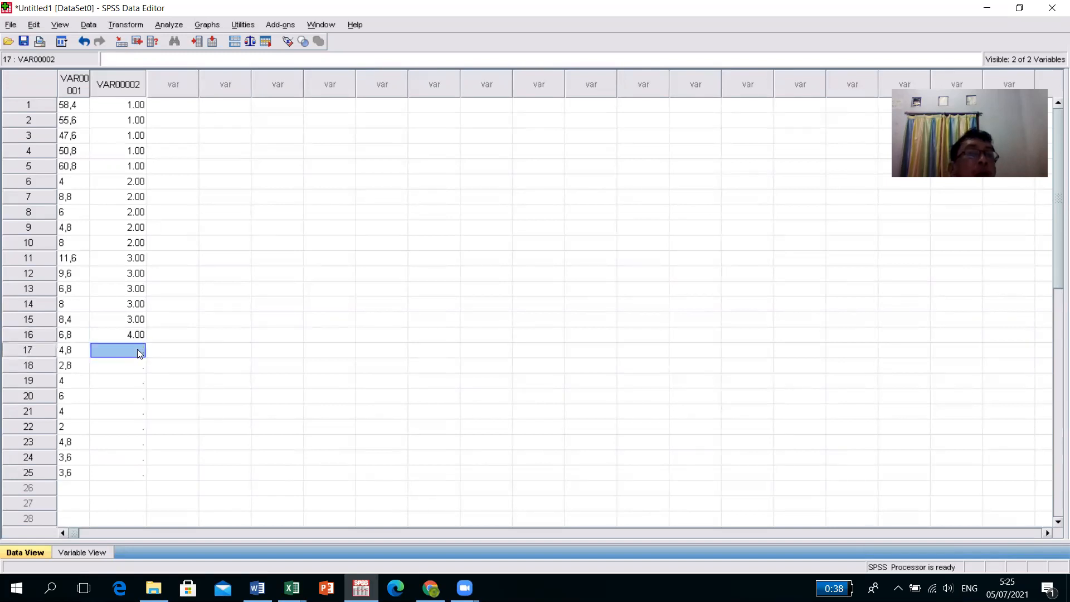
pyautogui.moveTo(137, 349); pyautogui.dragTo(133, 394)
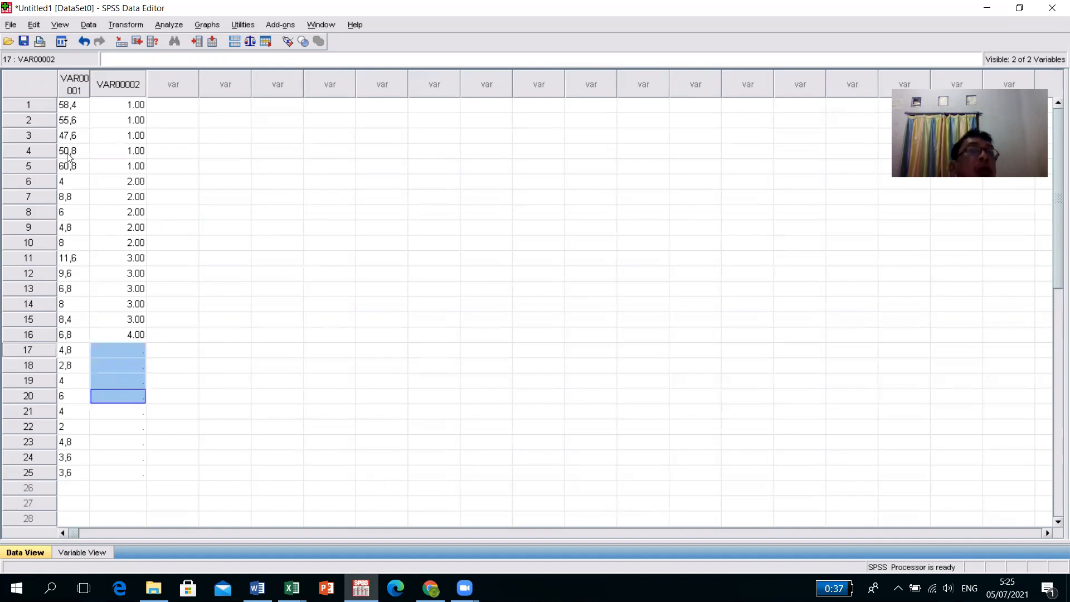
pyautogui.click(37, 25)
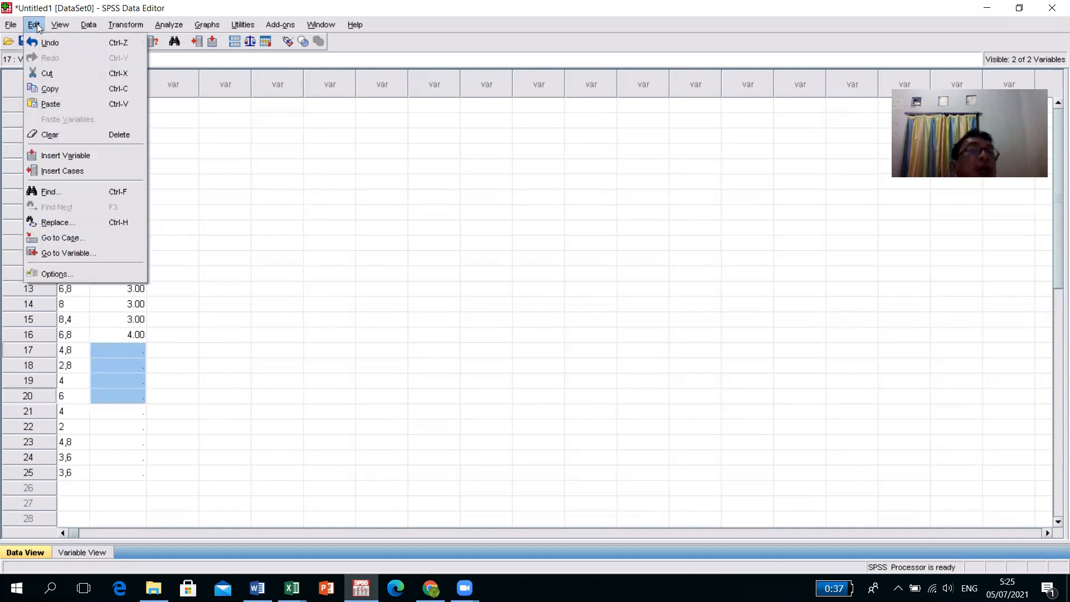
pyautogui.click(49, 106)
pyautogui.click(318, 347)
# Step: Enter group code 5 in row 21 of the second column and copy it into rows 22 to 25
pyautogui.click(142, 413)
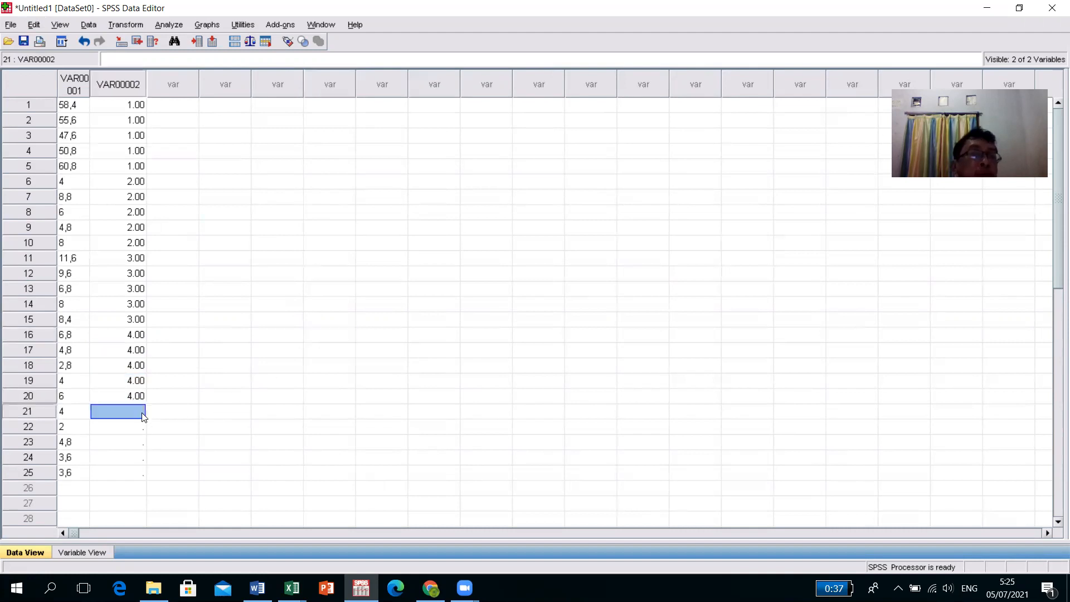
pyautogui.write('4')
pyautogui.click(170, 426)
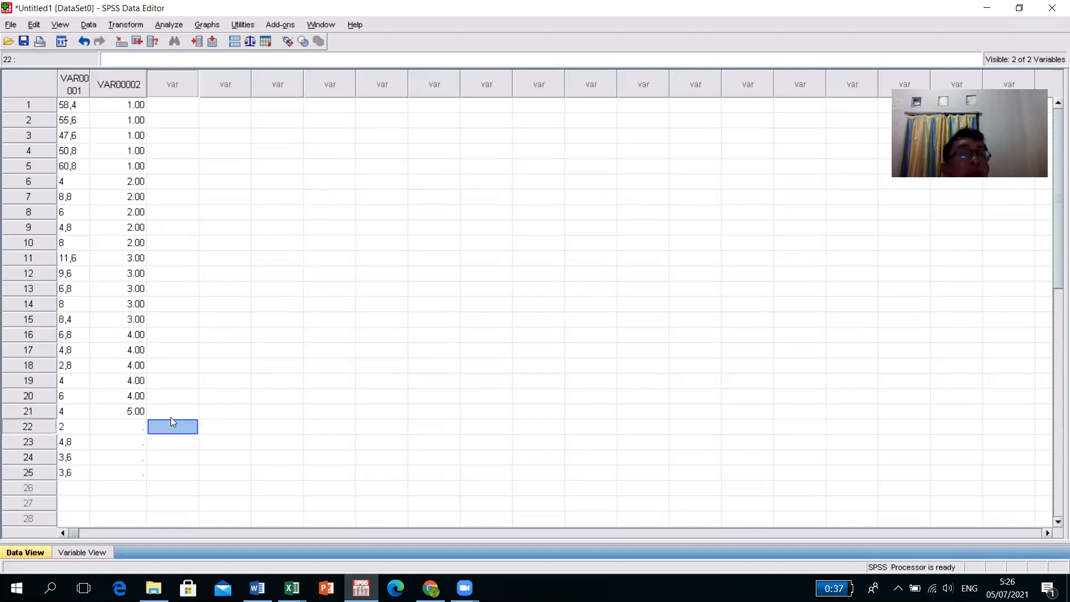
pyautogui.click(134, 411)
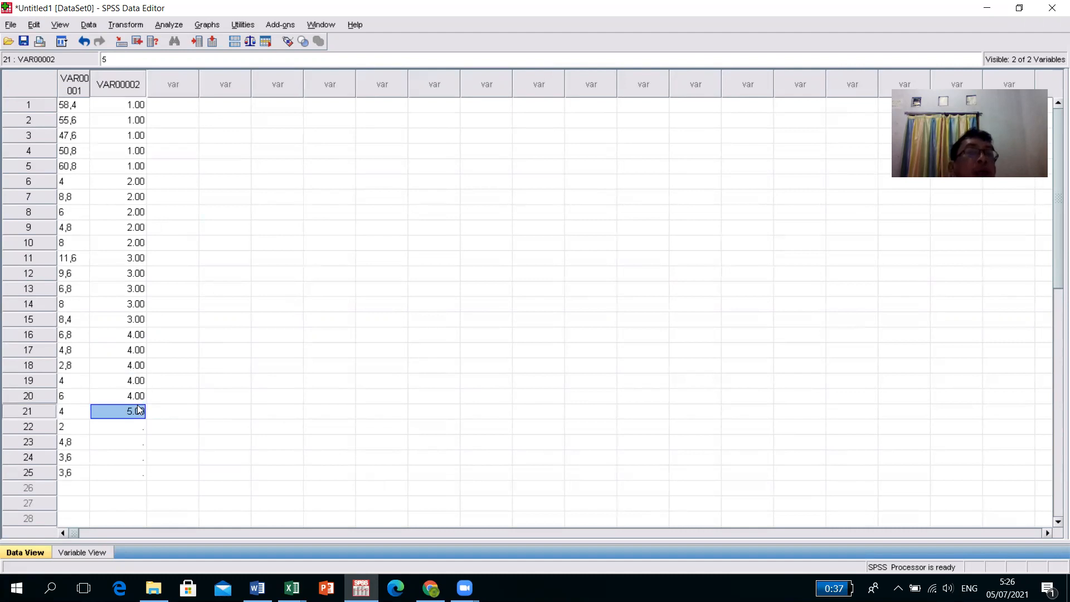
pyautogui.rightClick(137, 410)
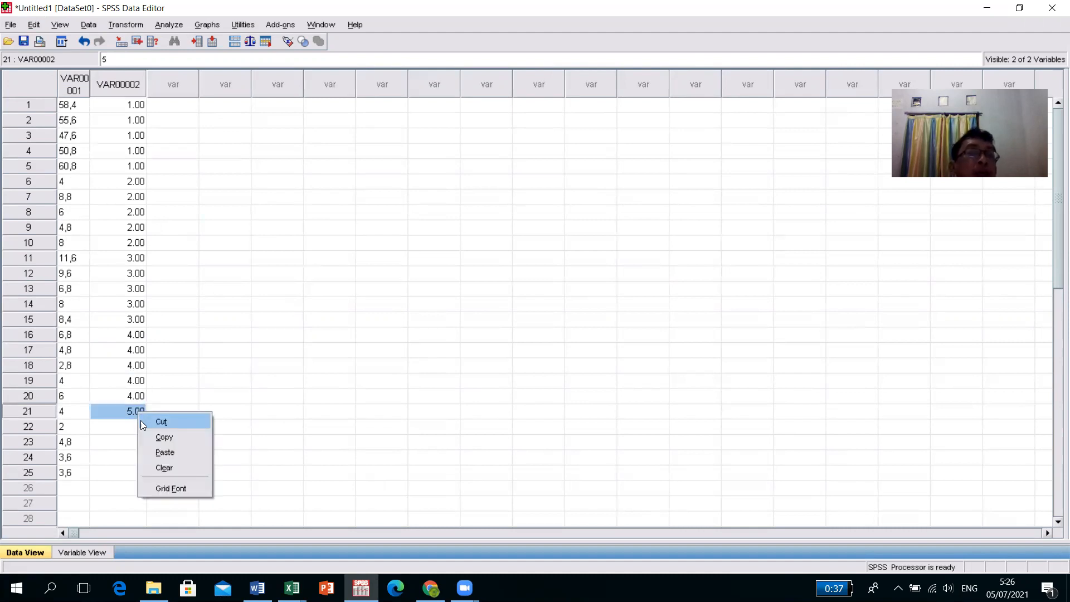
pyautogui.click(144, 434)
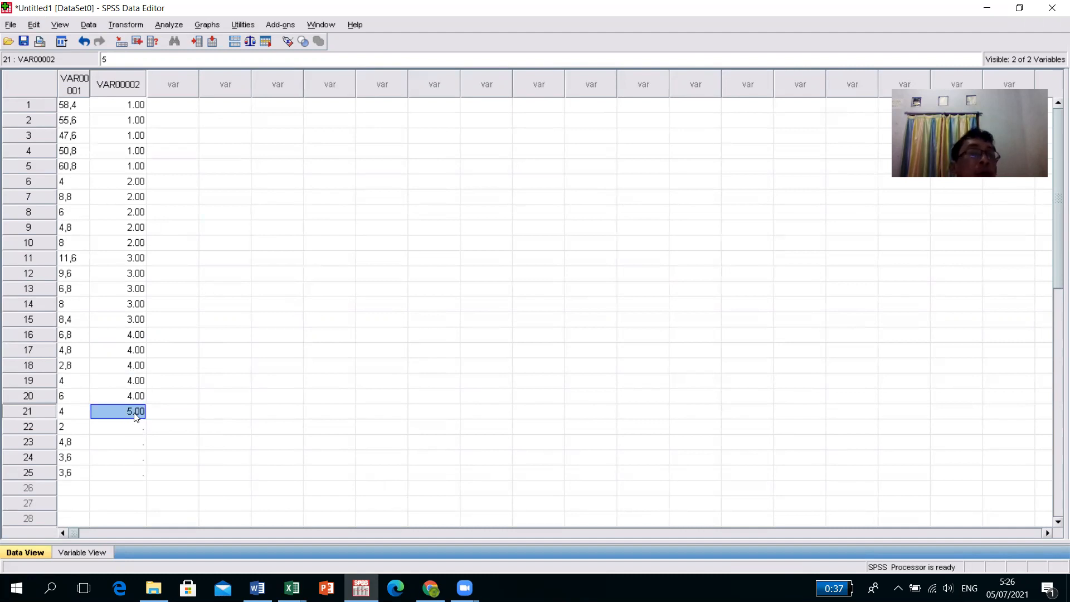
pyautogui.rightClick(135, 415)
pyautogui.click(147, 434)
pyautogui.moveTo(136, 429); pyautogui.dragTo(136, 469)
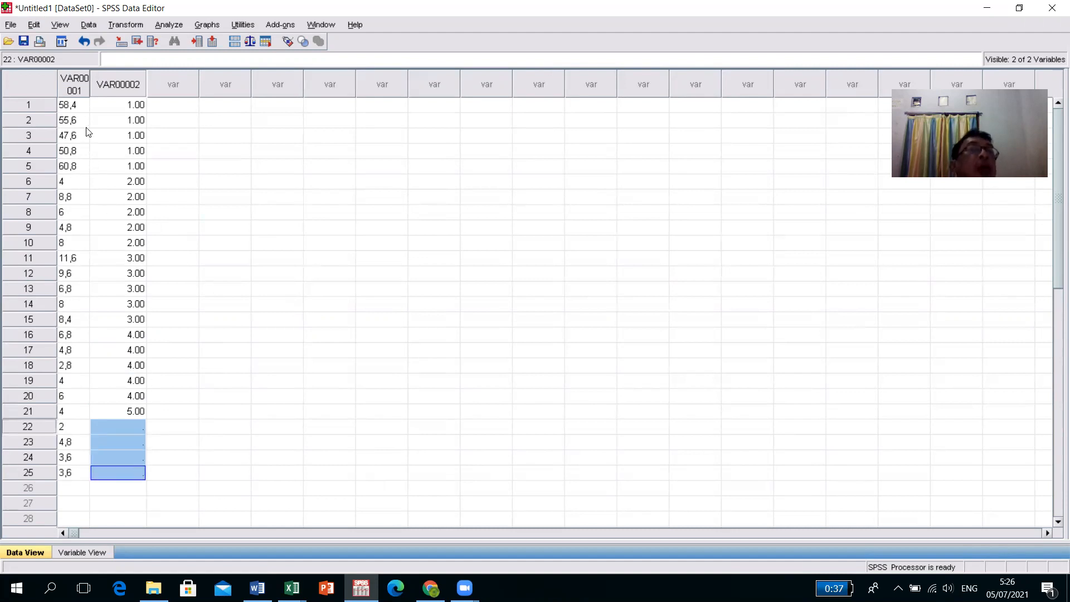
pyautogui.click(34, 24)
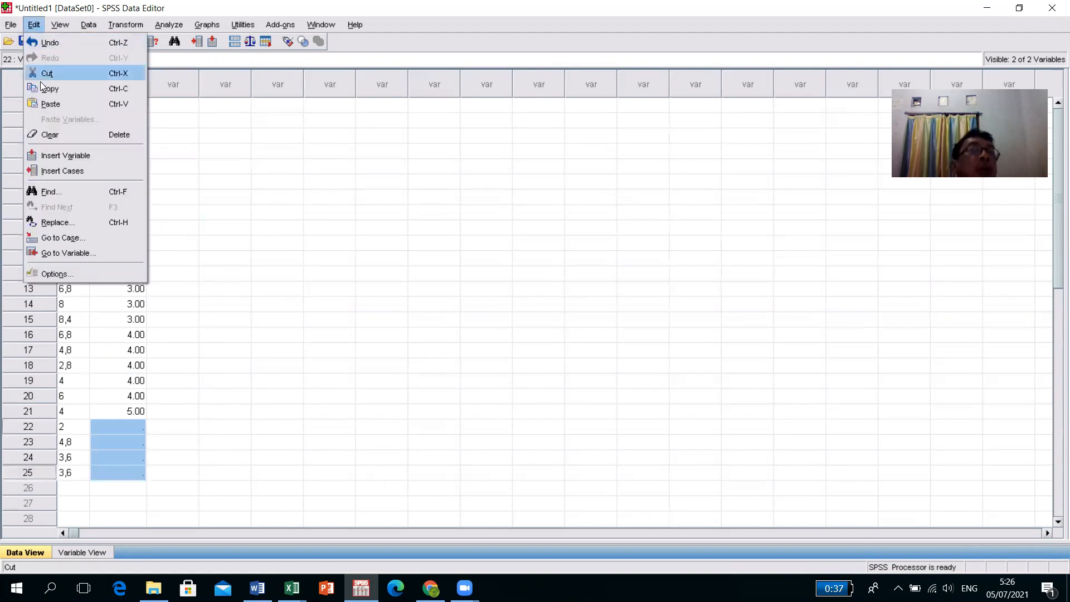
pyautogui.click(50, 103)
pyautogui.click(277, 319)
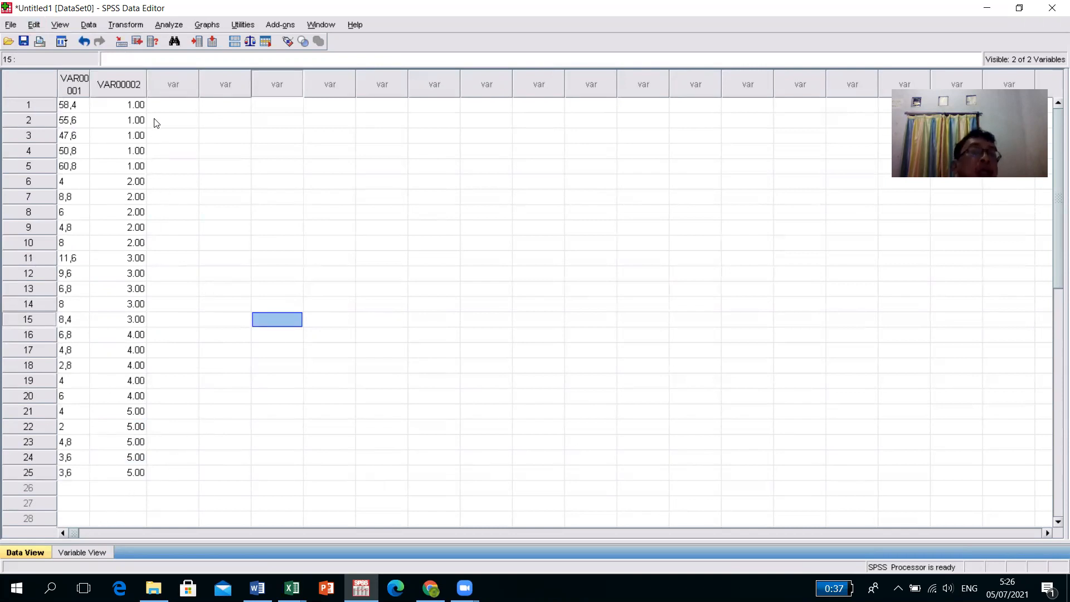
# Step: In the variable definitions, change the first variable's type to Numeric and set the second variable's decimals to 0
pyautogui.click(97, 549)
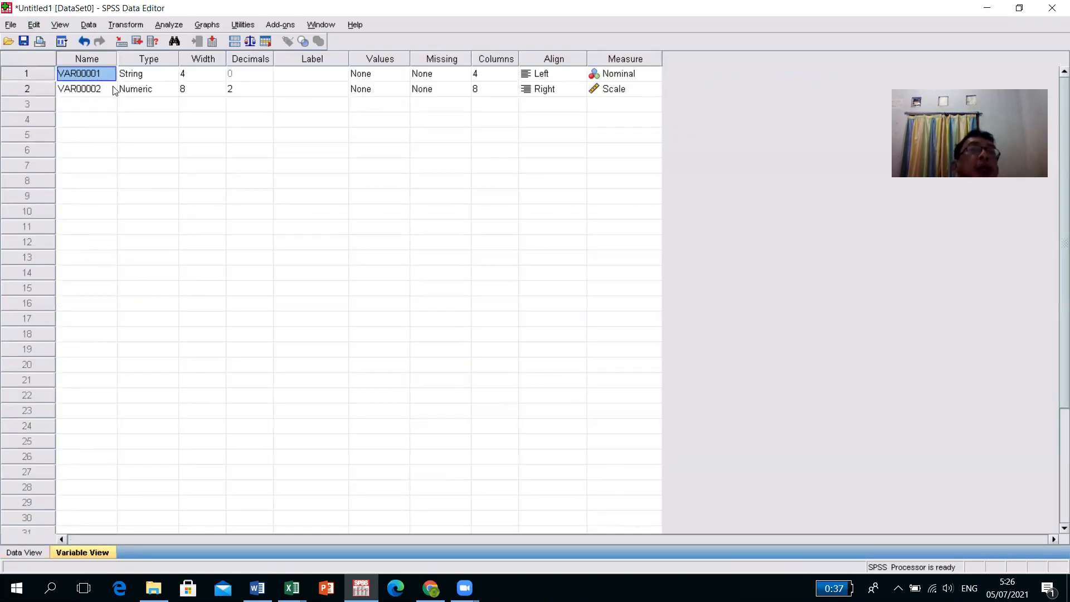
pyautogui.click(134, 76)
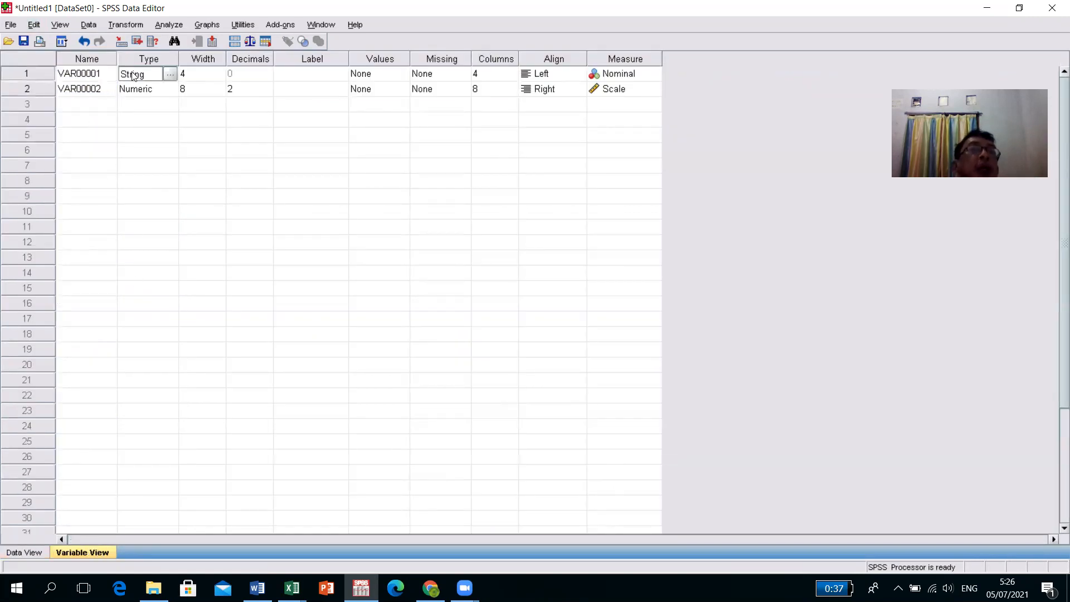
pyautogui.click(170, 74)
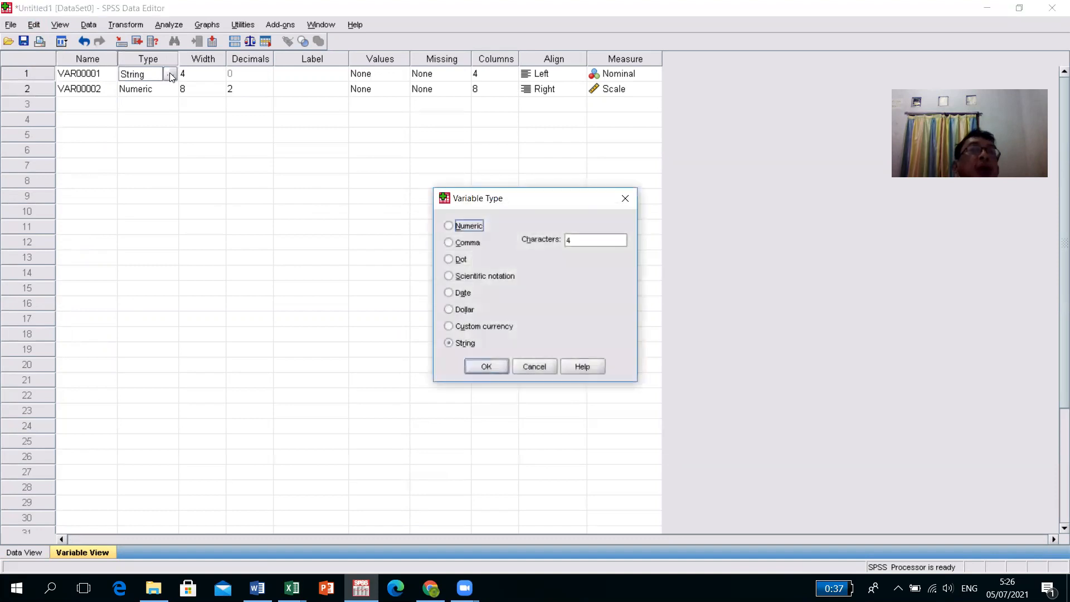
pyautogui.click(450, 225)
pyautogui.click(487, 367)
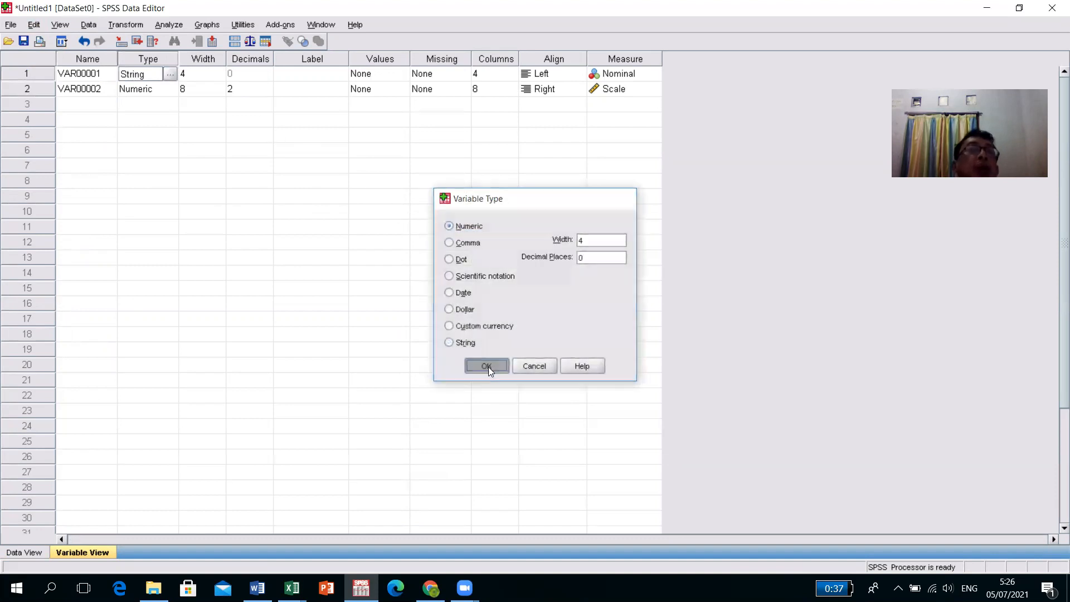
pyautogui.click(286, 247)
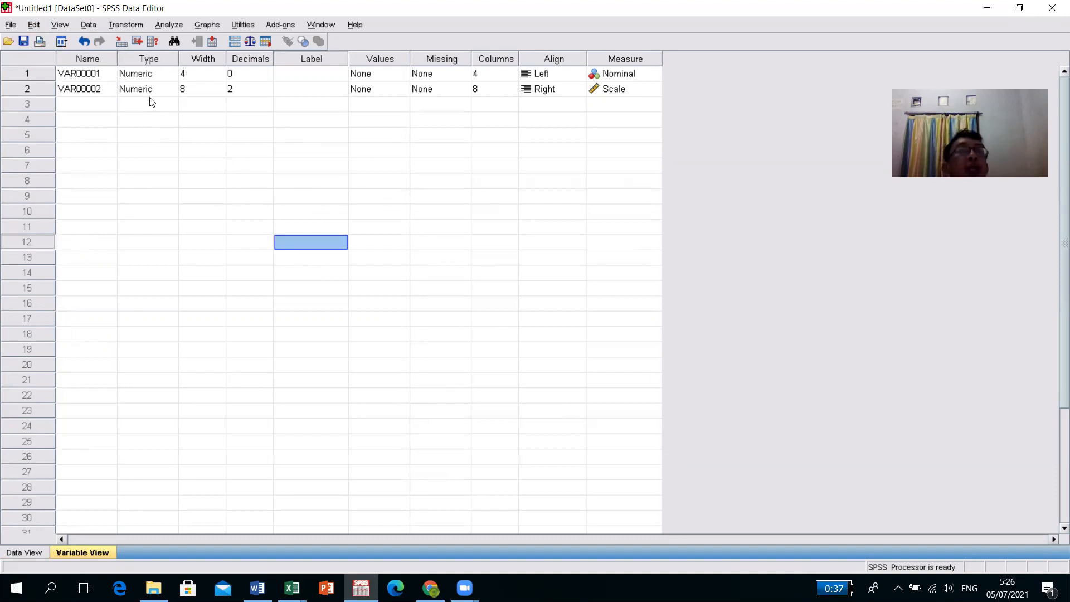
pyautogui.click(251, 90)
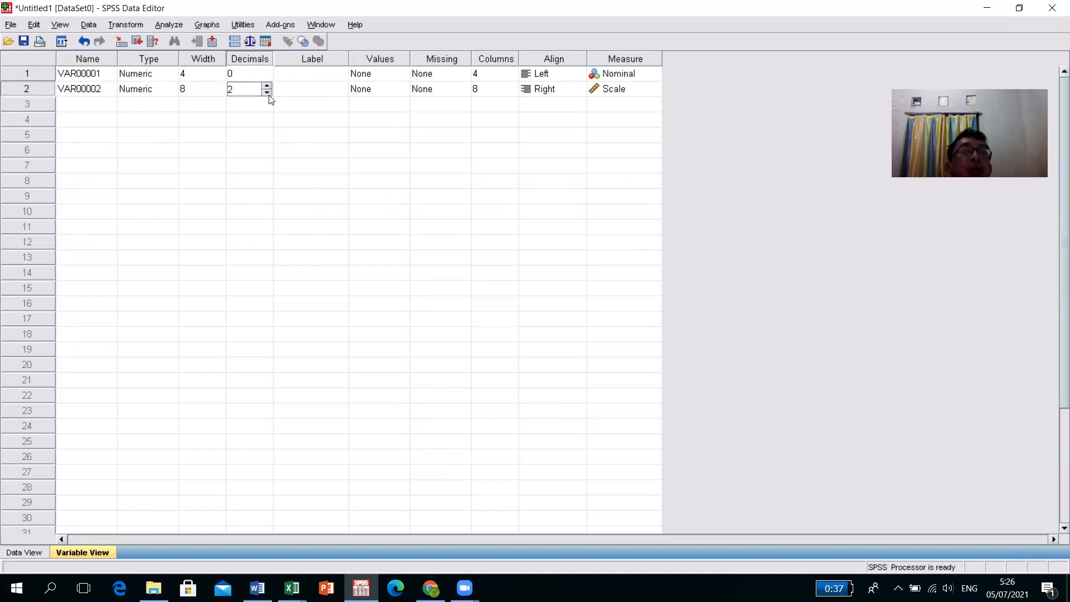
pyautogui.click(263, 151)
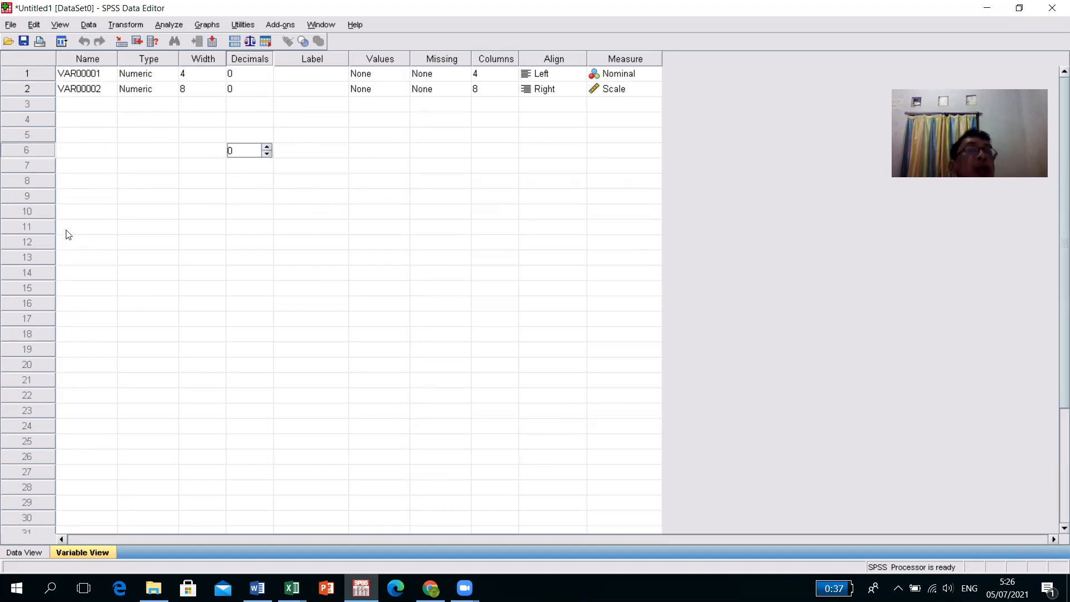
# Step: Rename the first variable as ratageliat and give it the label "rata-rata geliat"
pyautogui.click(83, 75)
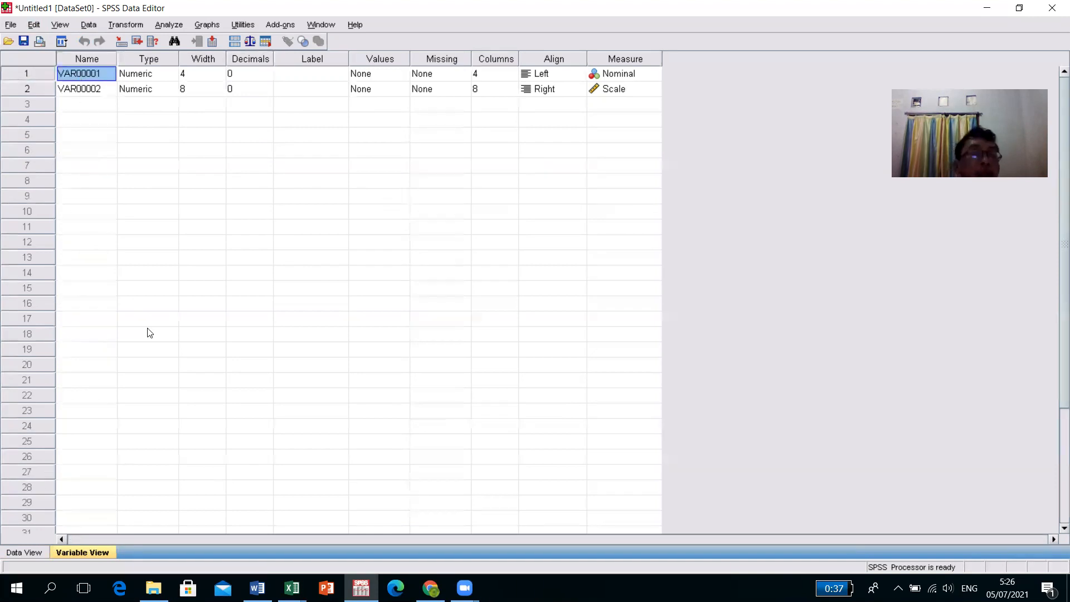
pyautogui.write('rata')
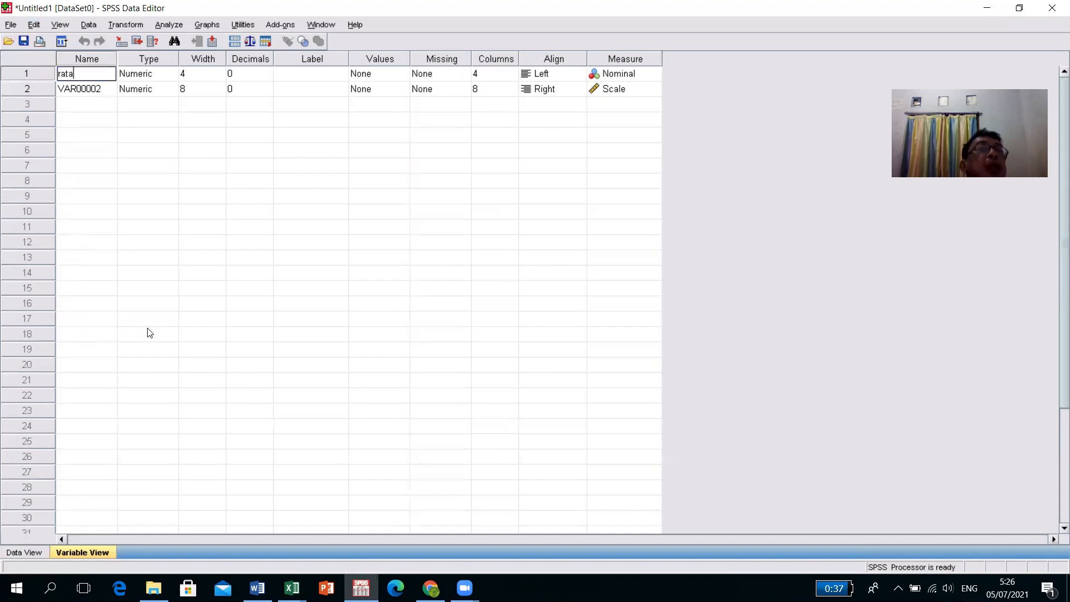
pyautogui.write('geliat')
pyautogui.click(186, 215)
pyautogui.click(311, 74)
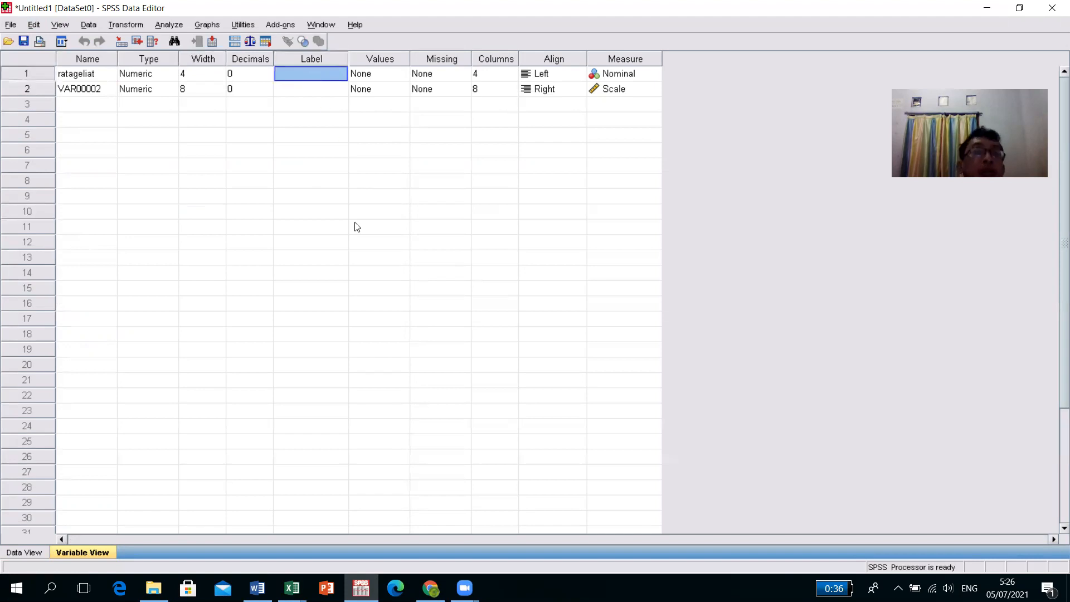
pyautogui.write('rata')
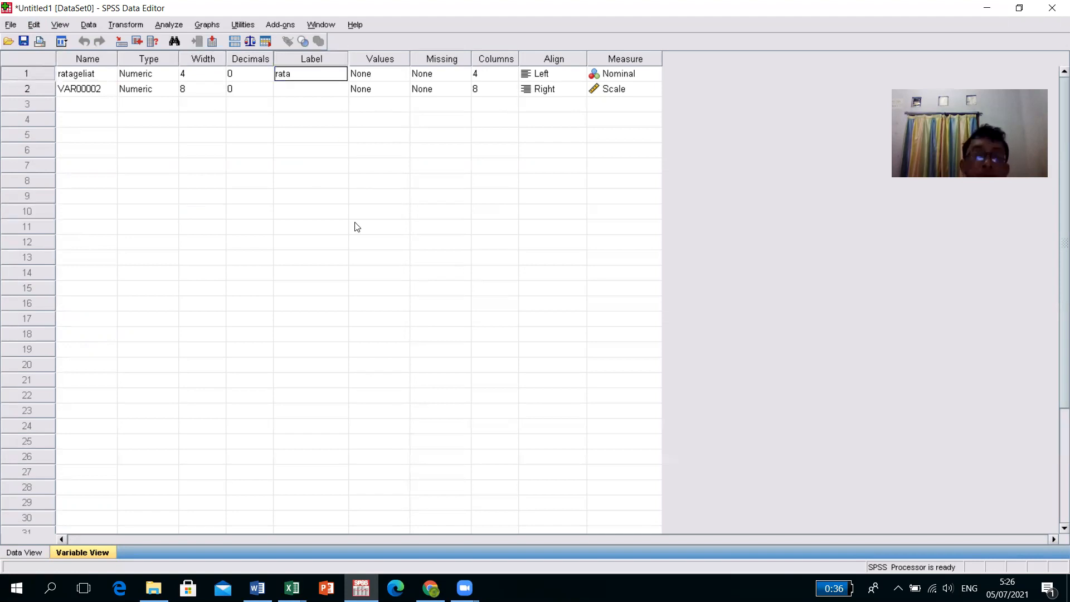
pyautogui.write('-rata geliat')
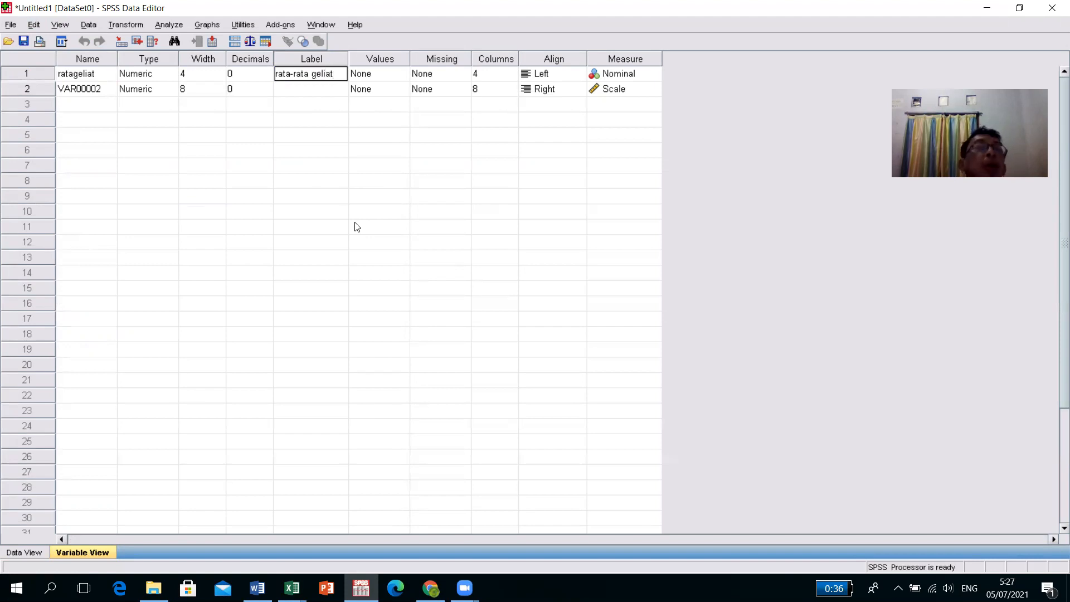
pyautogui.click(355, 227)
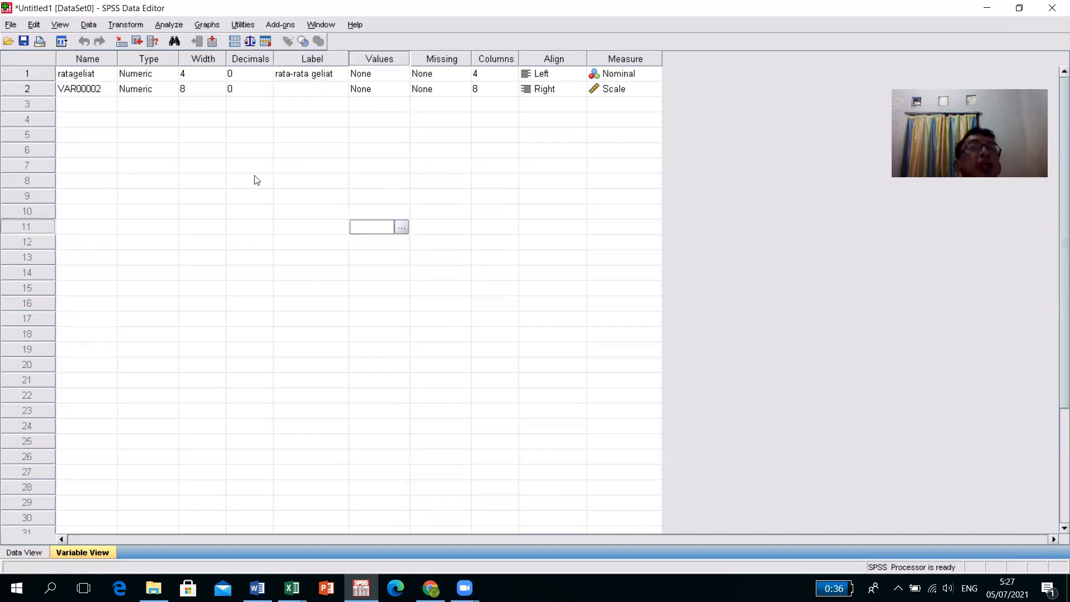
# Step: Rename the second variable as kelompok, label it "kelompok", and return to the data values
pyautogui.click(95, 94)
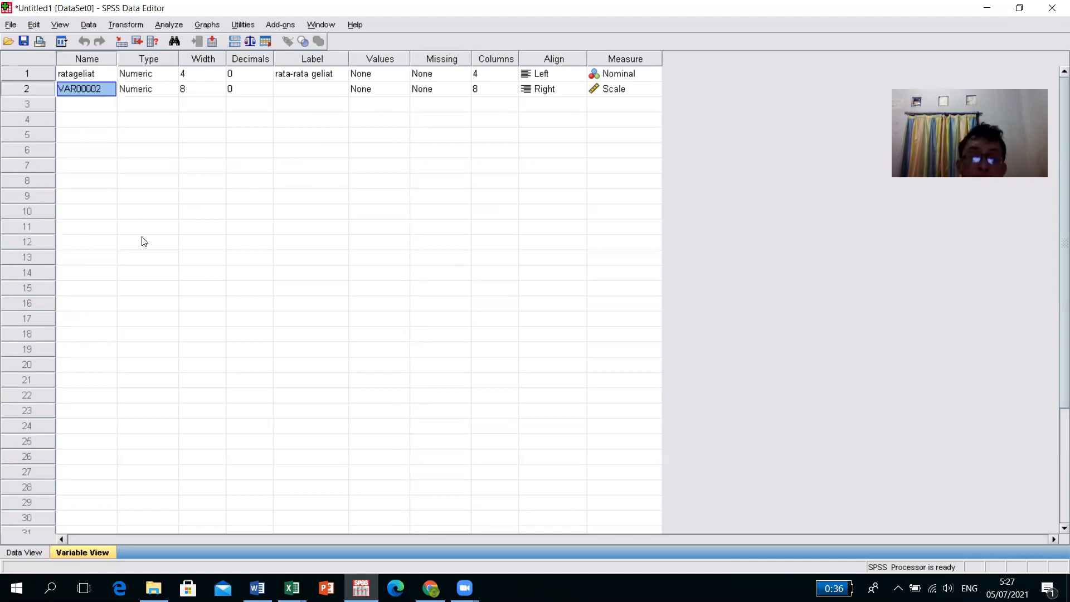
pyautogui.write('kelompok')
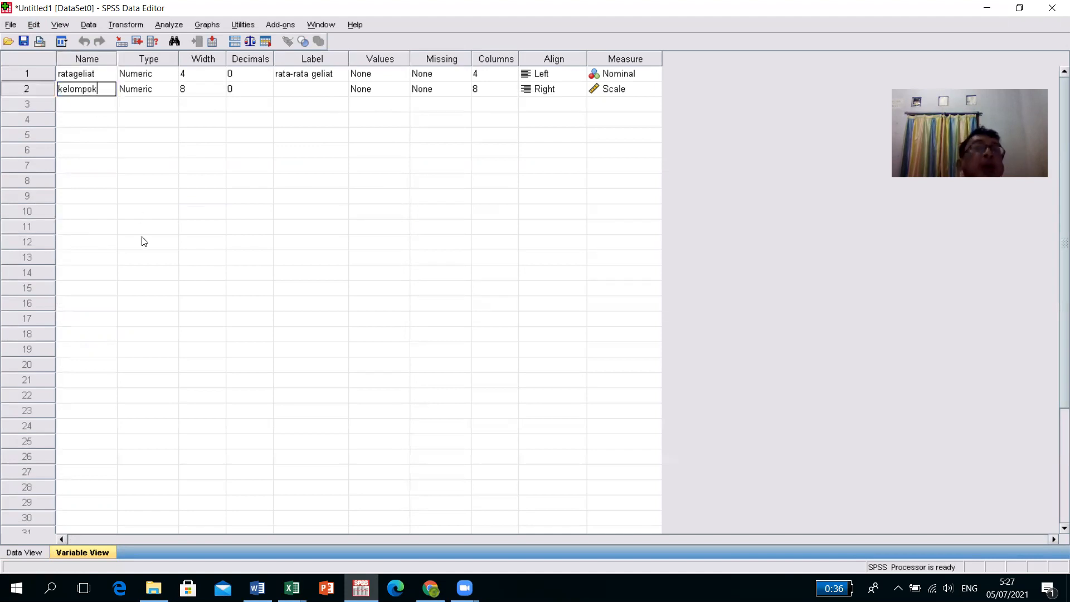
pyautogui.click(258, 212)
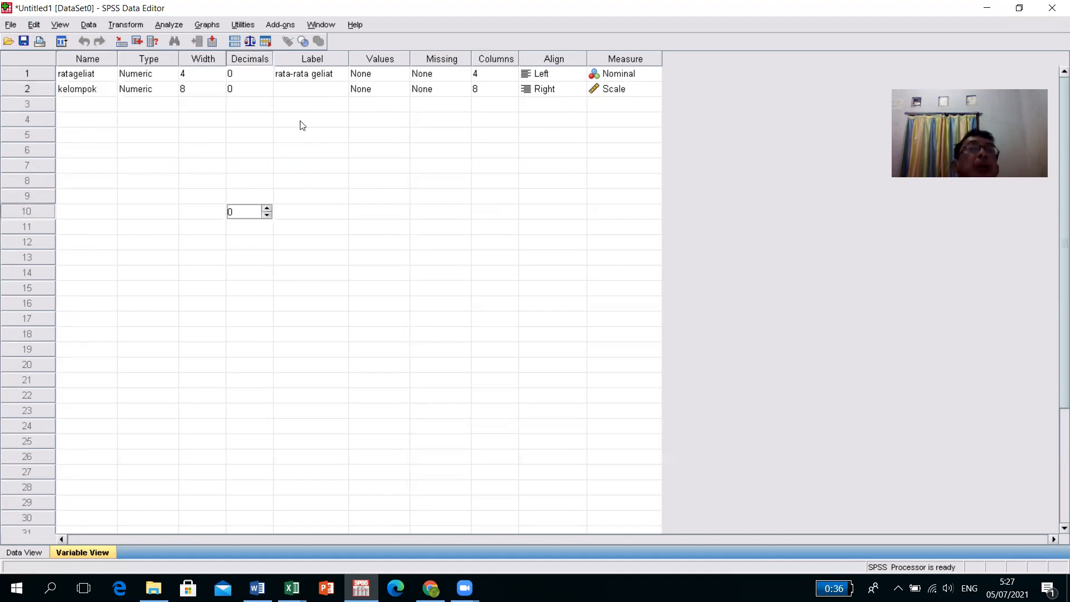
pyautogui.click(309, 88)
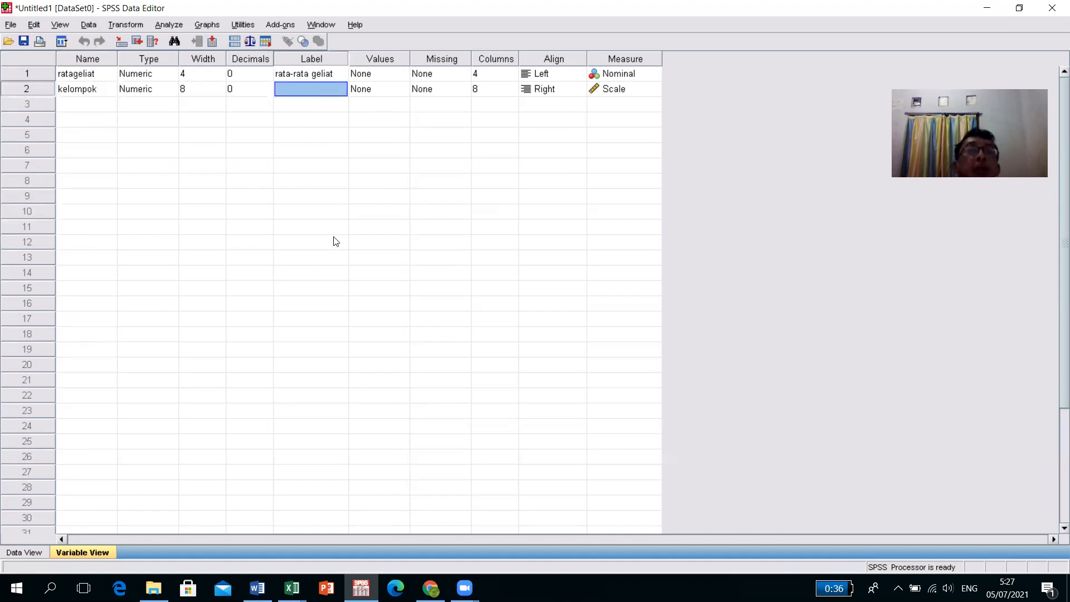
pyautogui.write('kelom')
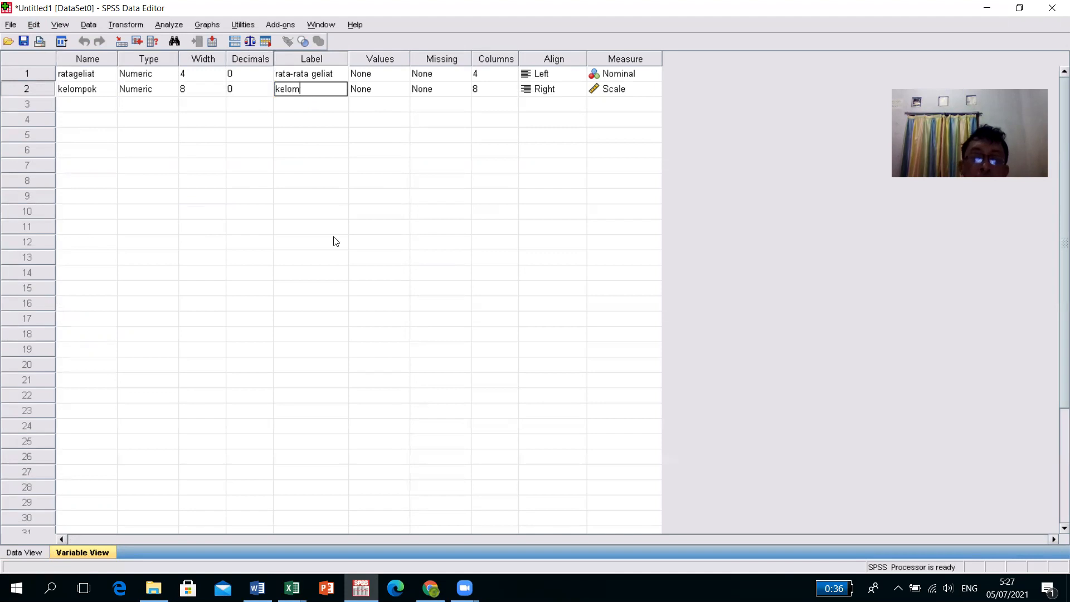
pyautogui.write('pok')
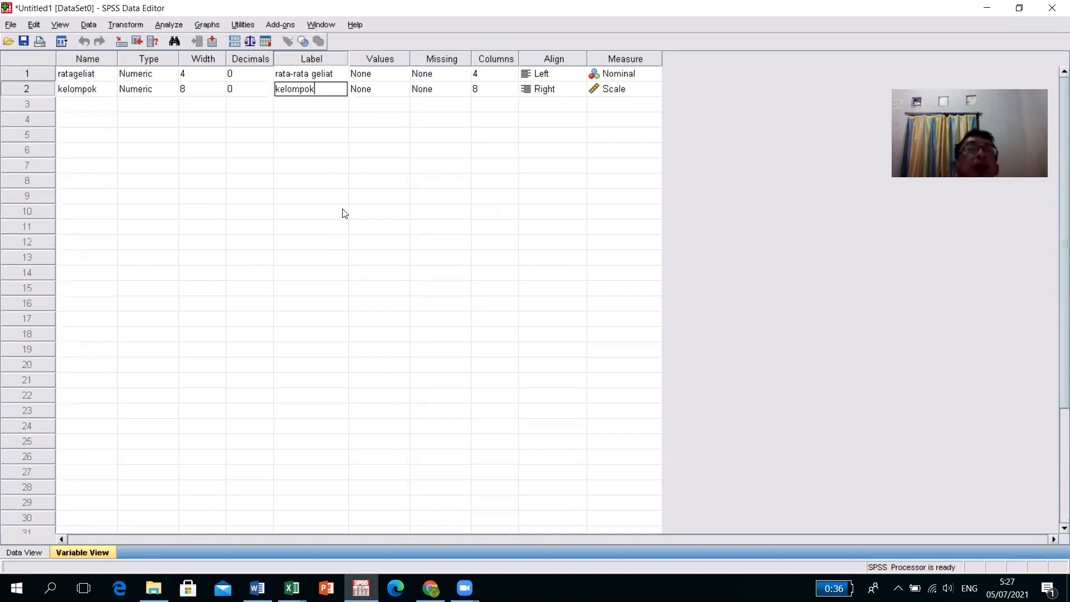
pyautogui.click(342, 212)
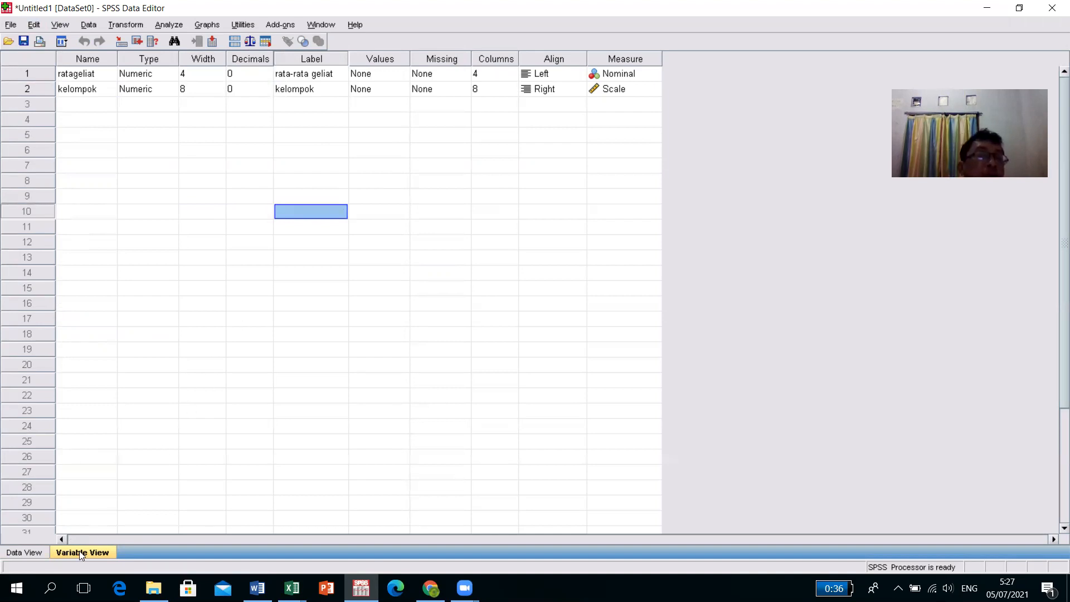
pyautogui.click(25, 552)
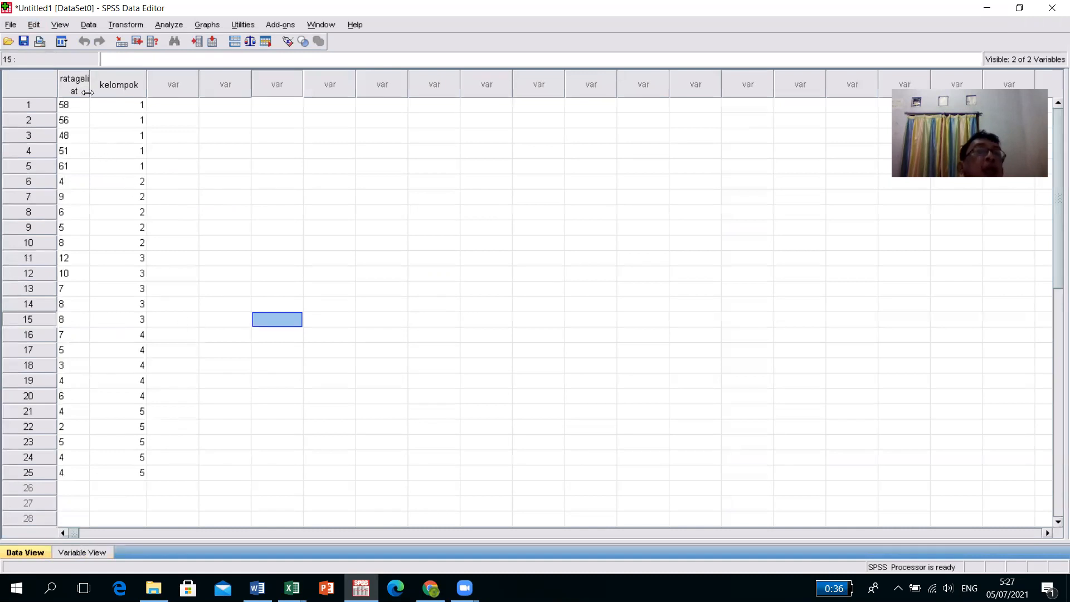
# Step: Widen the ratageliat column until its full name fits on one line
pyautogui.moveTo(93, 83); pyautogui.dragTo(102, 78)
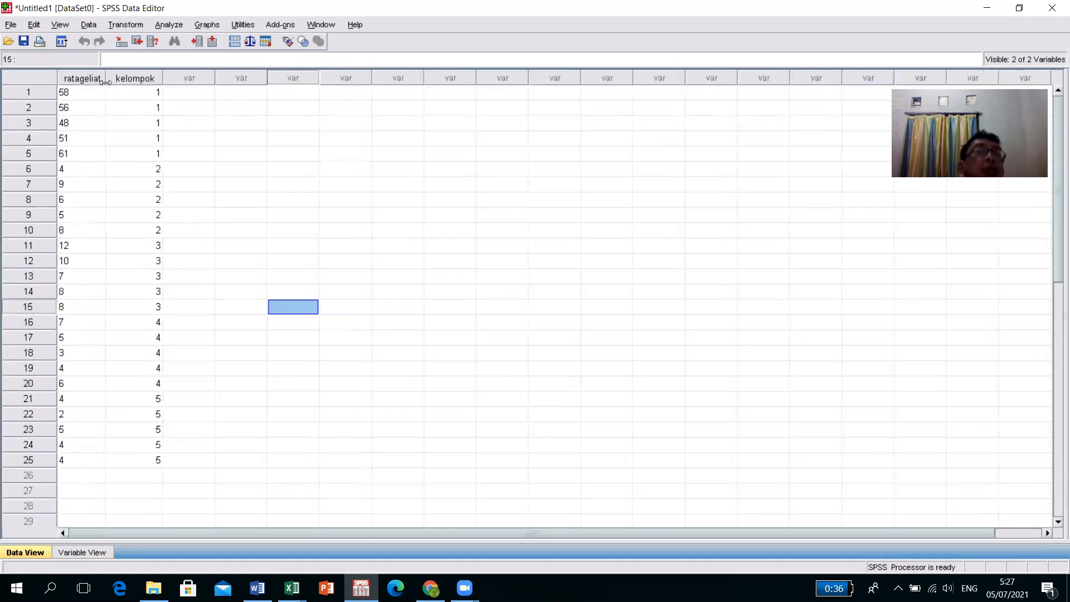
pyautogui.click(101, 138)
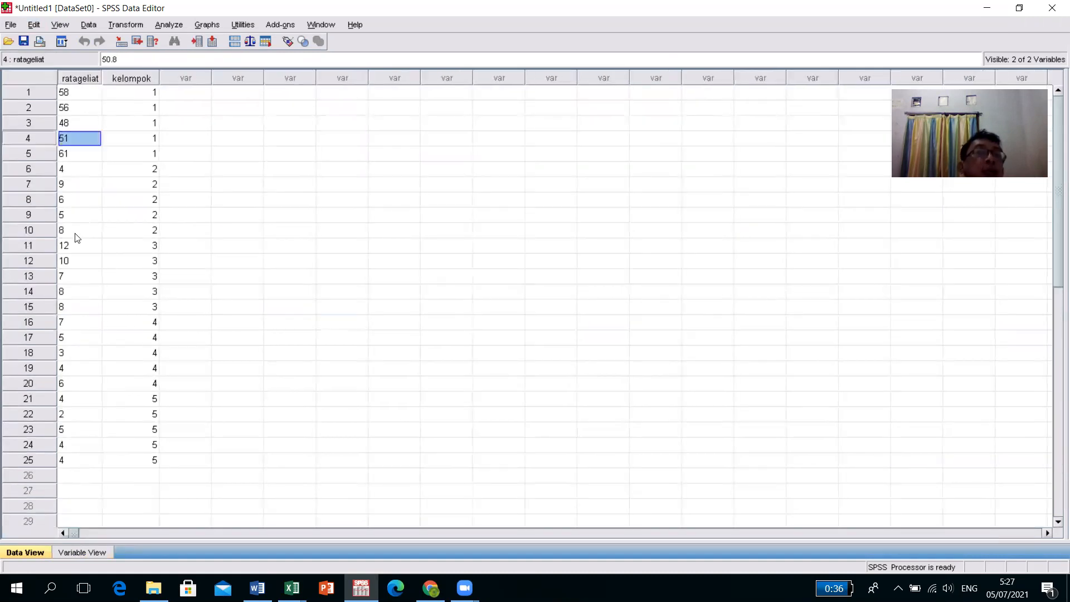
pyautogui.click(144, 93)
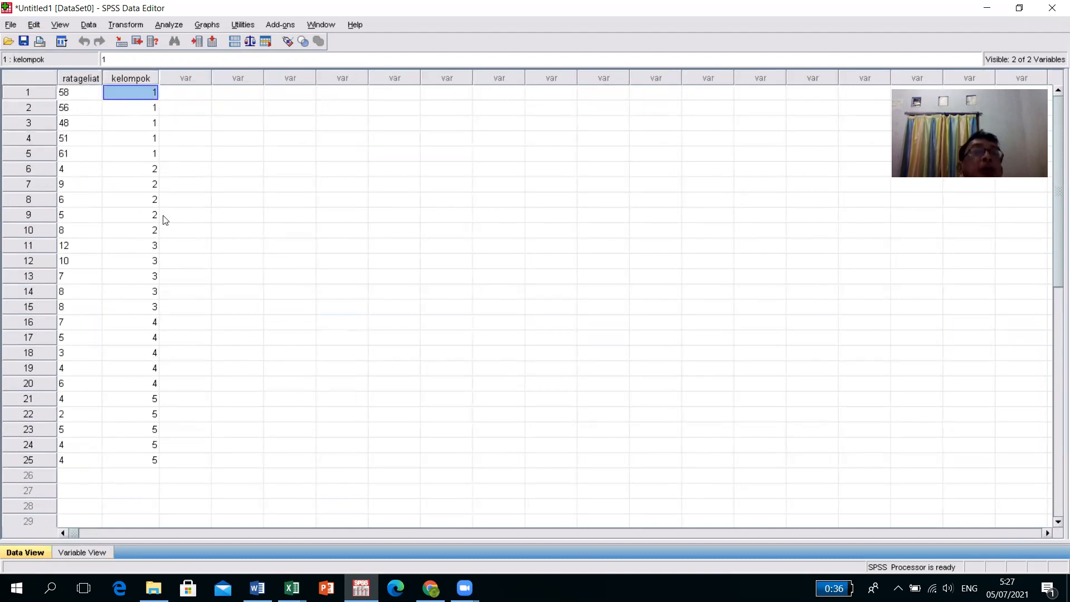
pyautogui.click(168, 25)
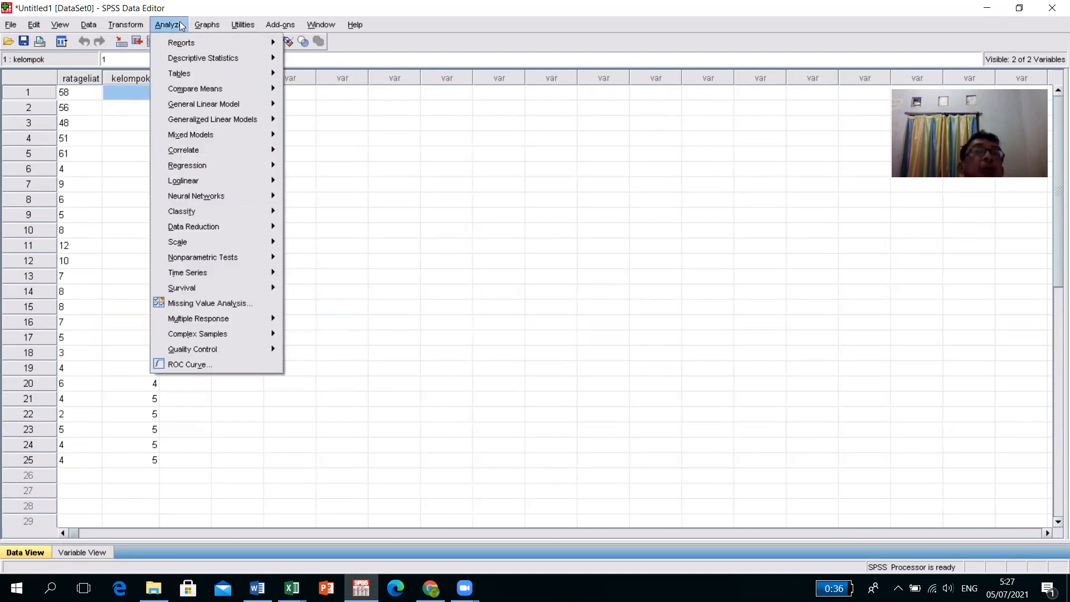
pyautogui.moveTo(192, 57)
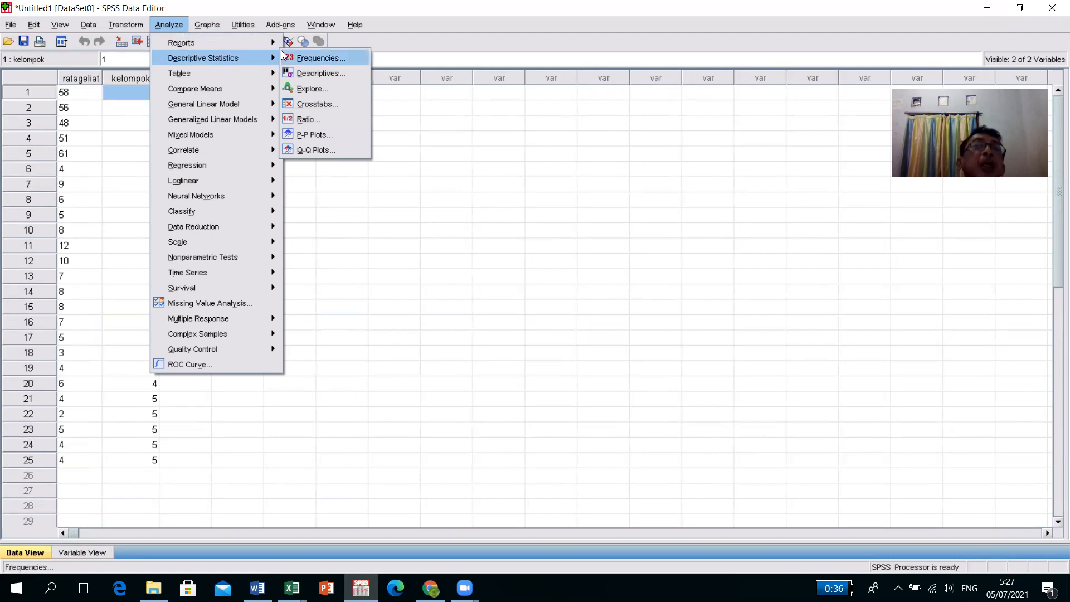
pyautogui.click(304, 88)
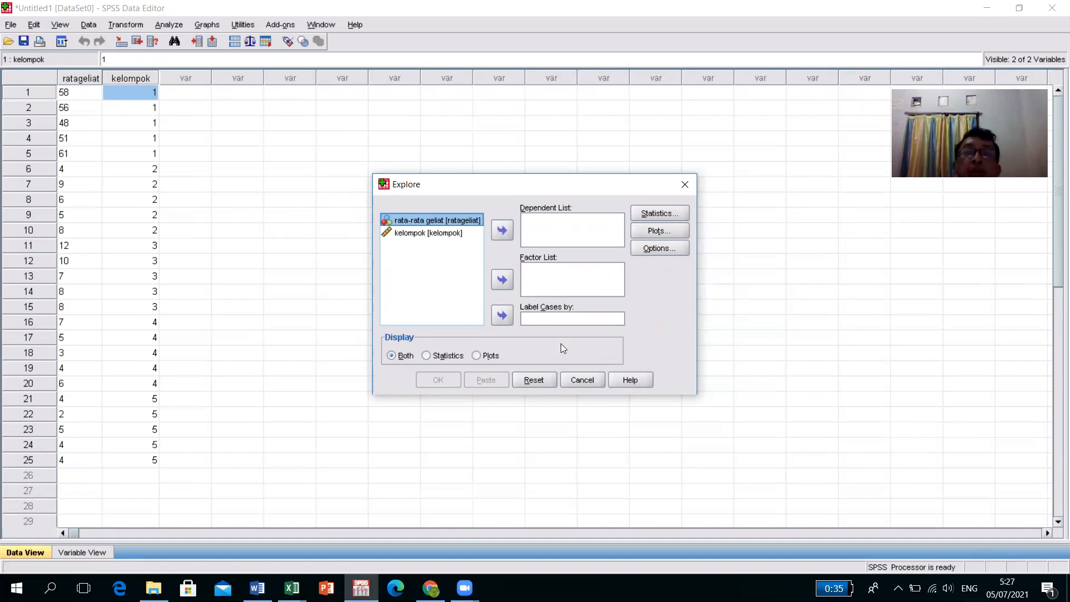
pyautogui.click(583, 381)
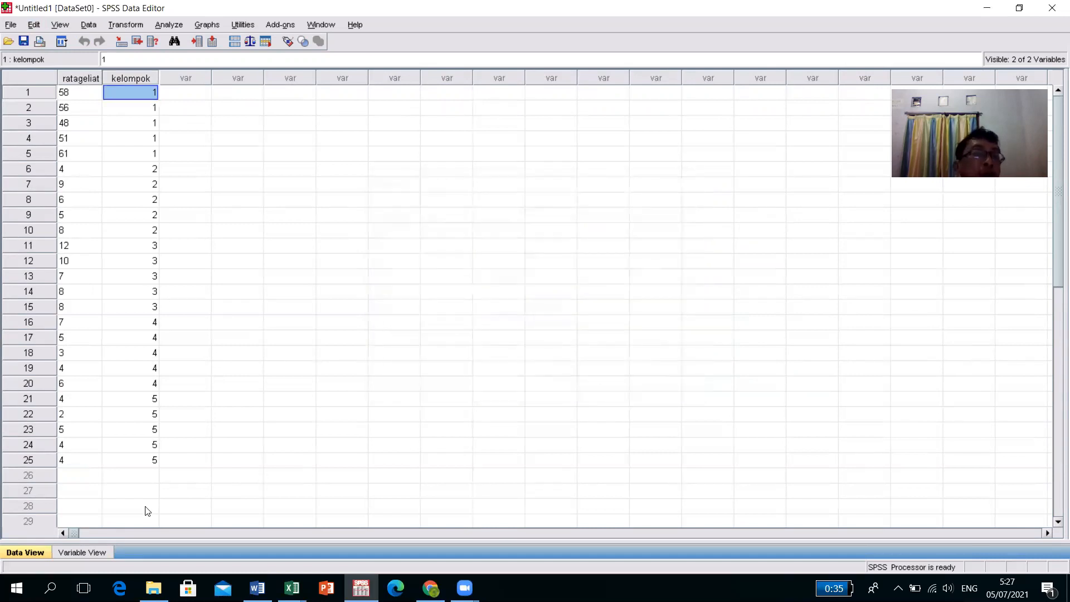
# Step: In the variable definitions, set the measurement level of ratageliat to Scale and of kelompok to Ordinal
pyautogui.click(83, 552)
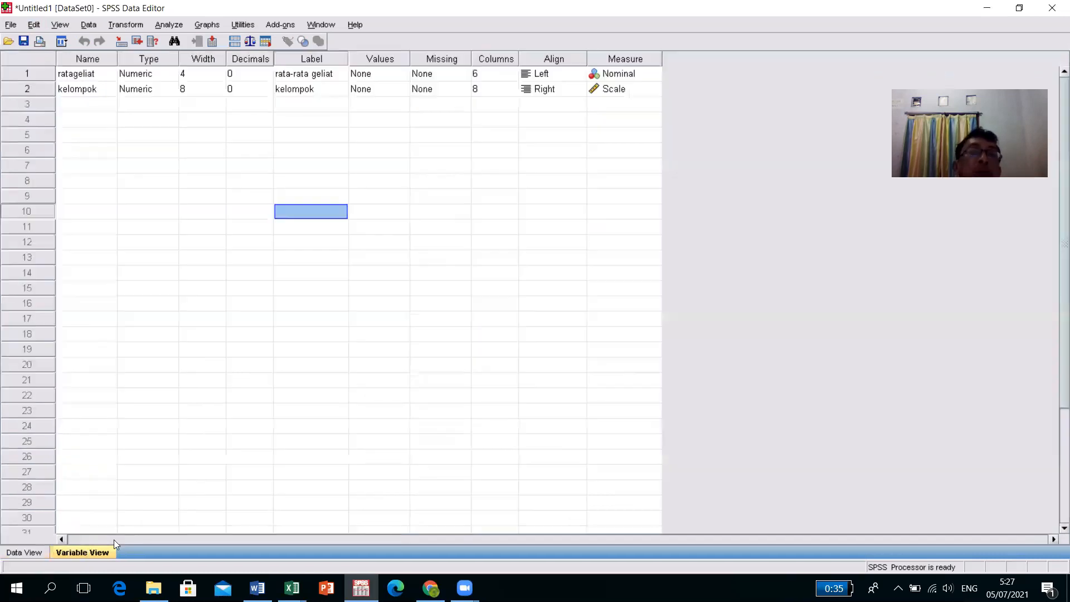
pyautogui.click(637, 76)
pyautogui.click(655, 75)
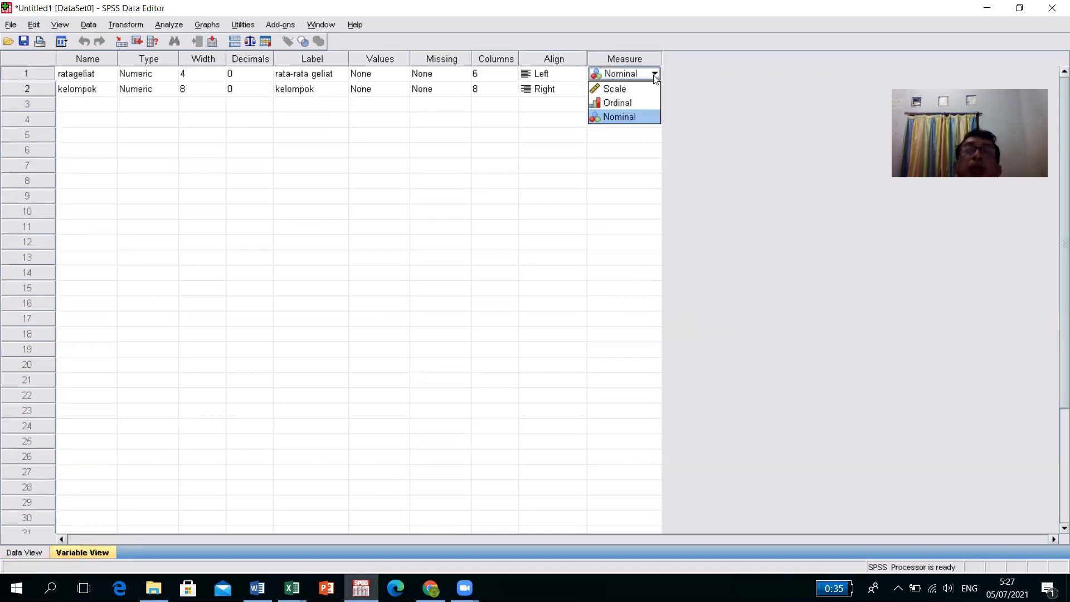
pyautogui.click(642, 88)
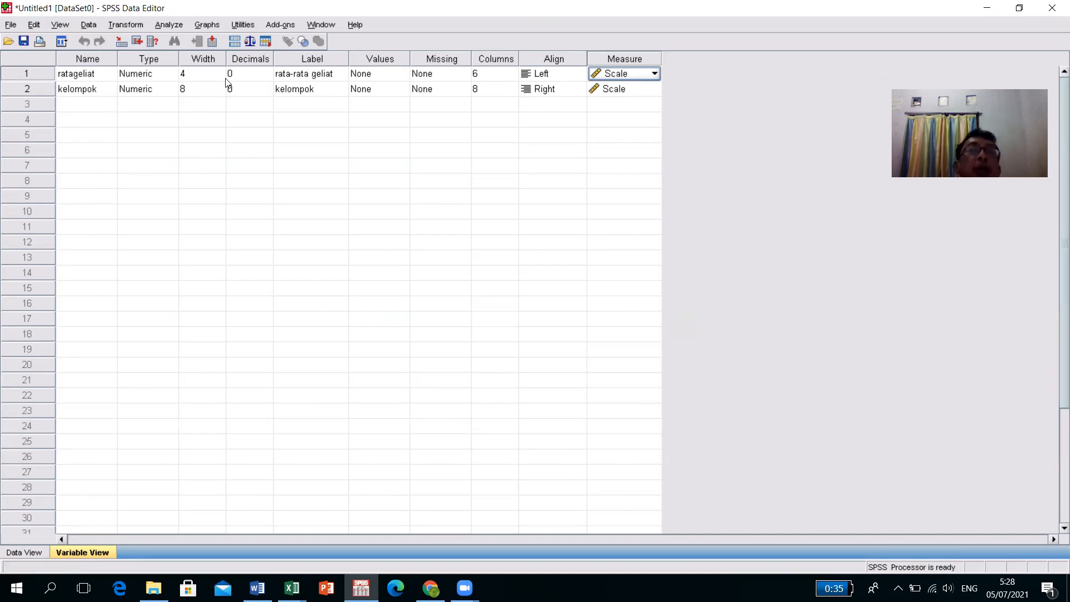
pyautogui.click(646, 90)
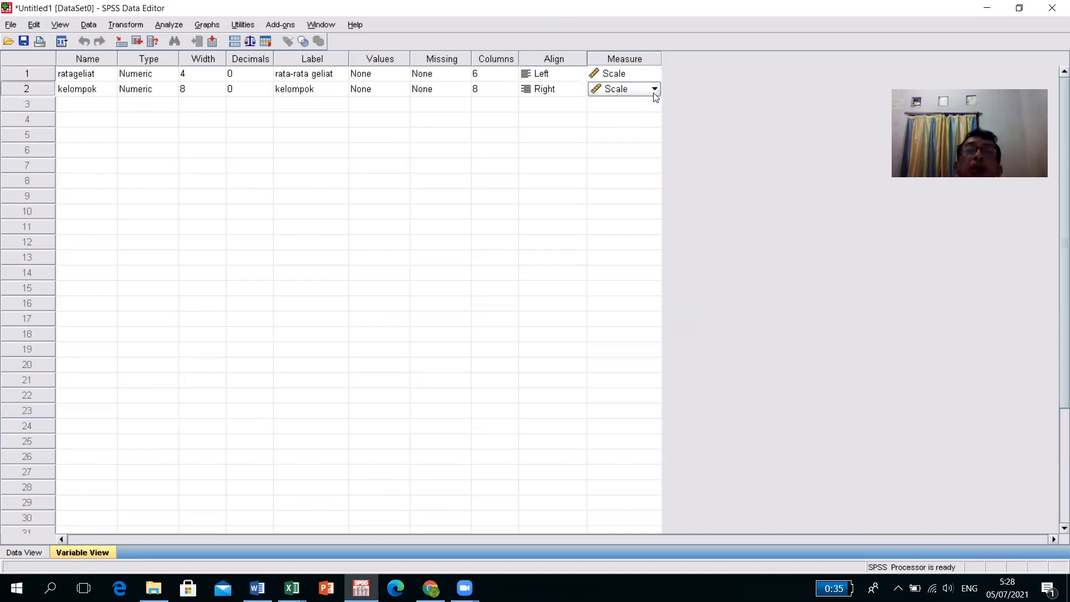
pyautogui.click(655, 89)
pyautogui.press('Down')
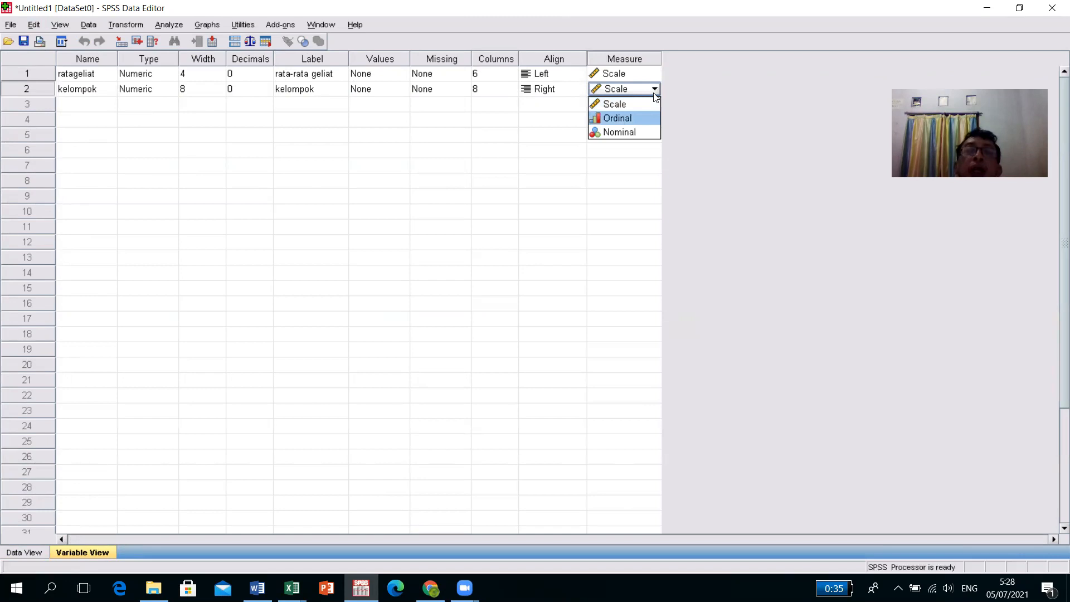
pyautogui.press('Return')
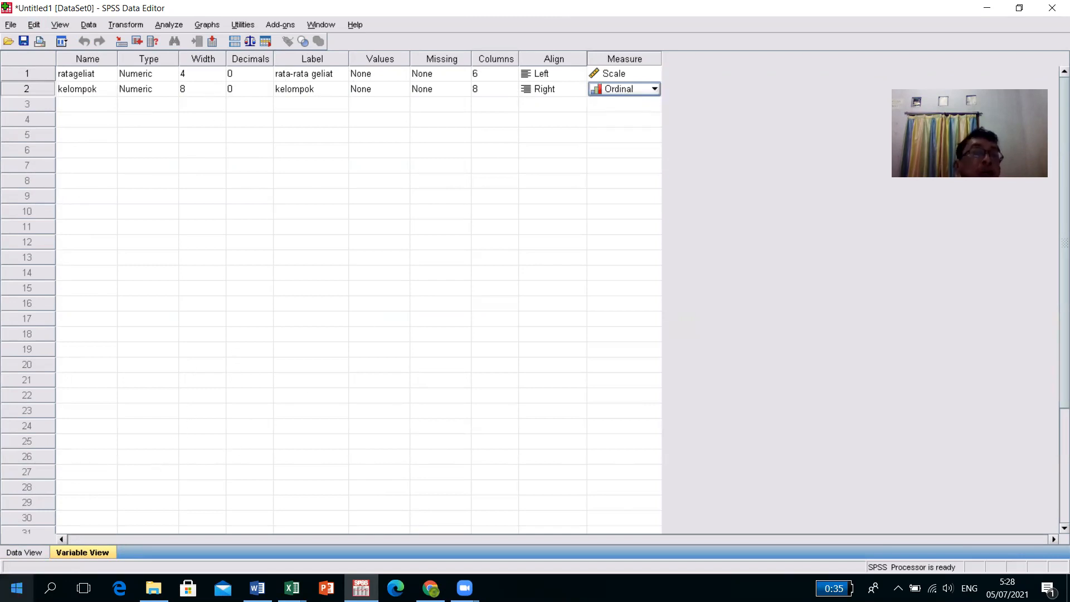
# Step: Return to the data values and set up an Explore analysis with rata-rata geliat as dependent and kelompok as factor
pyautogui.click(22, 553)
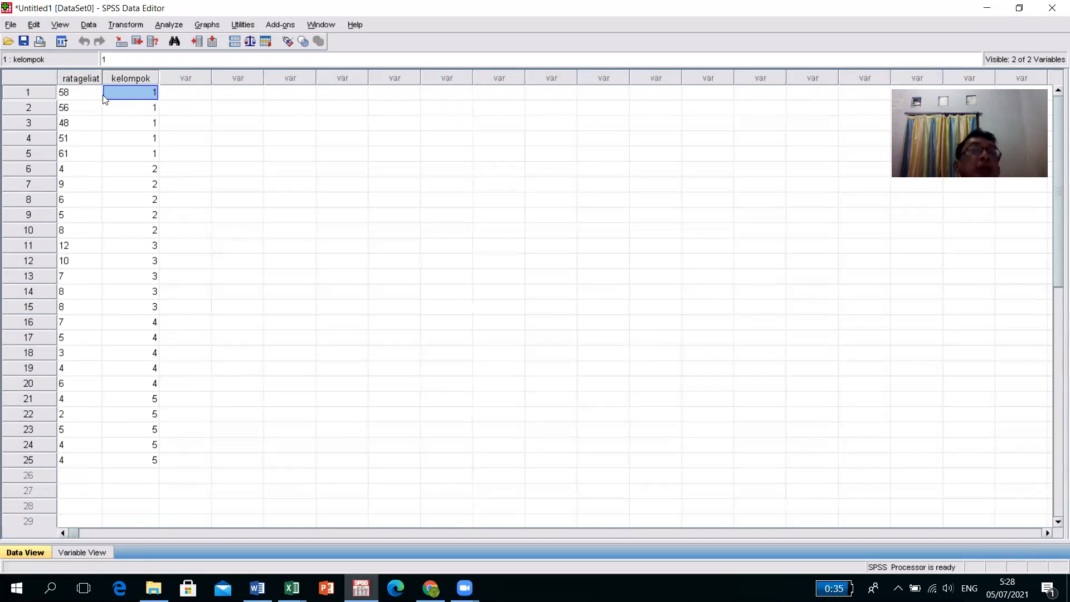
pyautogui.click(177, 25)
pyautogui.moveTo(186, 60)
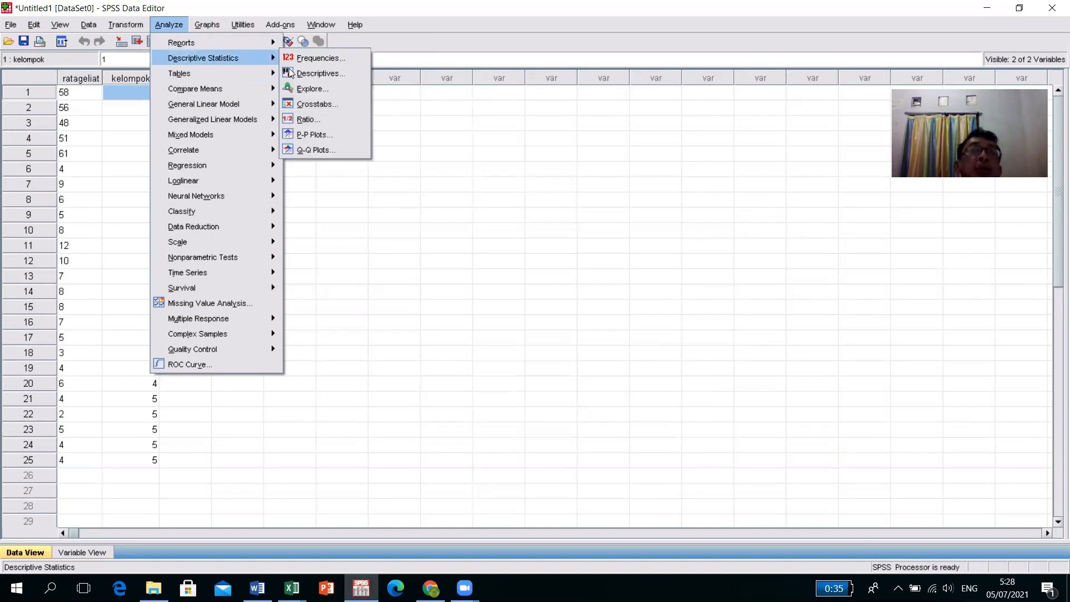
pyautogui.click(303, 88)
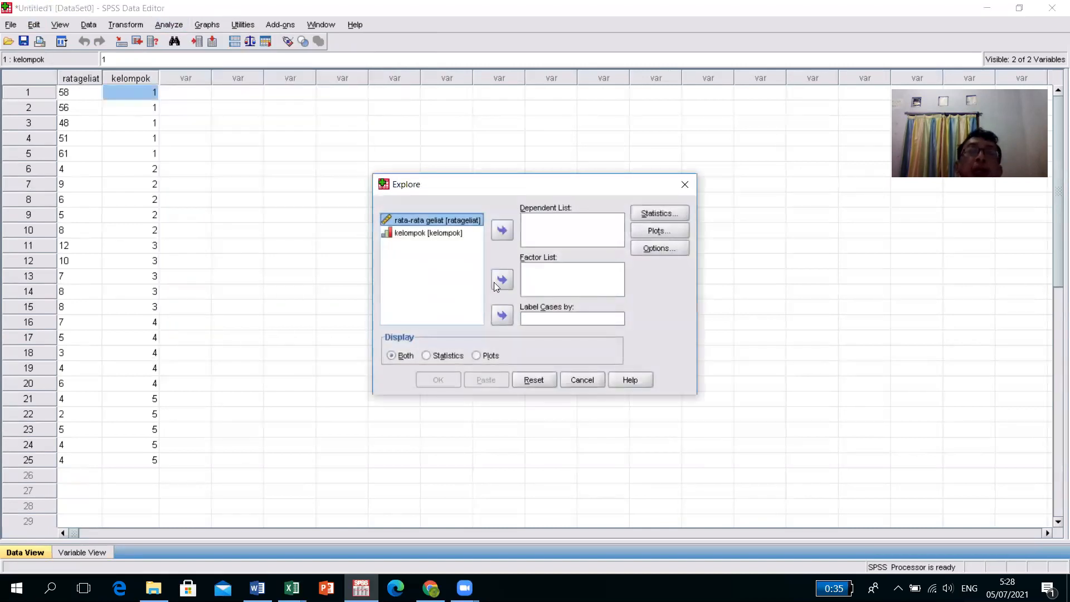
pyautogui.click(504, 231)
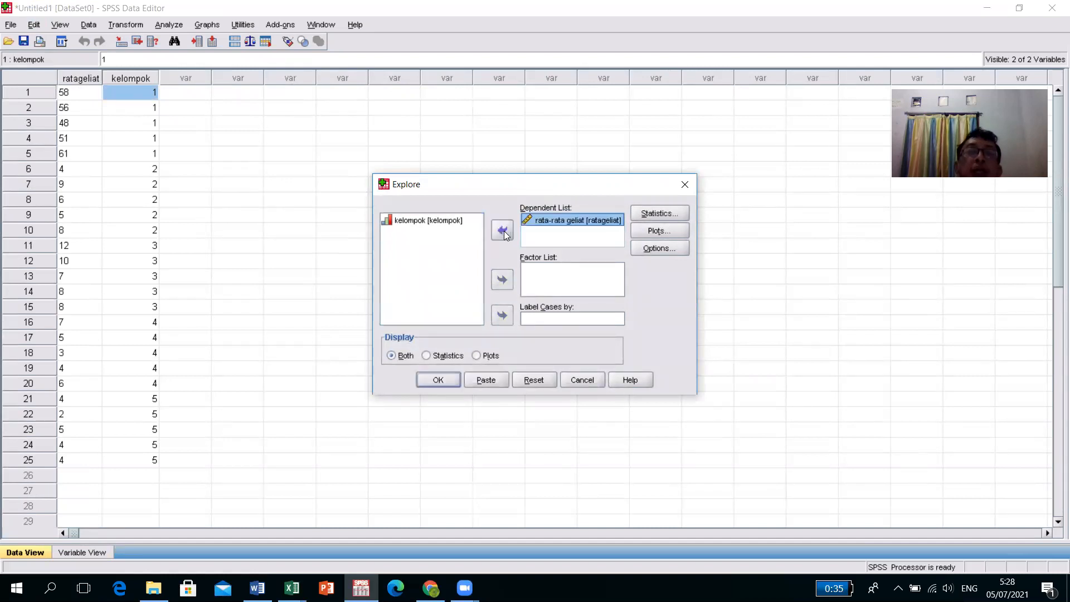
pyautogui.click(449, 222)
pyautogui.click(501, 280)
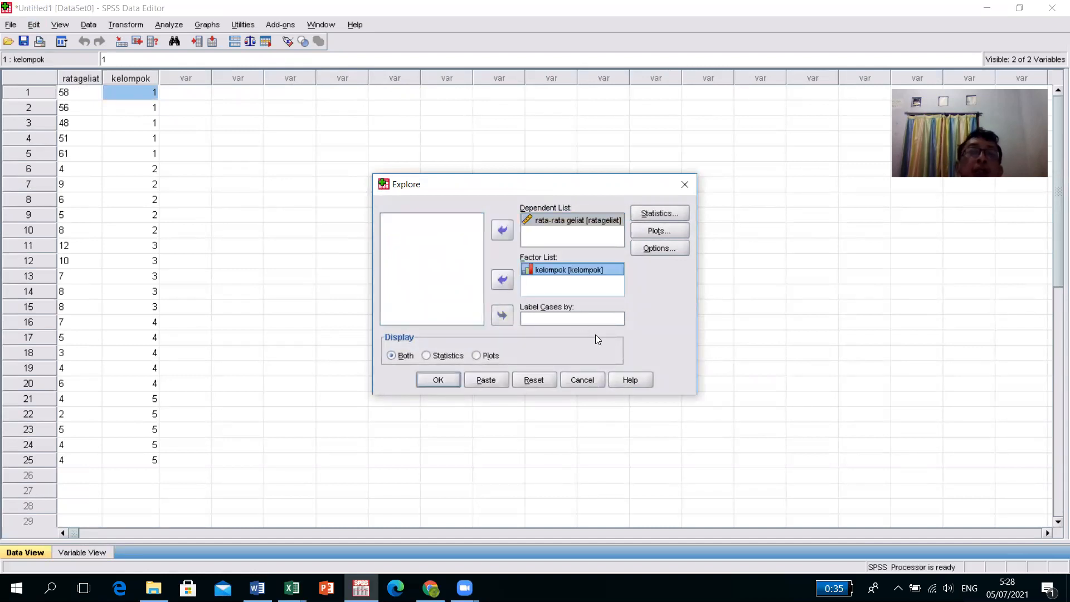
# Step: Keep Explore's descriptives with a 95% confidence interval for the mean and enable normality plots with tests
pyautogui.click(659, 211)
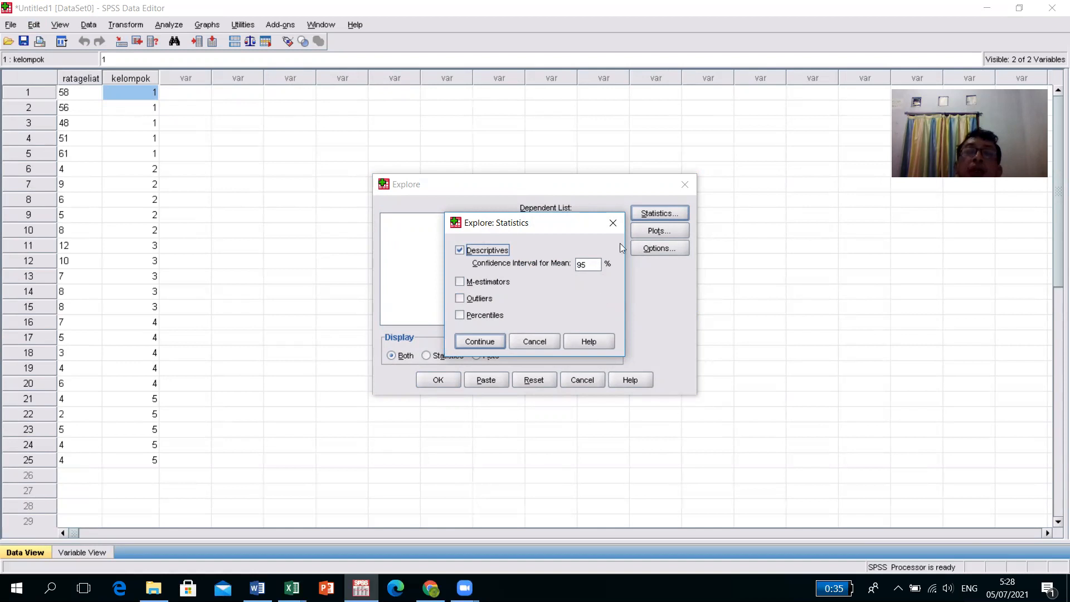
pyautogui.click(479, 341)
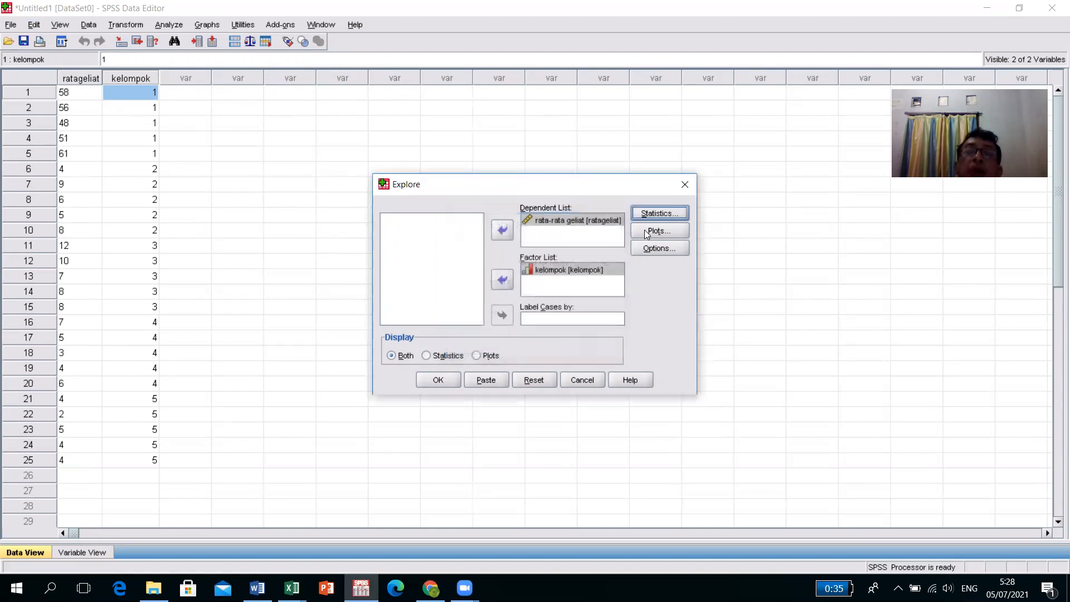
pyautogui.click(658, 230)
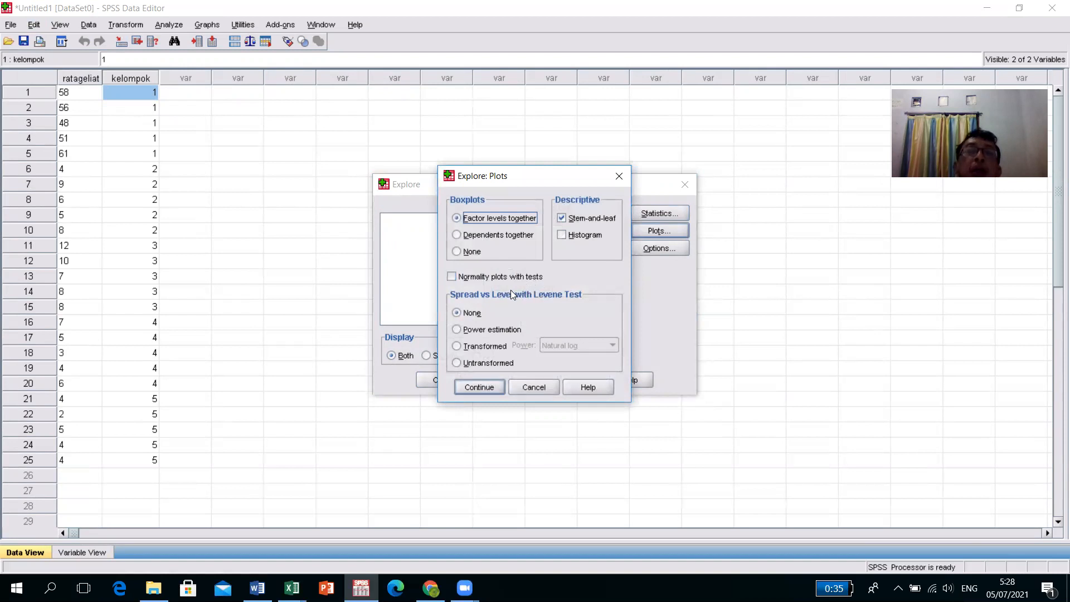
pyautogui.click(452, 277)
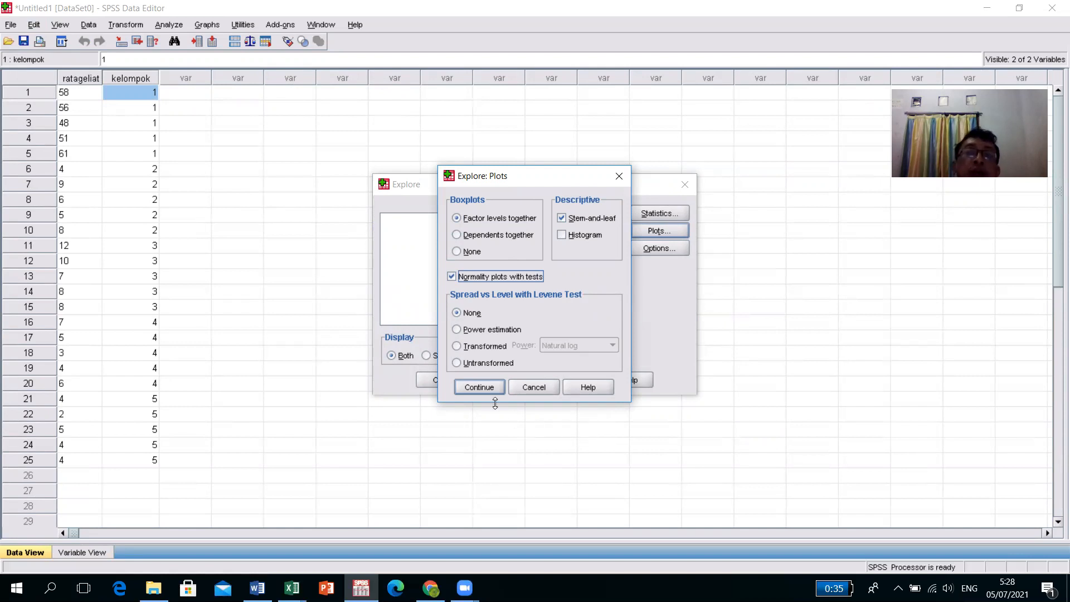
pyautogui.click(479, 388)
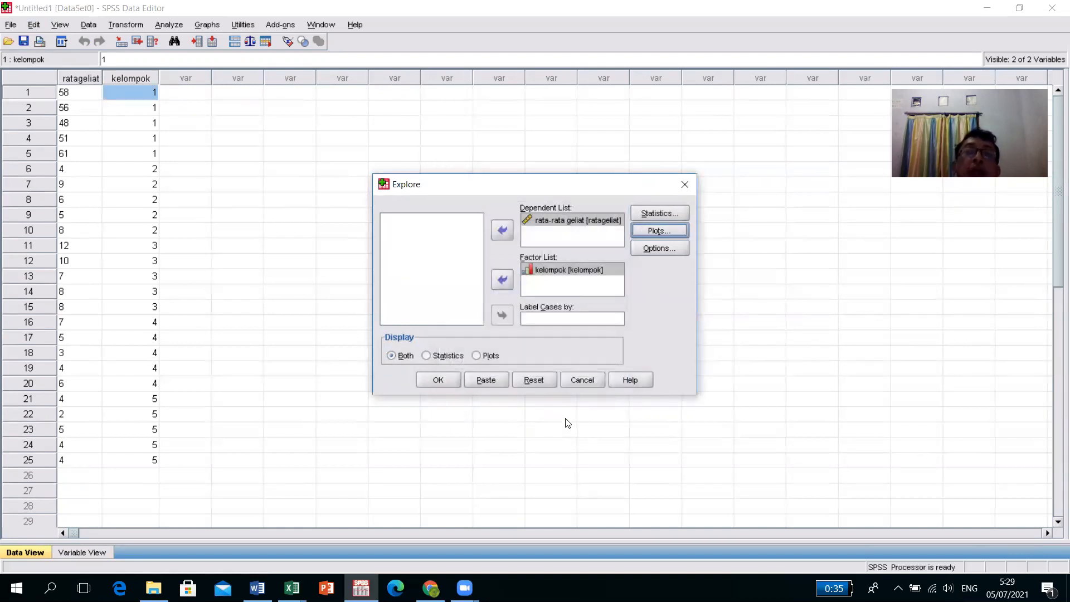
# Step: Keep listwise exclusion of missing cases and run the Explore analysis
pyautogui.click(661, 249)
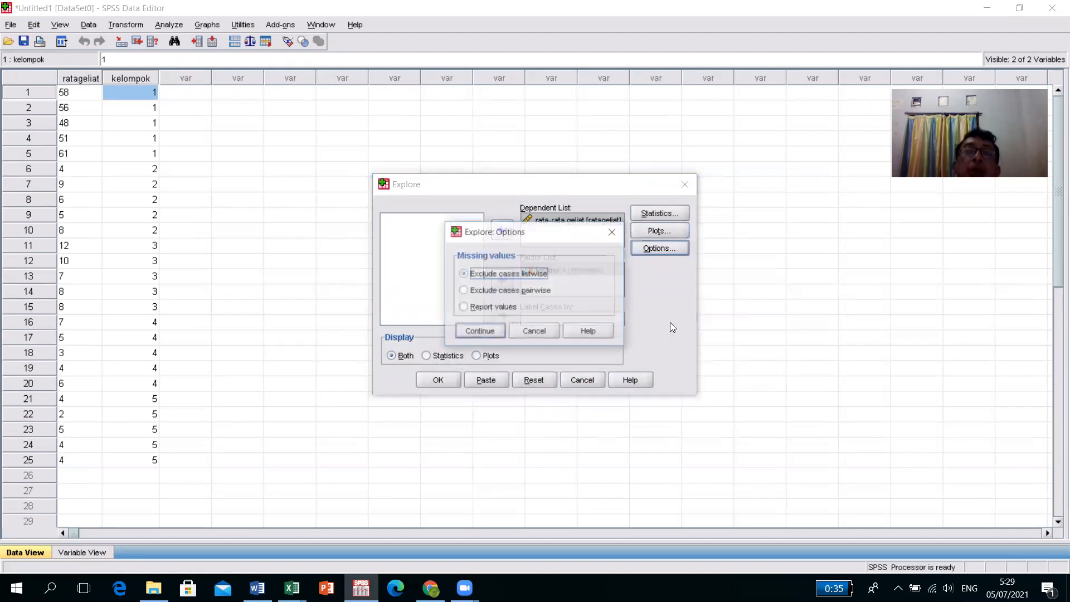
pyautogui.click(496, 335)
pyautogui.click(450, 381)
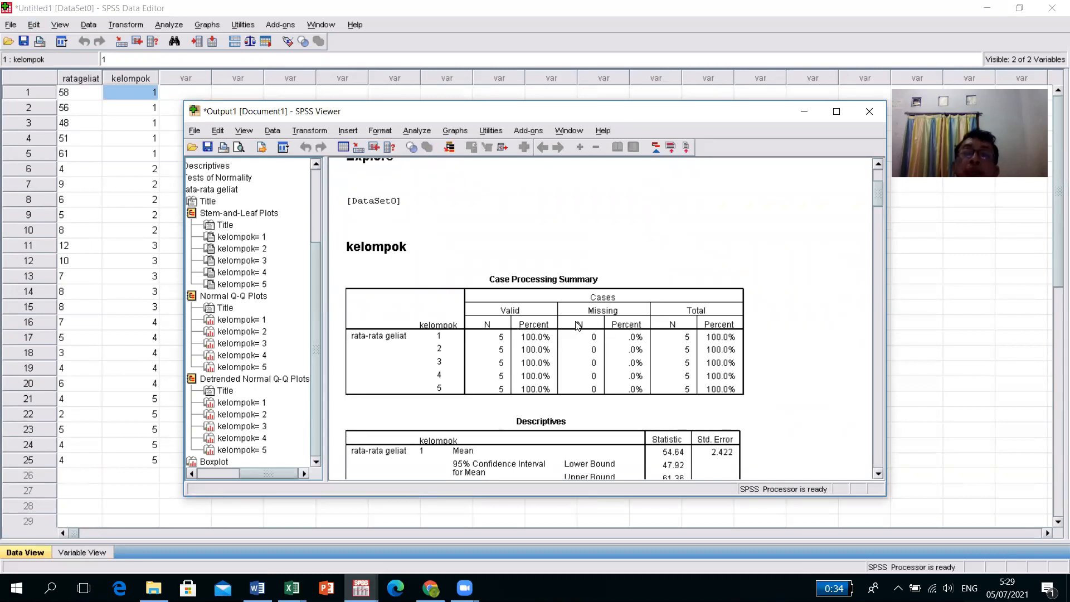
# Step: Examine the Explore output, reading the descriptives per kelompok and the Kolmogorov-Smirnov and Shapiro-Wilk values in the Tests of Normality table
pyautogui.scroll(-5, 574, 329)
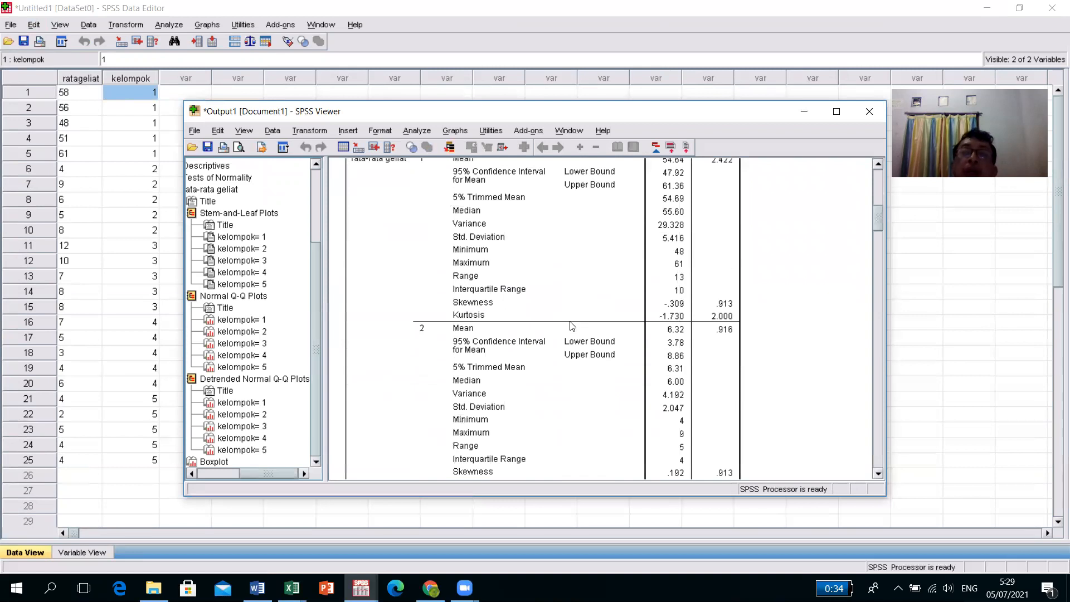
pyautogui.scroll(-8, 572, 326)
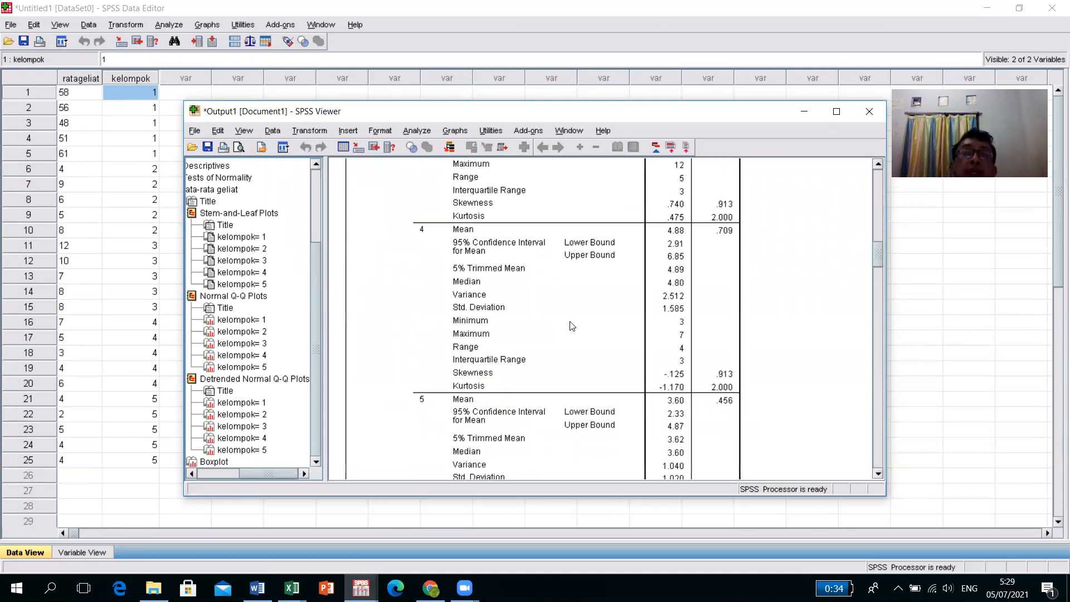
pyautogui.scroll(-5, 571, 326)
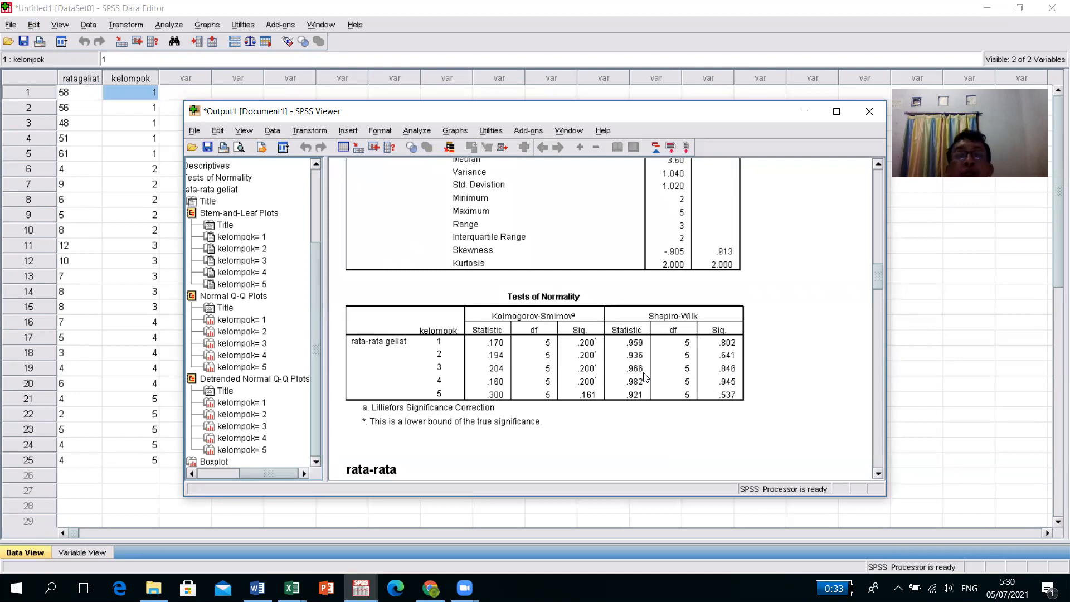
pyautogui.click(630, 411)
pyautogui.scroll(-5, 631, 415)
pyautogui.scroll(7, 631, 415)
pyautogui.scroll(8, 631, 415)
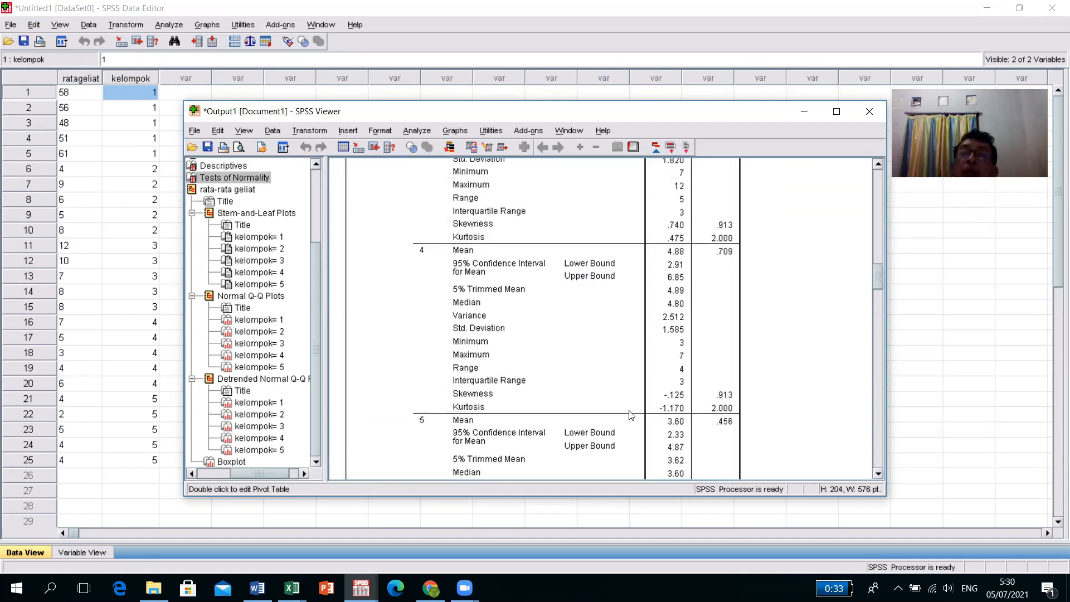